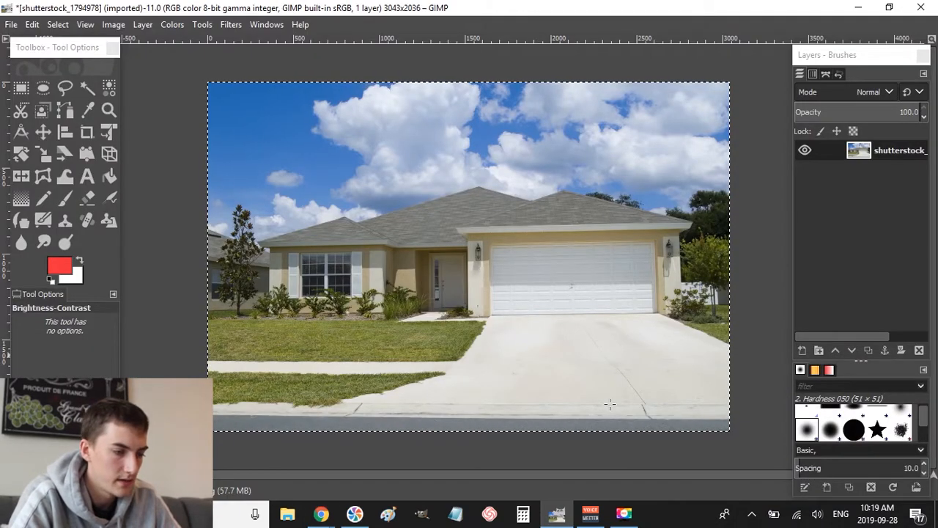
- Cancel the open Brightness-Contrast adjustment without changing the image
key(Tab)
click(461, 281)
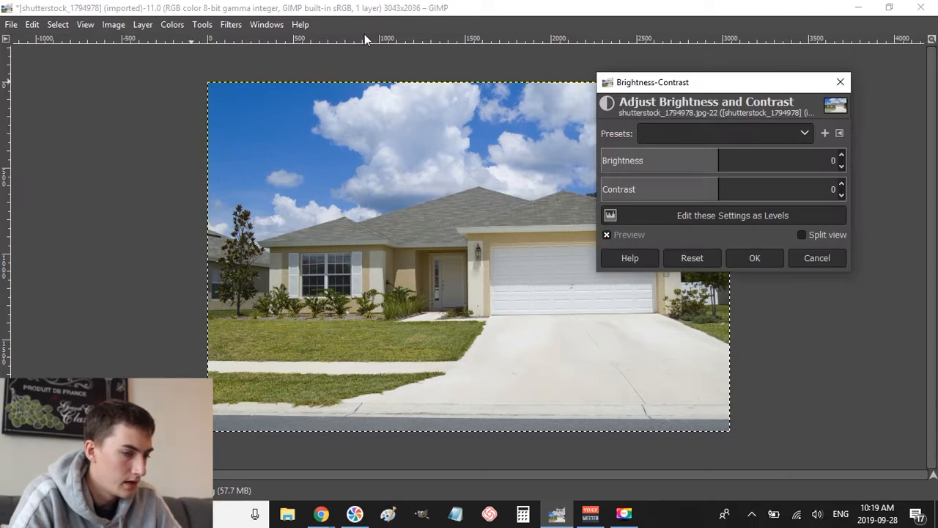
click(836, 261)
key(Tab)
- Create a new 500×500 px image and maximize its window
click(10, 24)
click(6, 27)
click(10, 24)
click(44, 41)
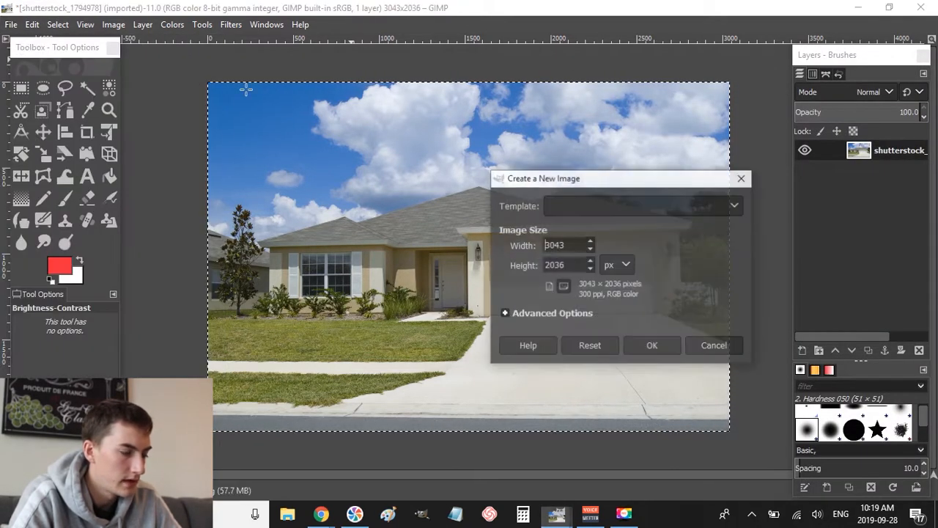
key(ctrl+a)
text(500)
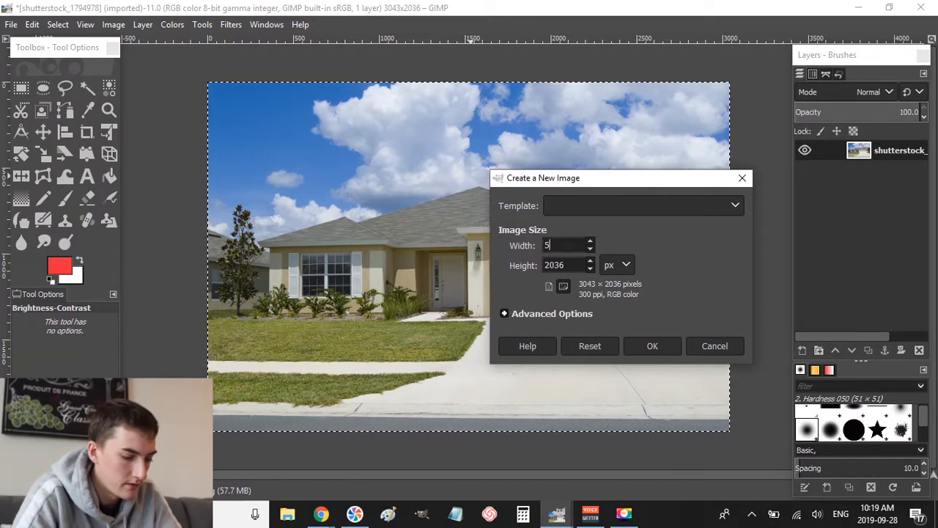
key(Tab)
text(500)
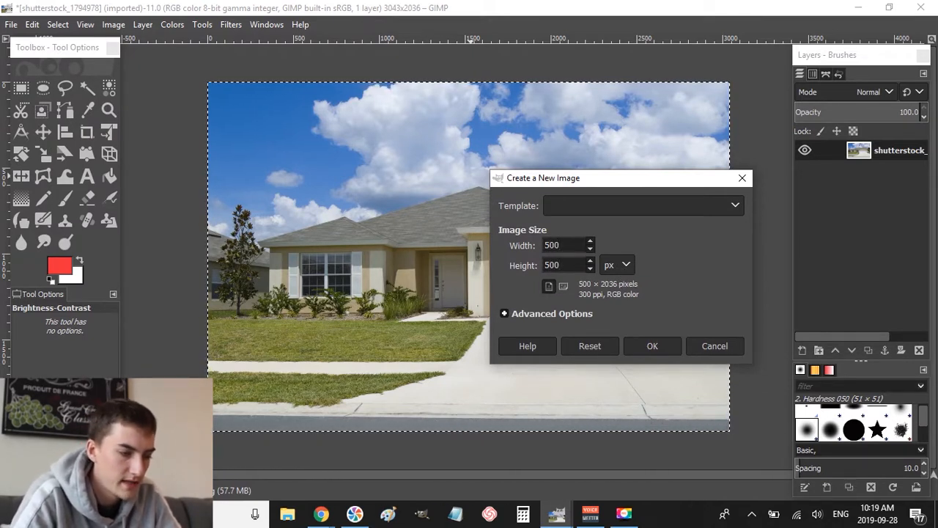
key(Return)
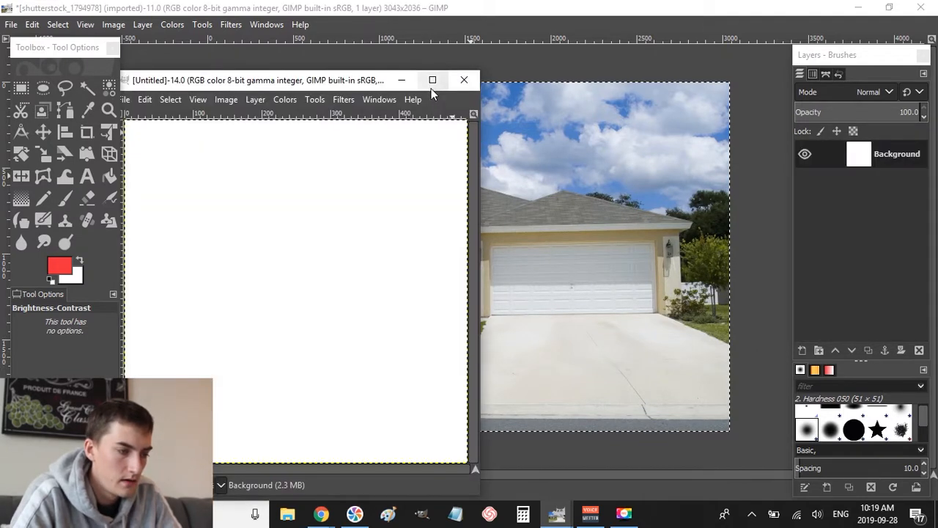
click(433, 80)
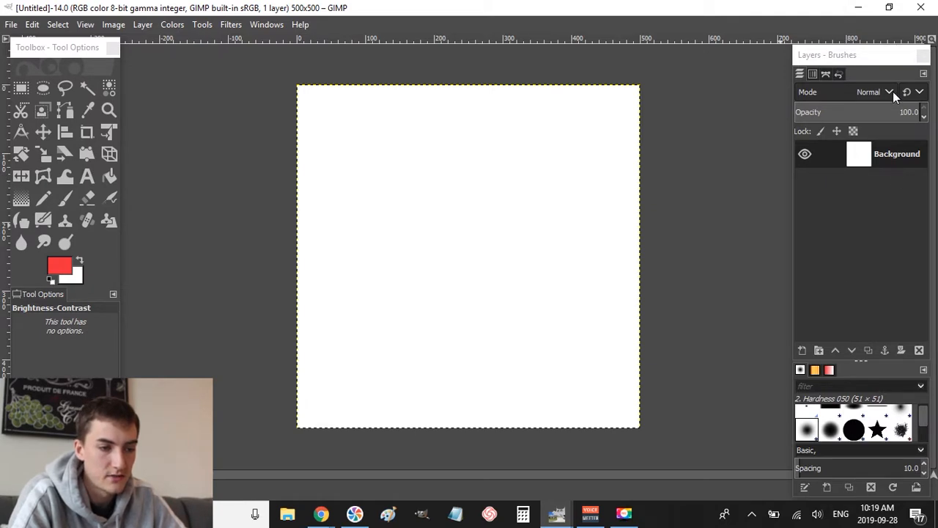
click(840, 63)
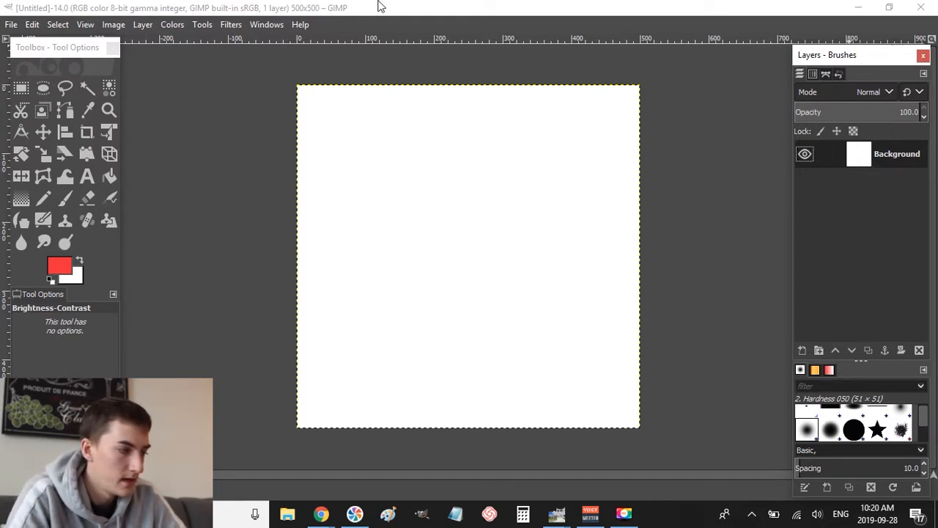
drag(46, 47, 44, 51)
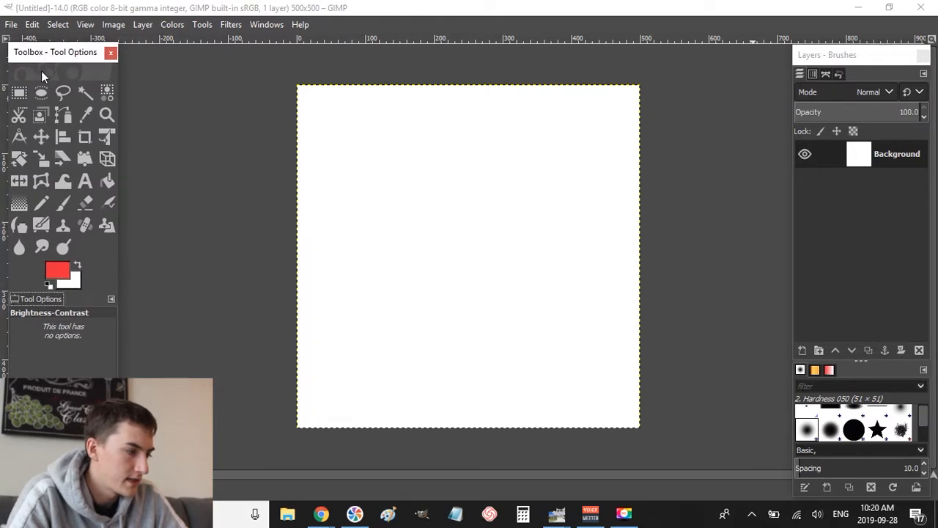
click(272, 26)
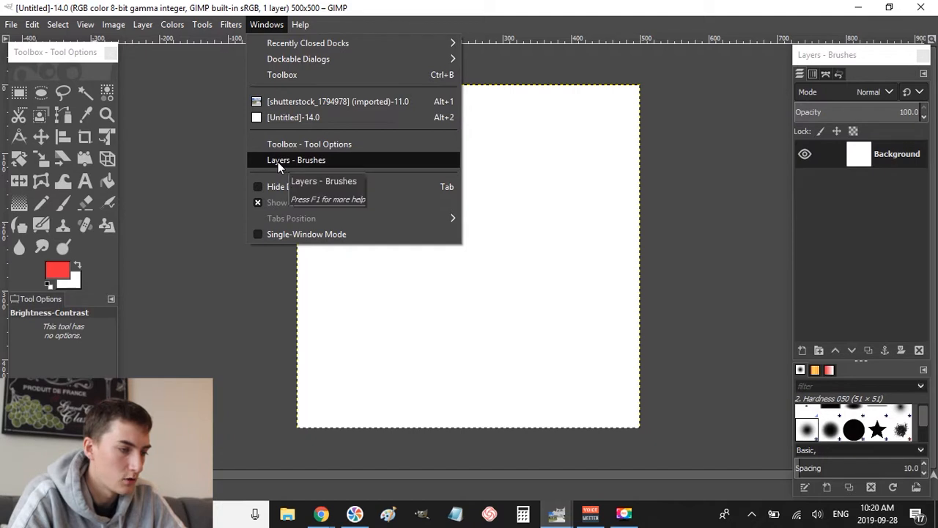
click(305, 7)
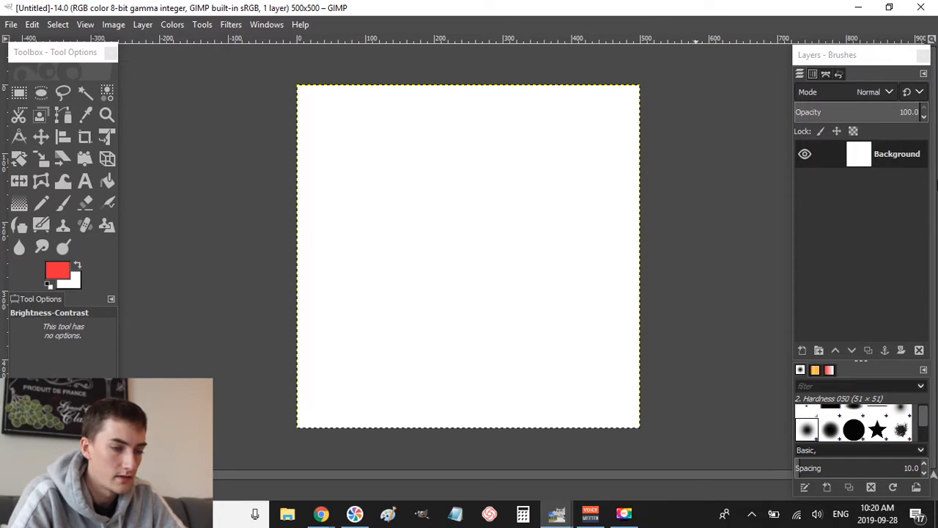
- Add a new layer named Layer filled with transparency
right_click(844, 193)
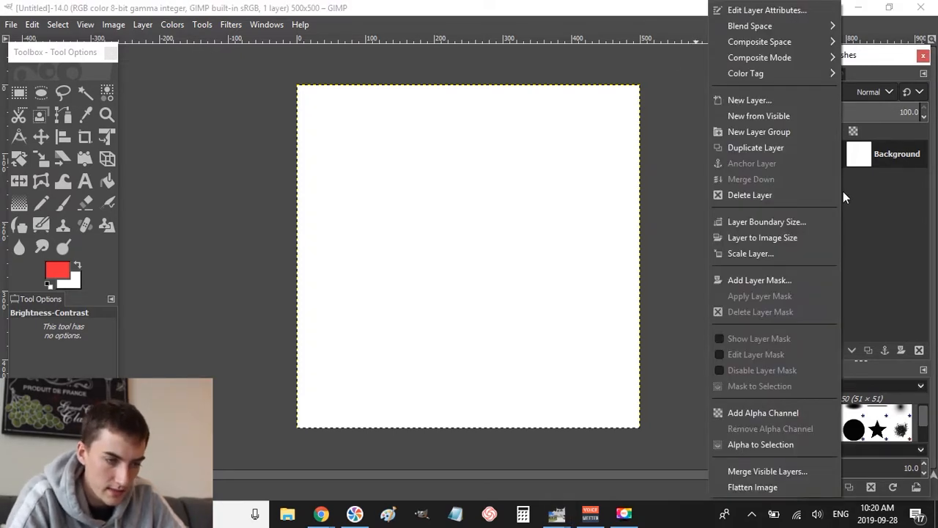
click(756, 100)
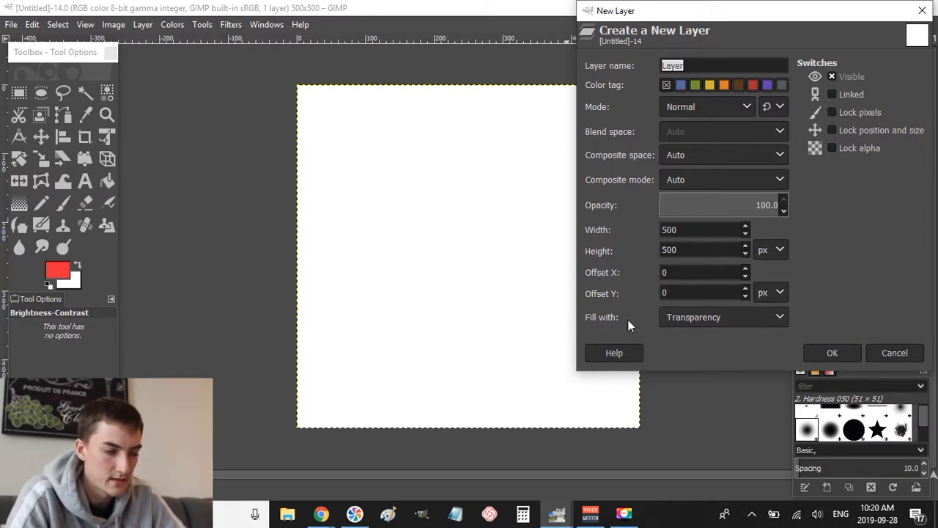
click(719, 325)
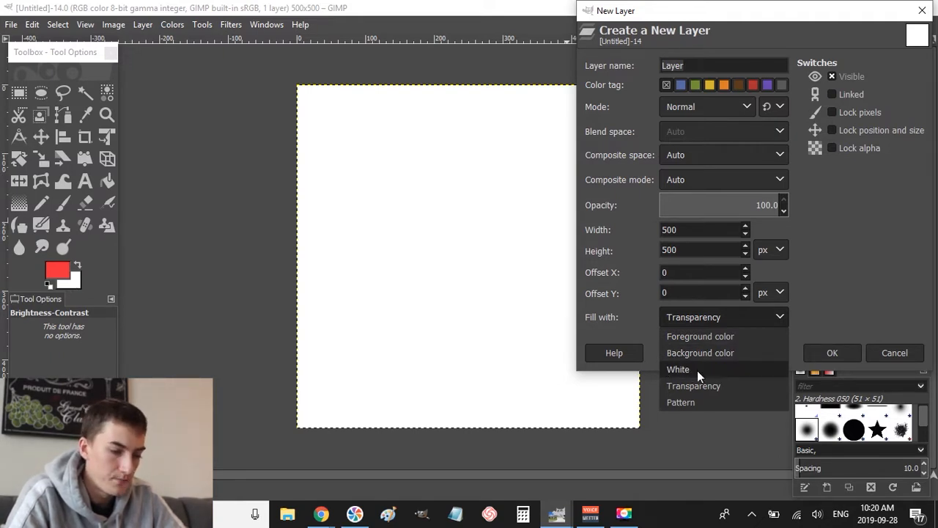
click(707, 387)
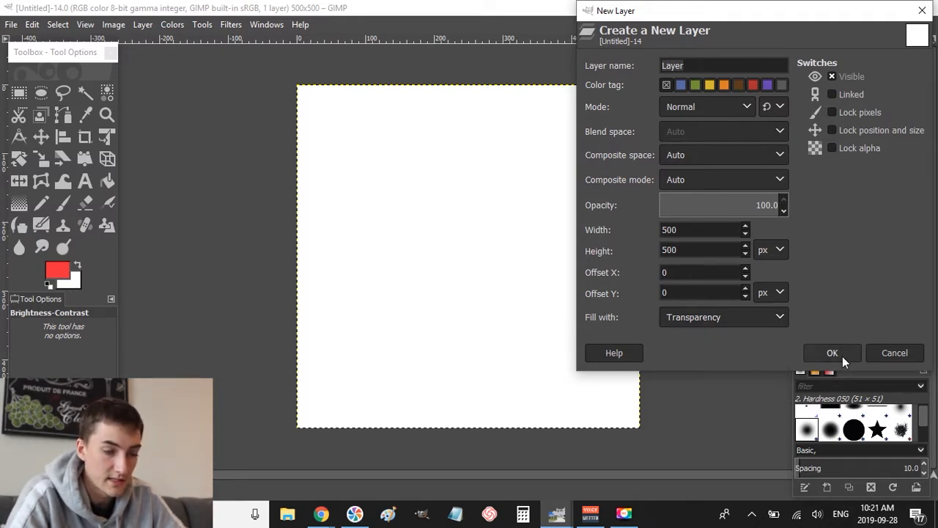
click(843, 356)
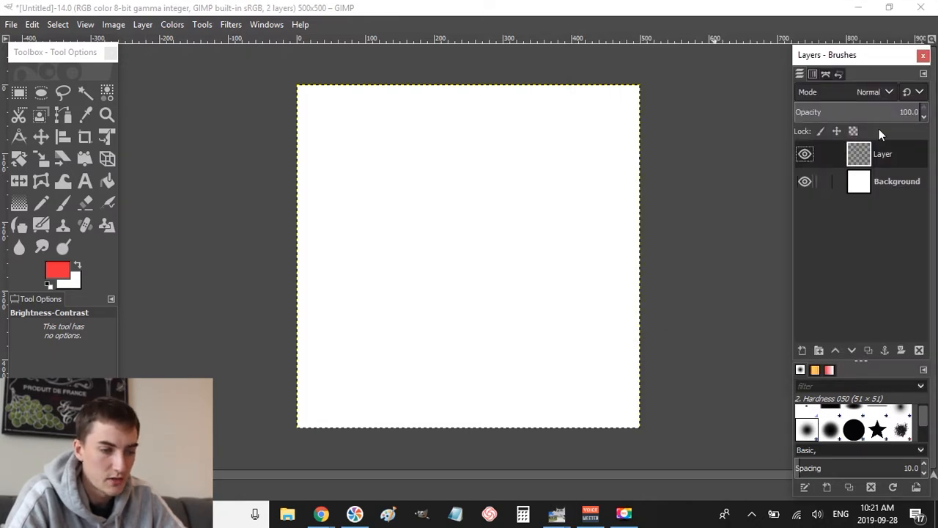
- Hide the white Background layer, then switch to the browser
click(806, 182)
click(807, 182)
click(806, 182)
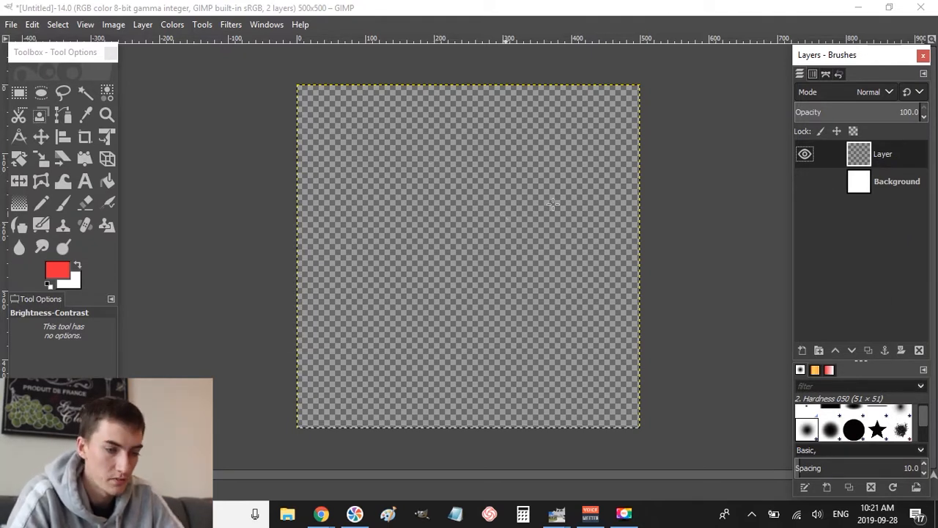
key(alt+Tab)
key(alt+Tab)
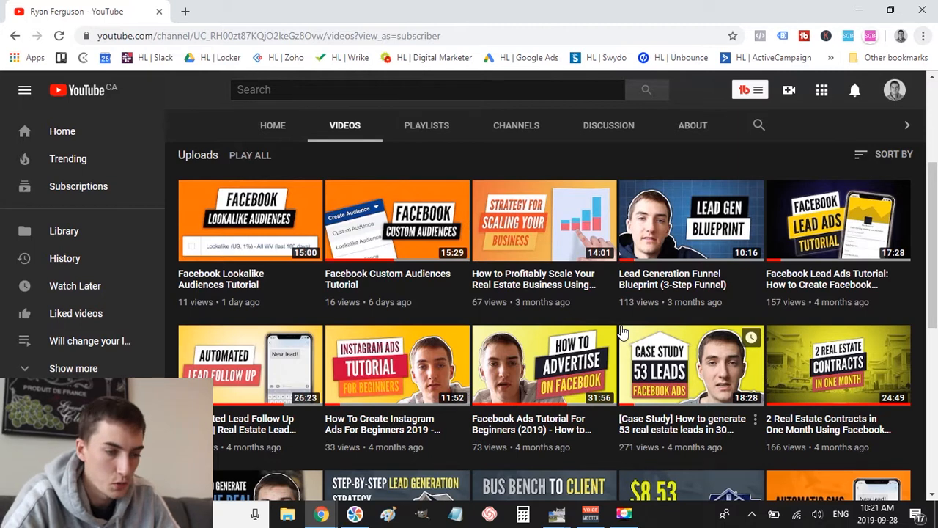
- Bring up the house photo, dismiss its Brightness-Contrast dialog and choose Rectangle Select
key(alt+Tab)
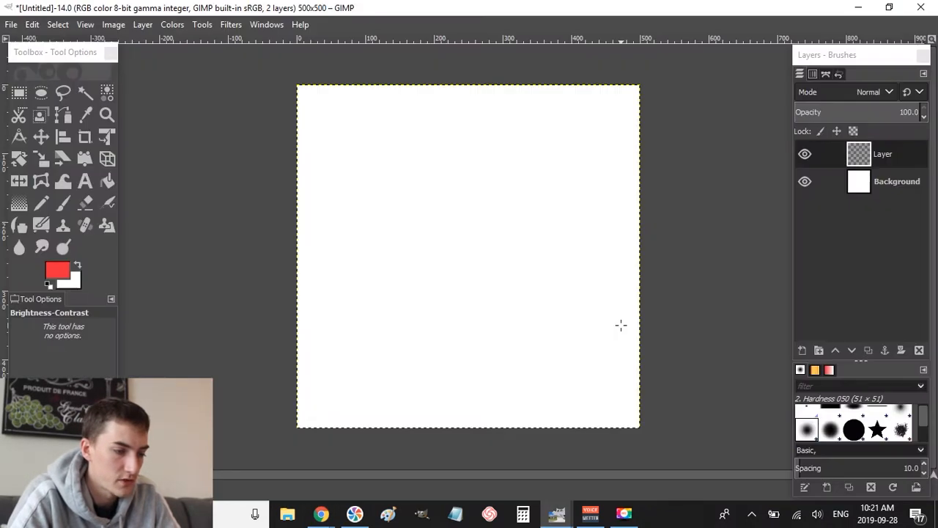
click(888, 182)
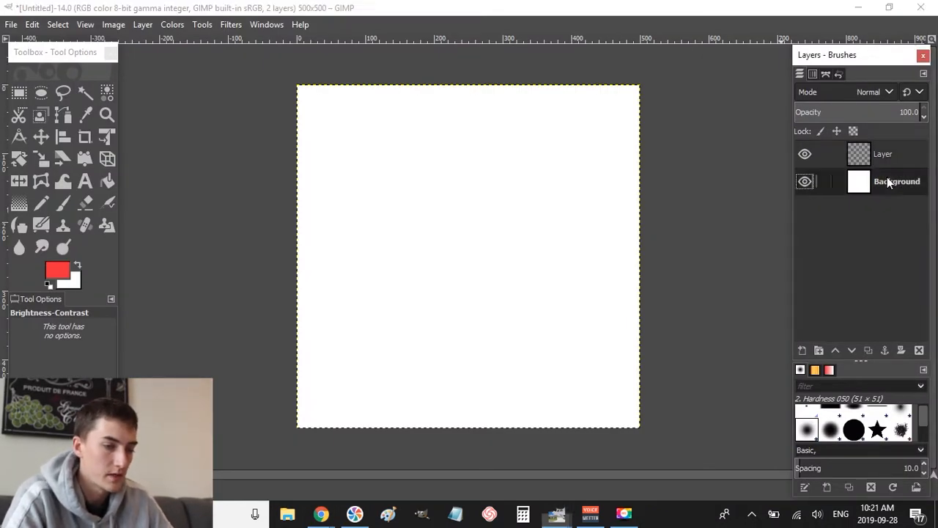
key(alt+Tab)
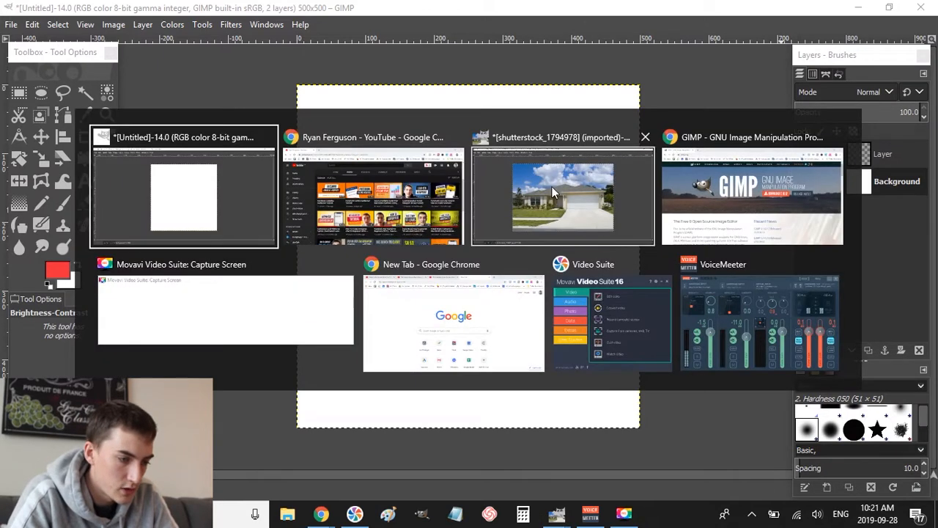
click(552, 188)
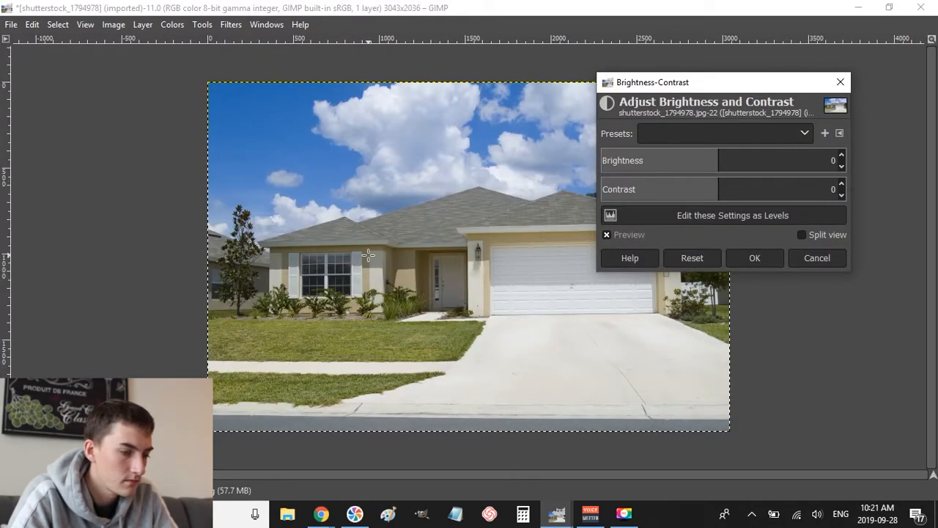
click(810, 256)
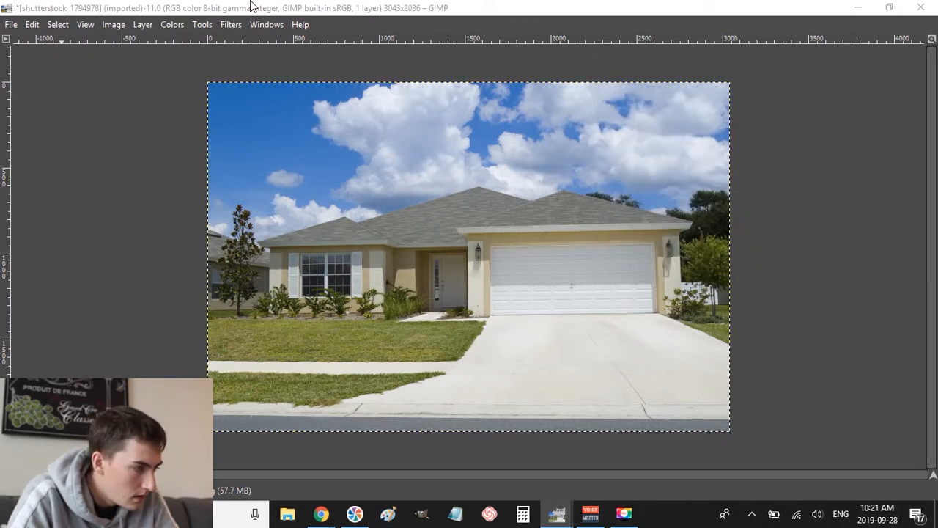
key(Tab)
click(23, 93)
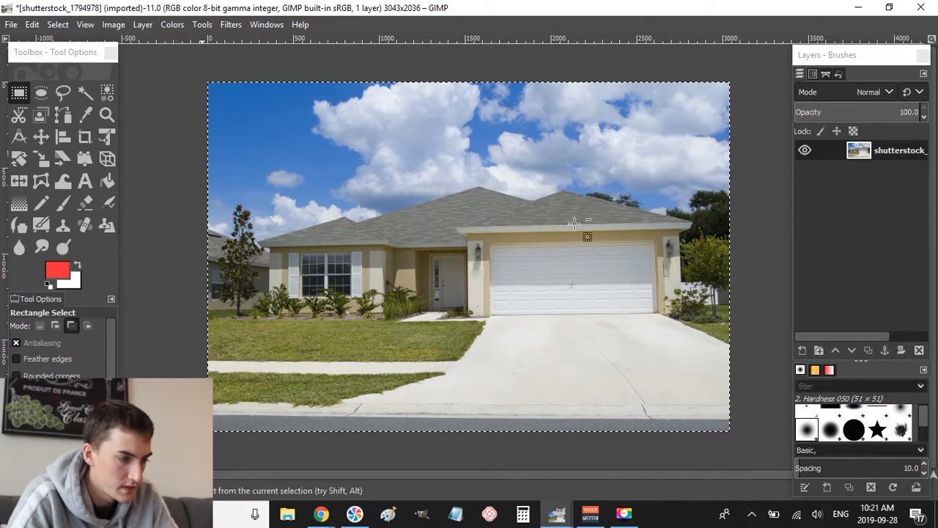
- Paste the copied house photo onto the 500×500 image's Background layer
key(alt+Tab)
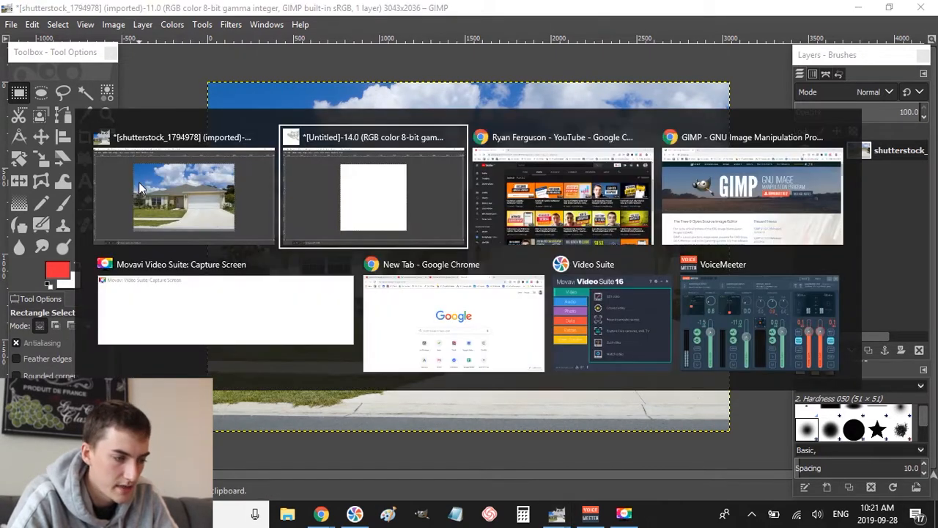
click(891, 181)
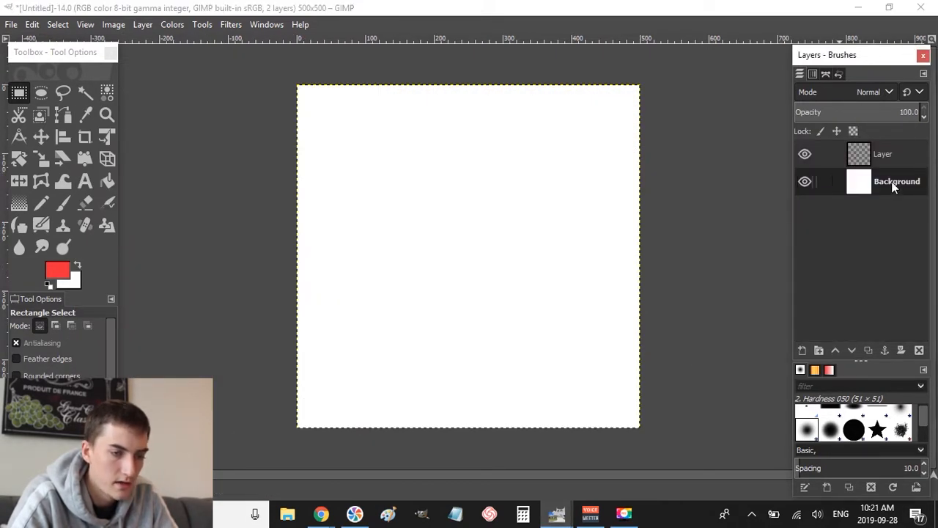
key(ctrl+v)
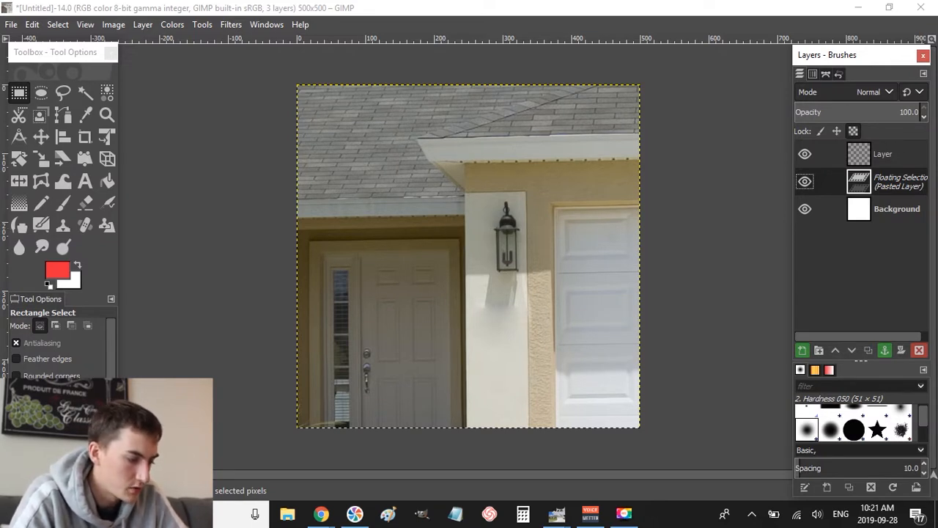
- Zoom out and scale the pasted photo from 3043×2036 down to about 793×531 px
click(101, 488)
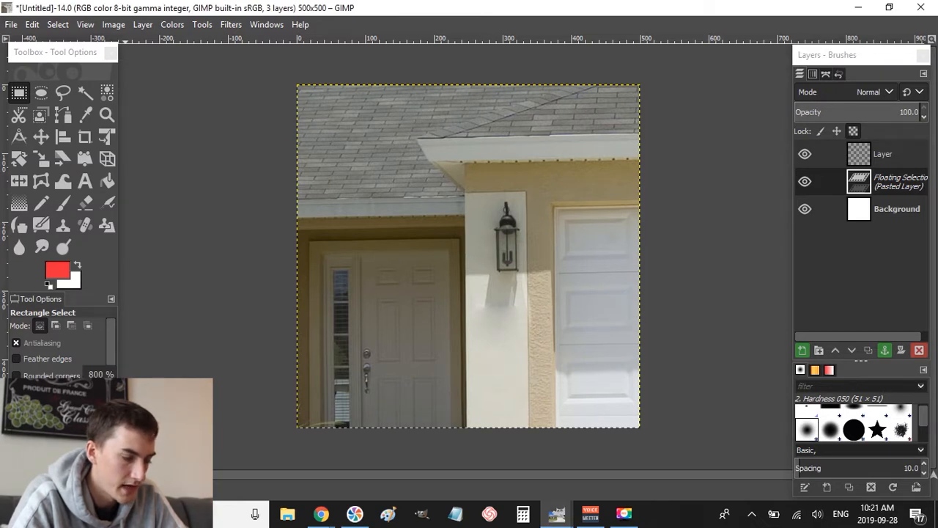
click(101, 472)
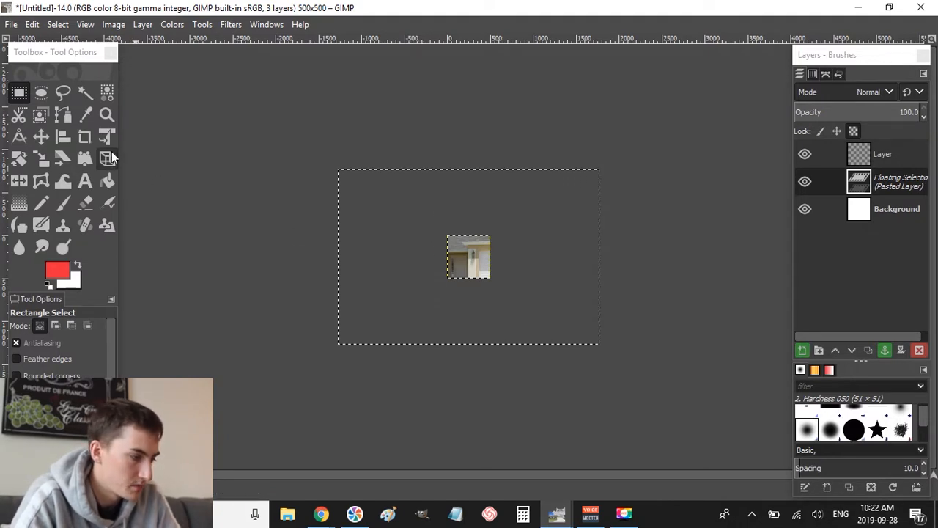
click(44, 160)
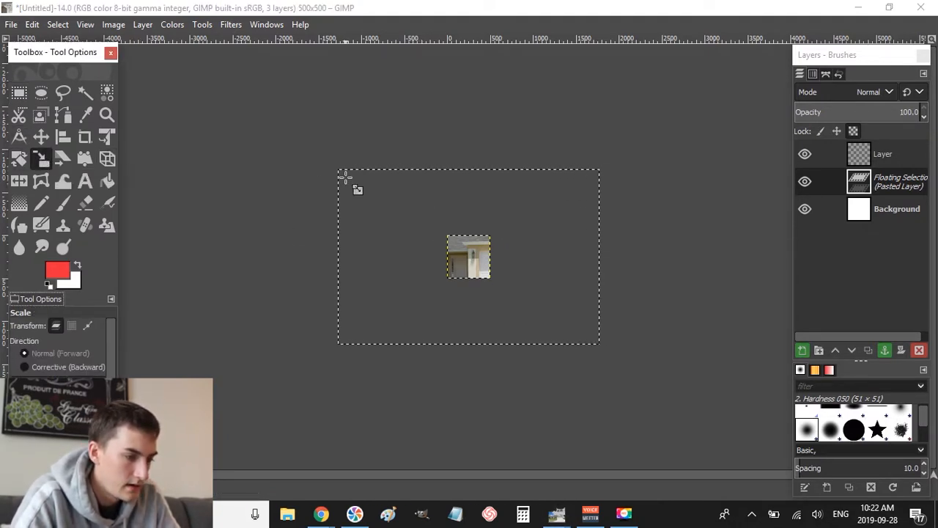
click(345, 176)
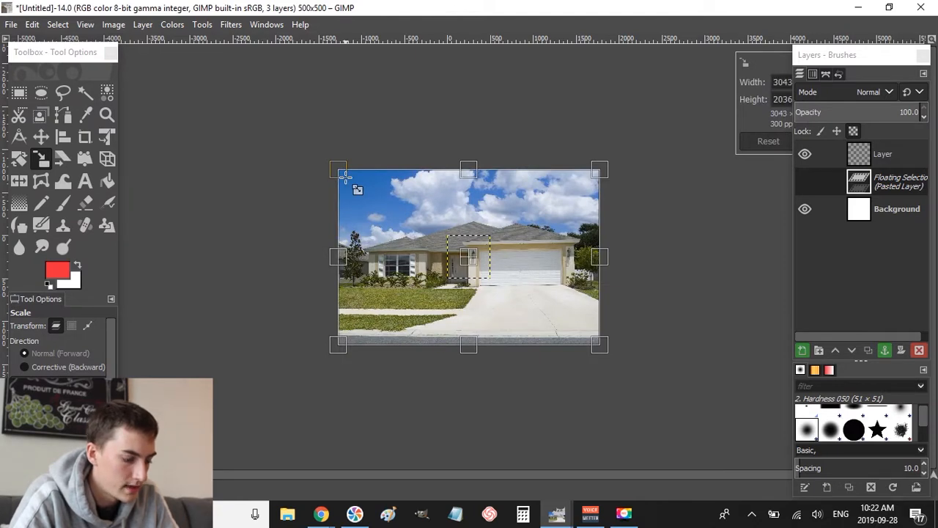
drag(352, 184, 535, 311)
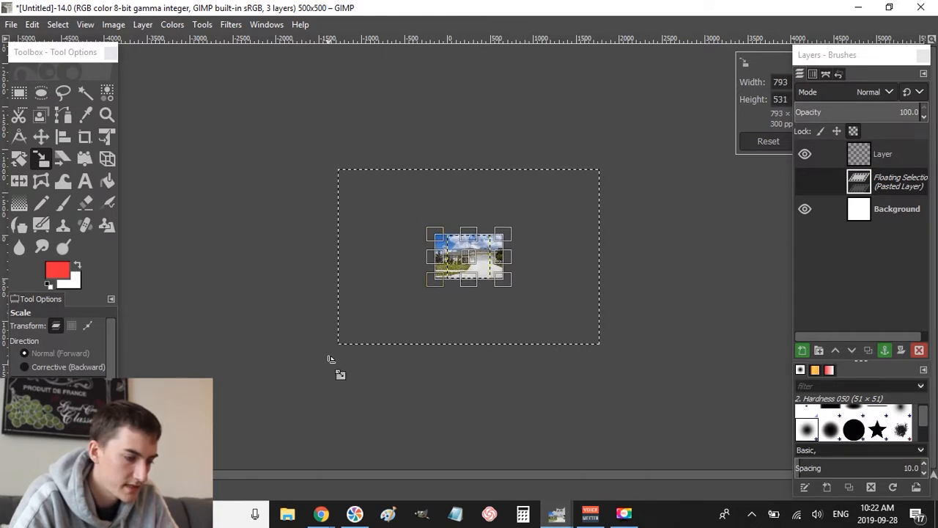
key(Return)
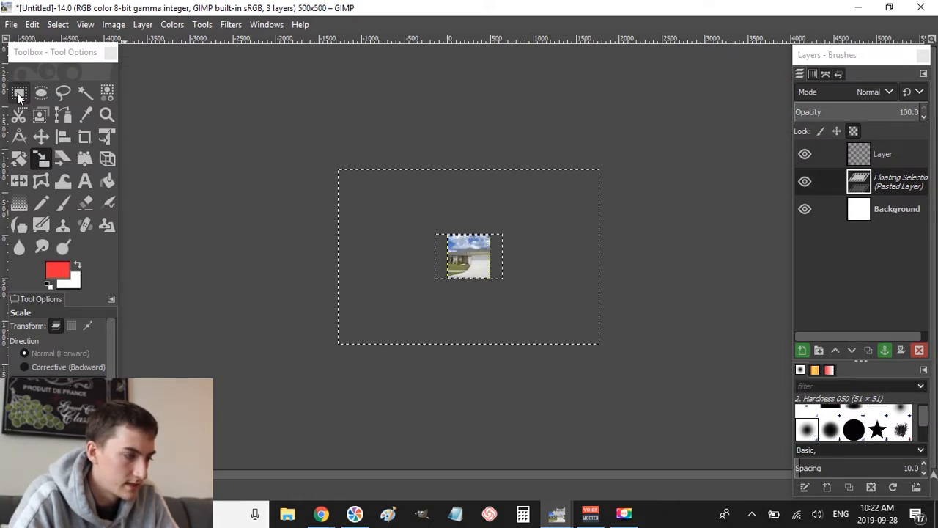
- Nudge the scaled house photo slightly right and down, zoom in, and anchor it
click(19, 94)
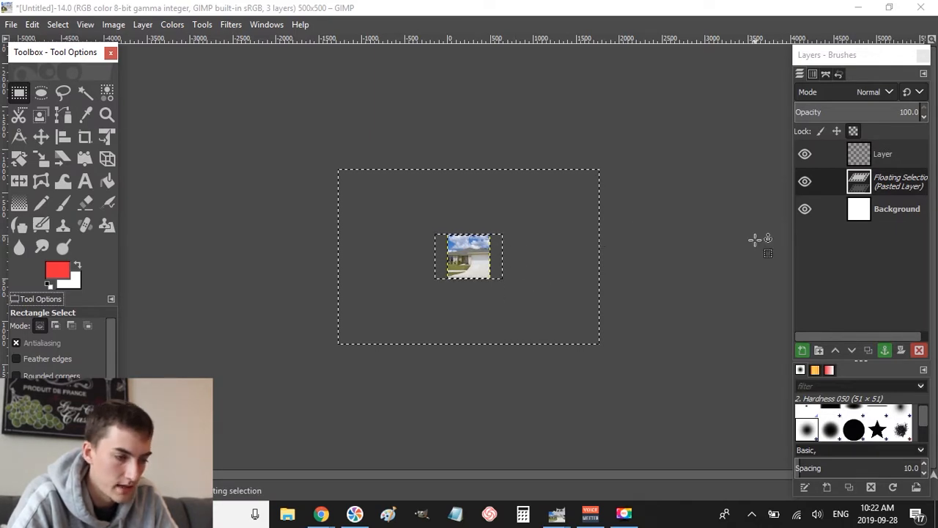
mouse_move(480, 267)
mouse_down()
mouse_move(505, 251)
mouse_move(486, 262)
mouse_move(495, 271)
mouse_up()
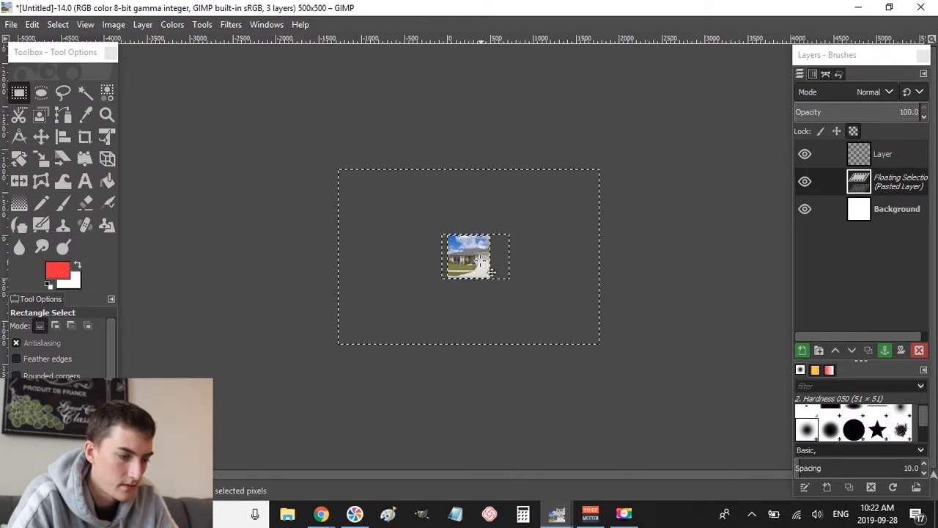
click(107, 493)
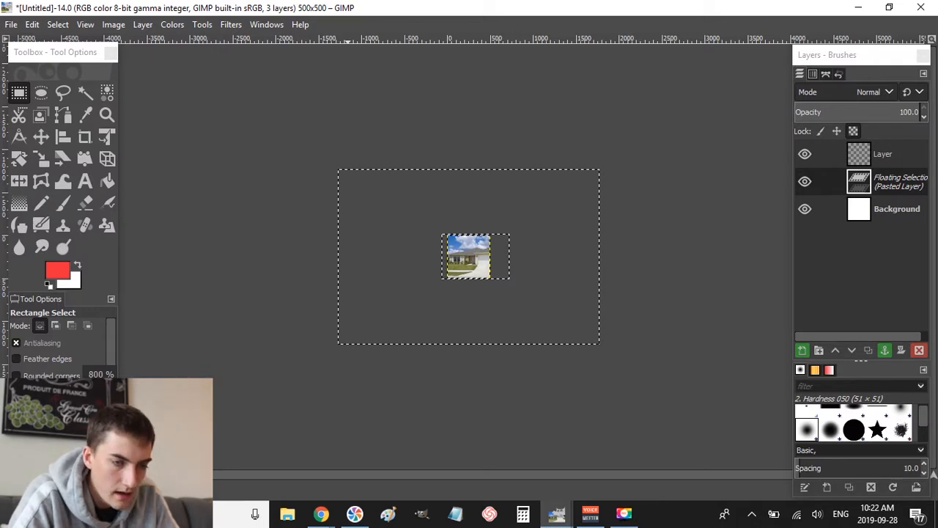
click(102, 458)
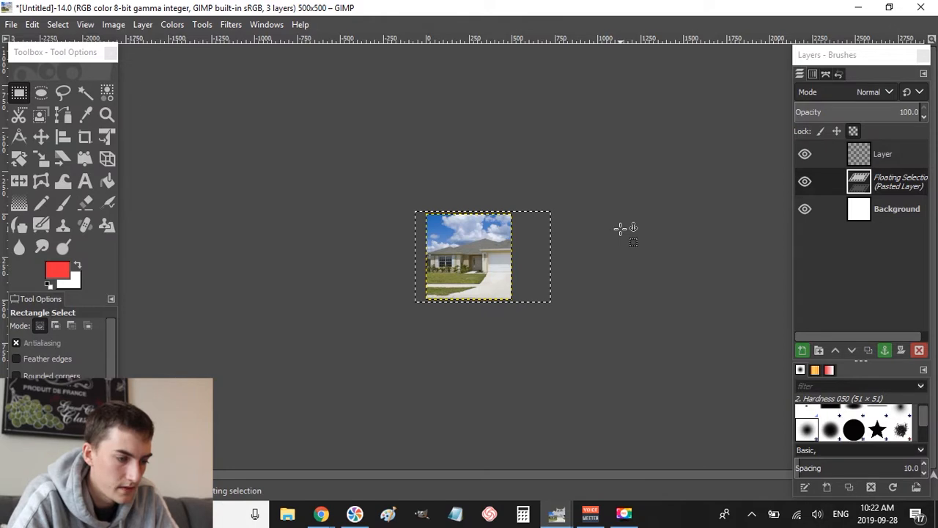
click(621, 228)
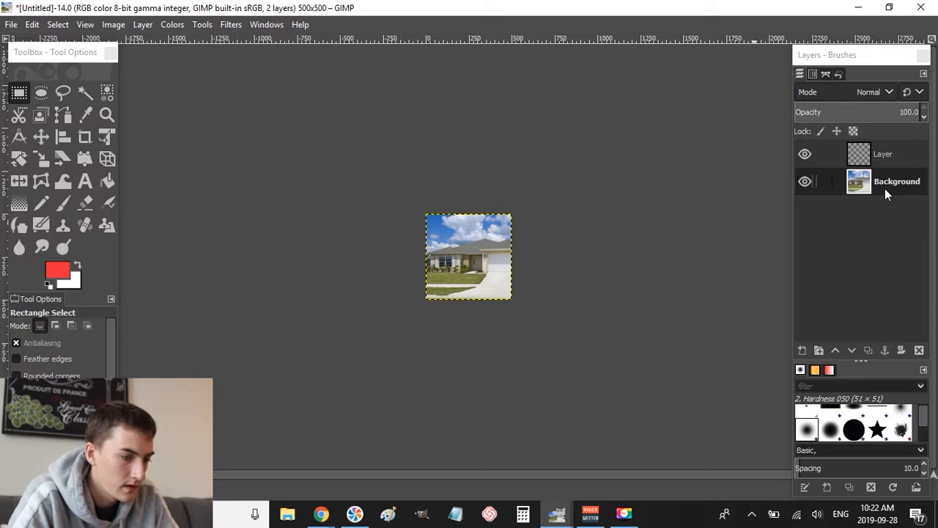
- Desaturate the house photo to greyscale using Luminance mode
click(172, 24)
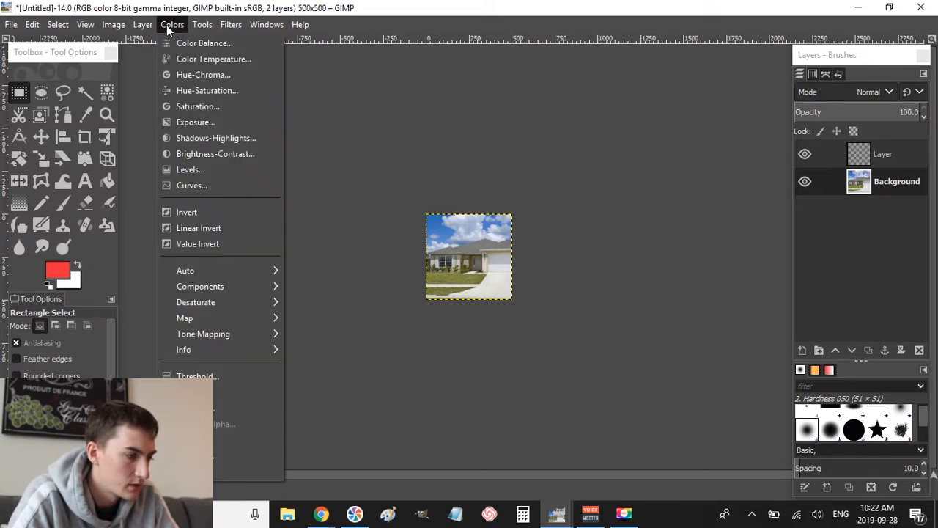
mouse_move(225, 300)
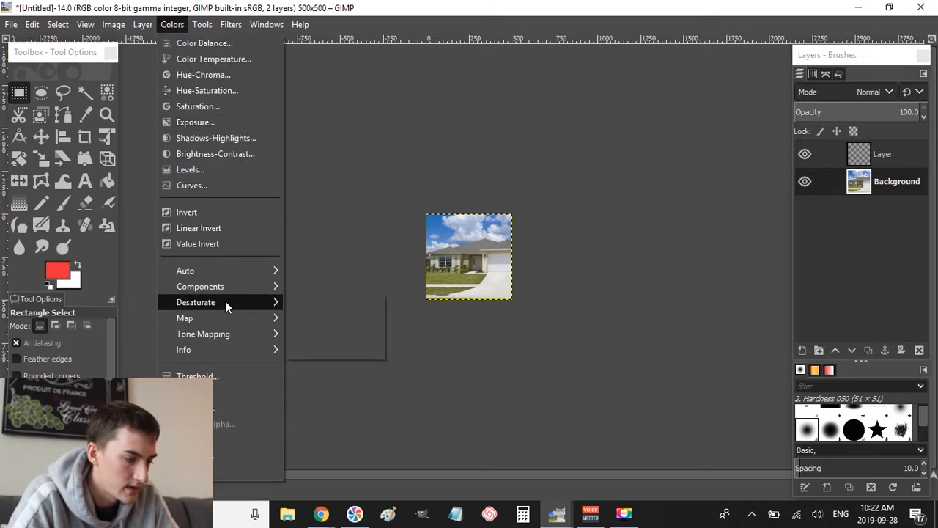
click(318, 316)
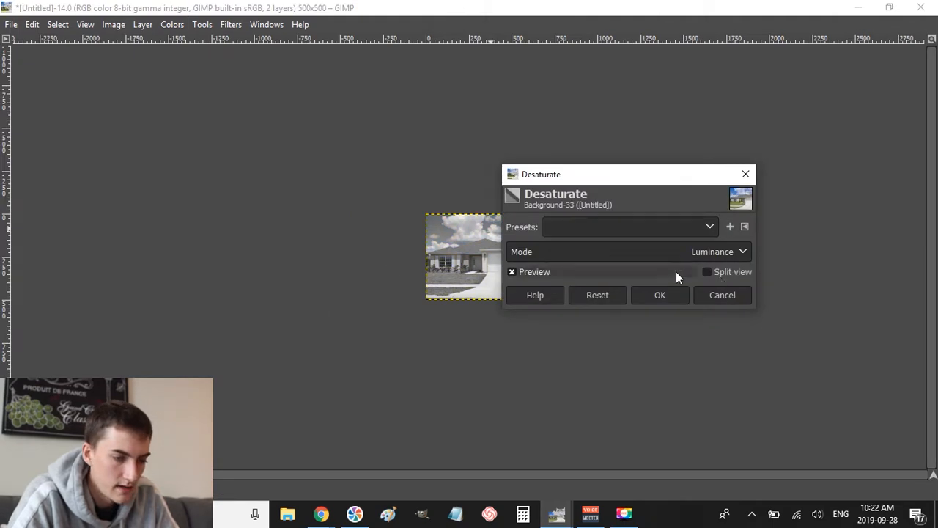
click(660, 296)
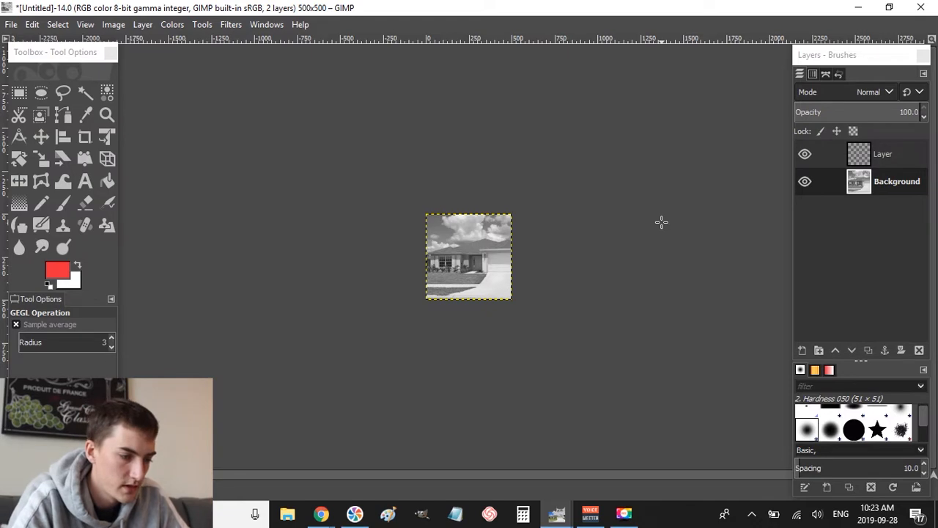
- Briefly check the browser, then make the empty Layer active
key(alt+Tab)
key(Tab)
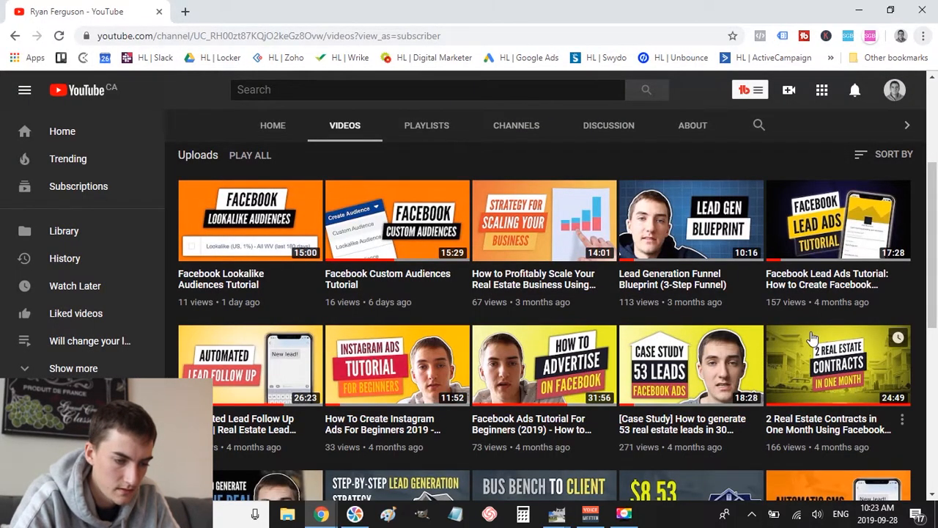
key(alt+Tab)
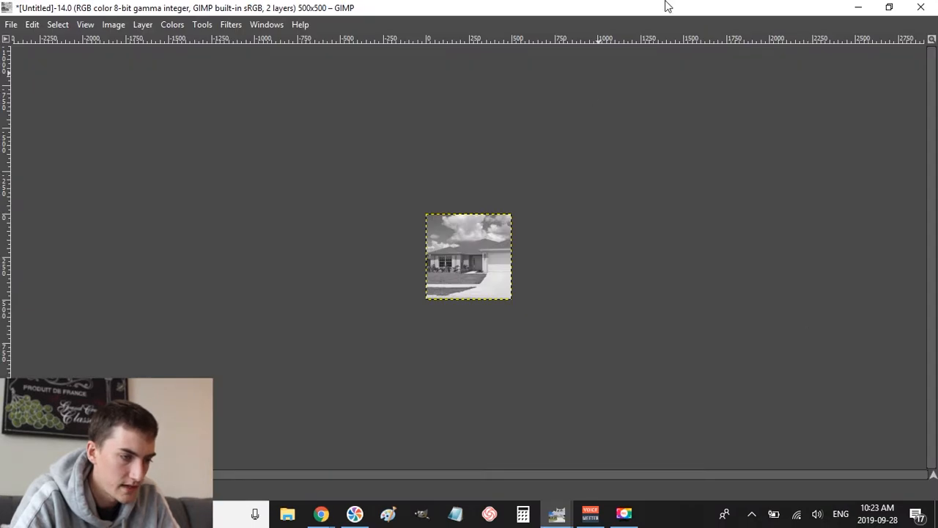
click(866, 151)
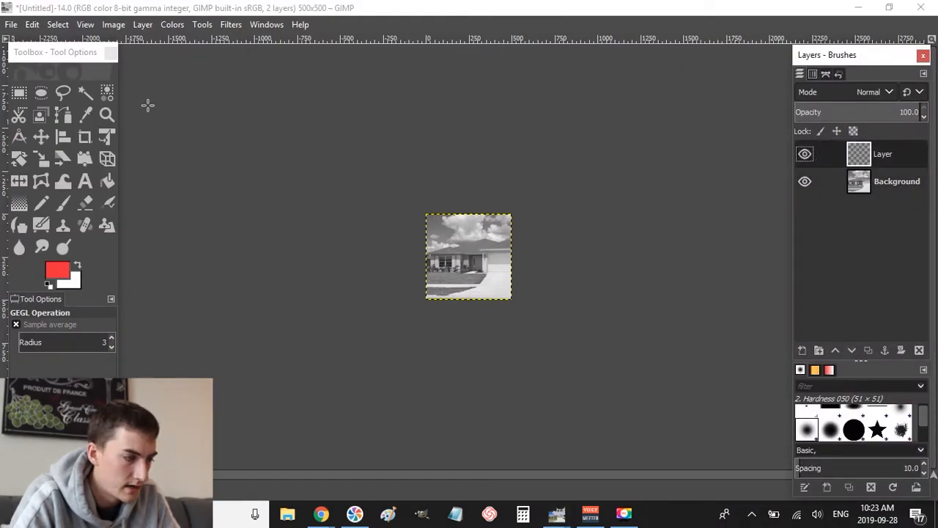
- Set the foreground colour to lime green b0dc3b
click(59, 274)
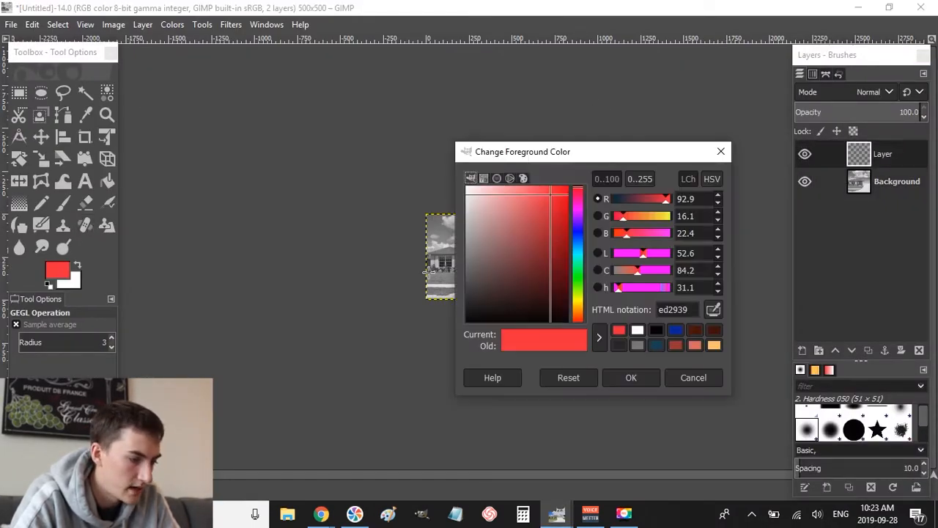
drag(550, 267, 543, 206)
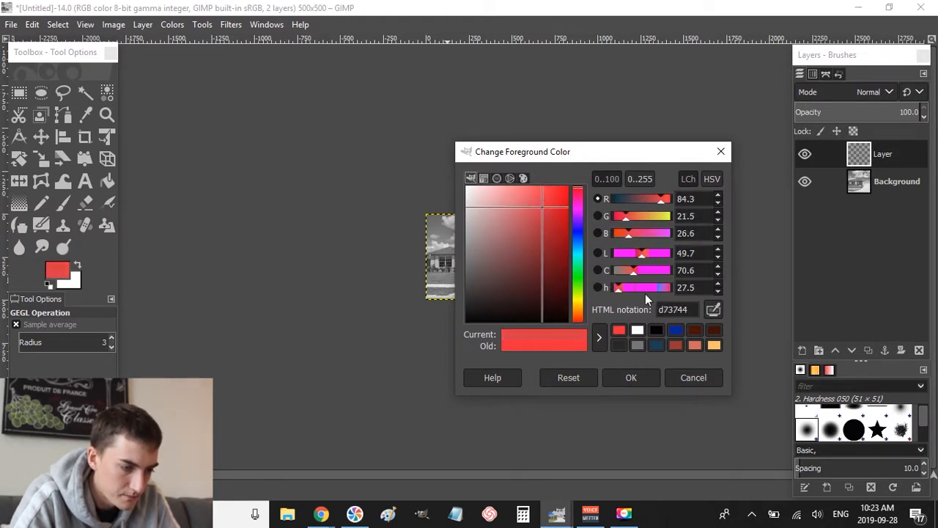
click(582, 293)
drag(557, 251, 541, 186)
click(636, 376)
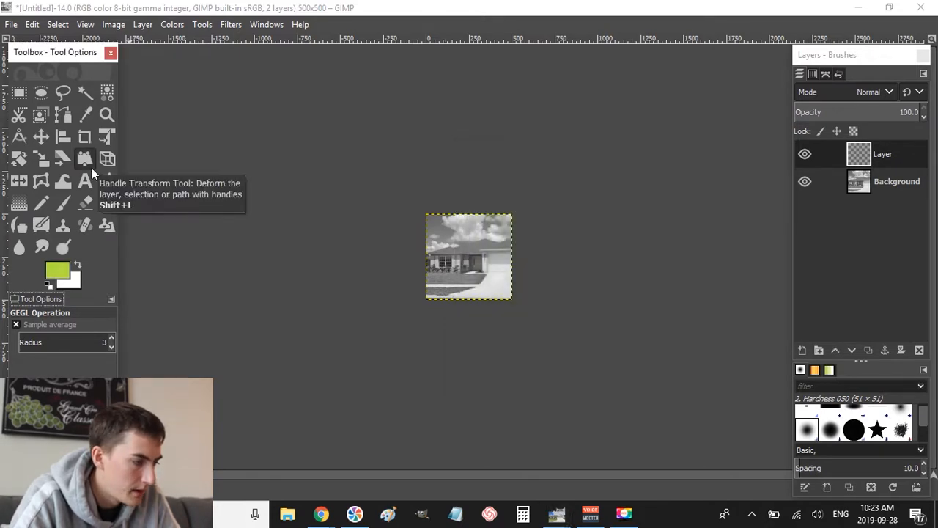
- Bucket-fill the empty Layer with the lime green
click(107, 181)
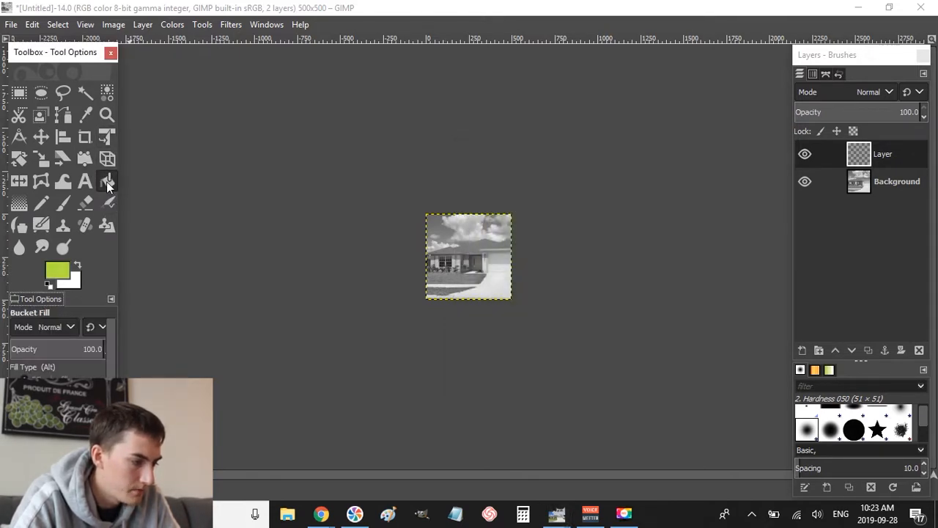
click(488, 233)
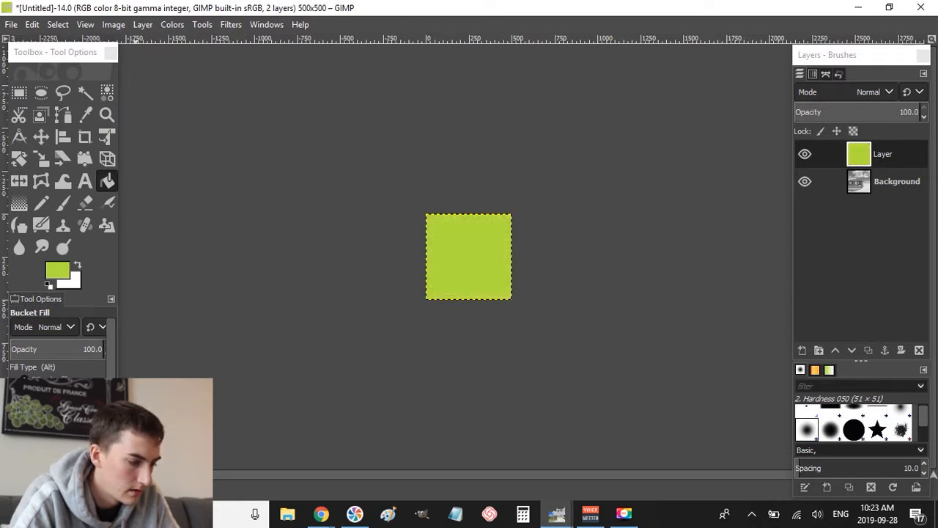
click(58, 426)
- Zoom in and lower the lime green Layer beneath the Background photo, checking its visibility
click(538, 6)
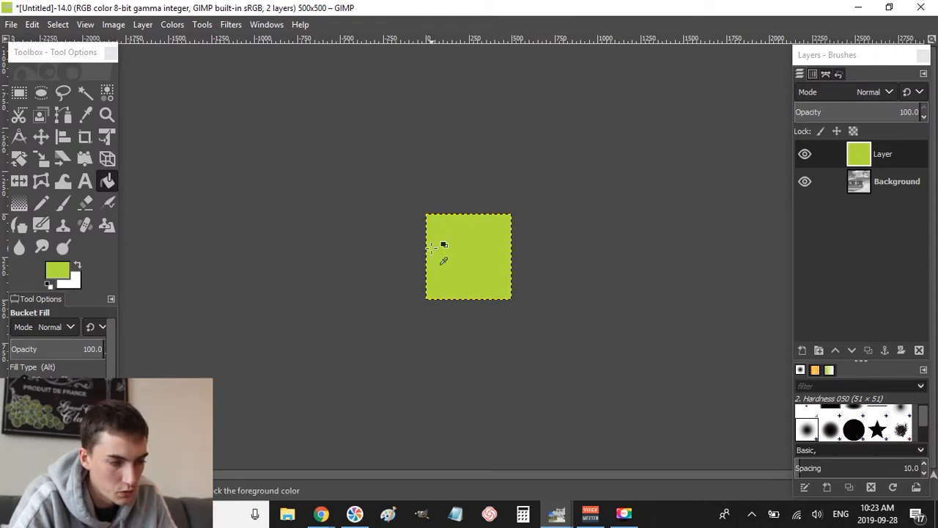
scroll(433, 247, up, 3)
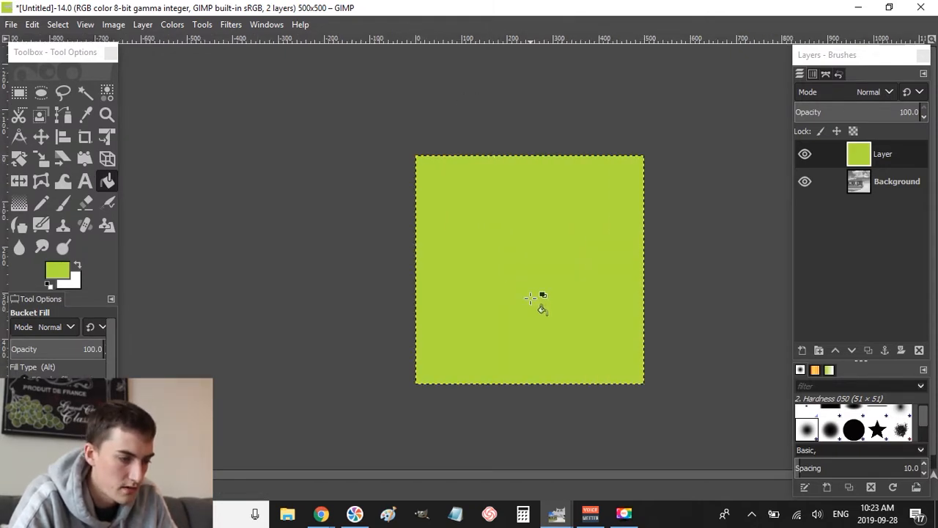
scroll(534, 297, right, 1)
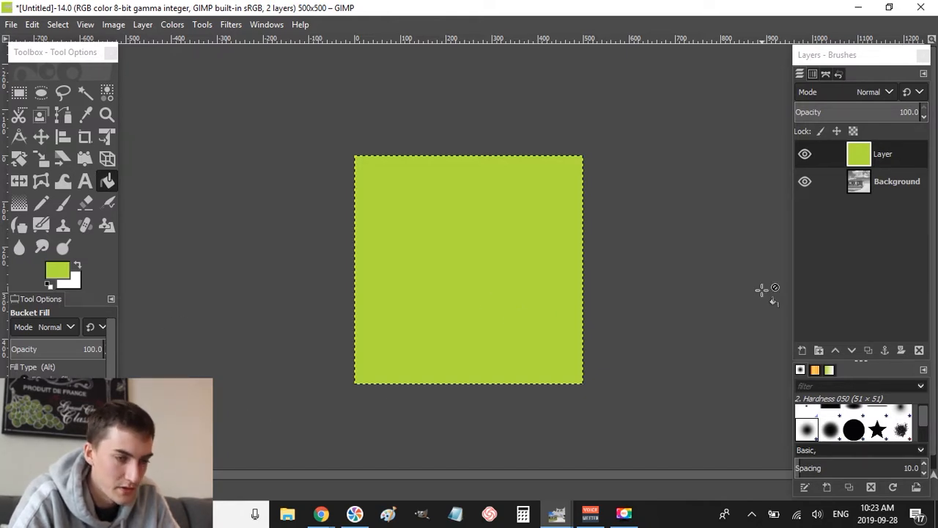
click(872, 160)
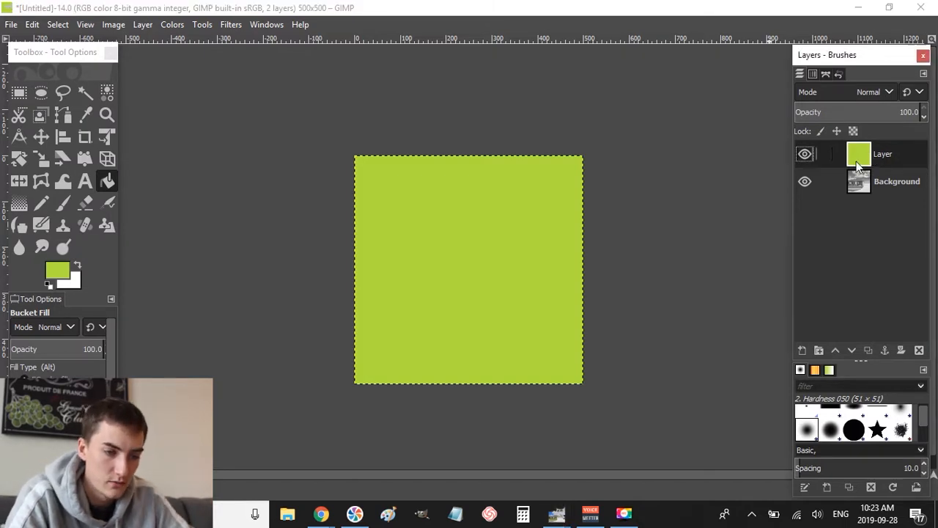
click(855, 352)
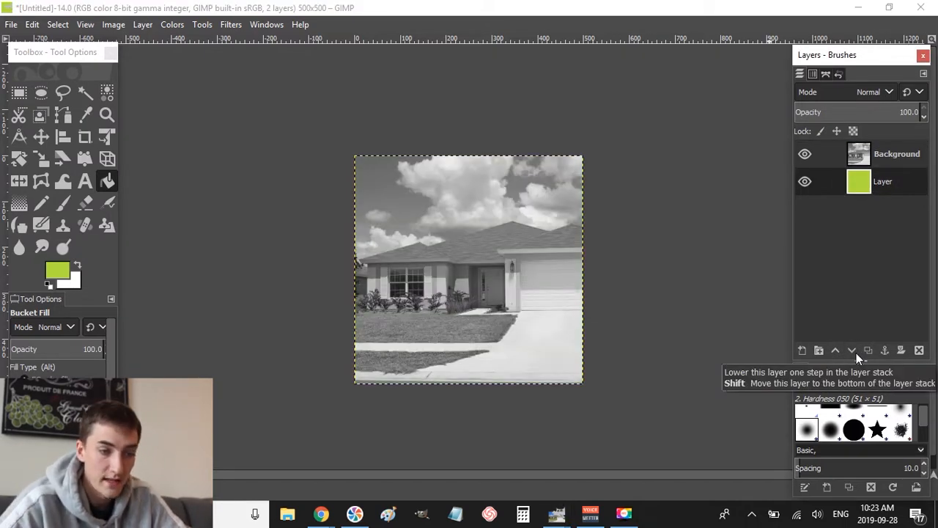
click(865, 159)
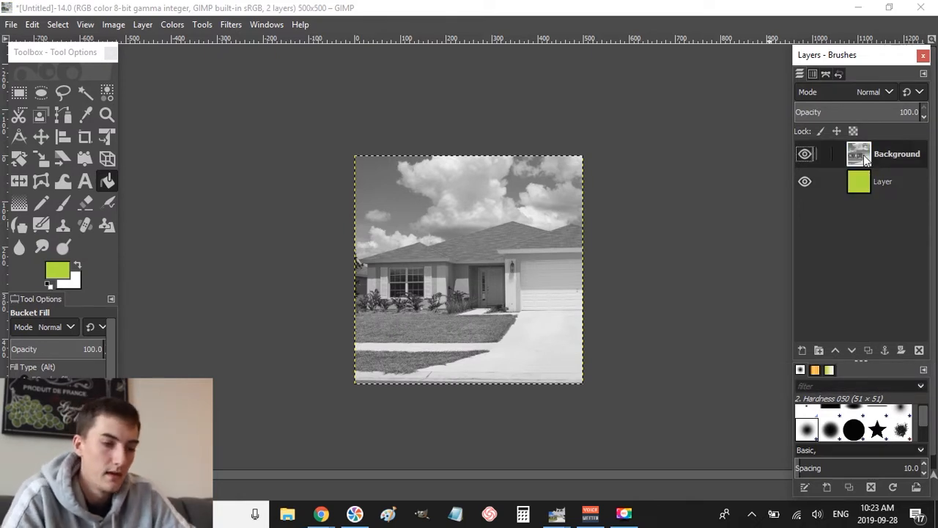
click(804, 153)
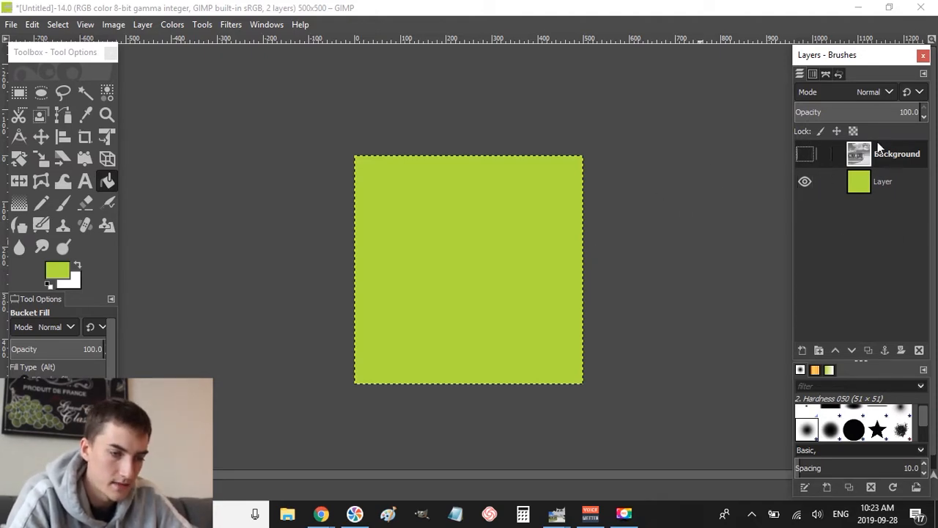
click(805, 154)
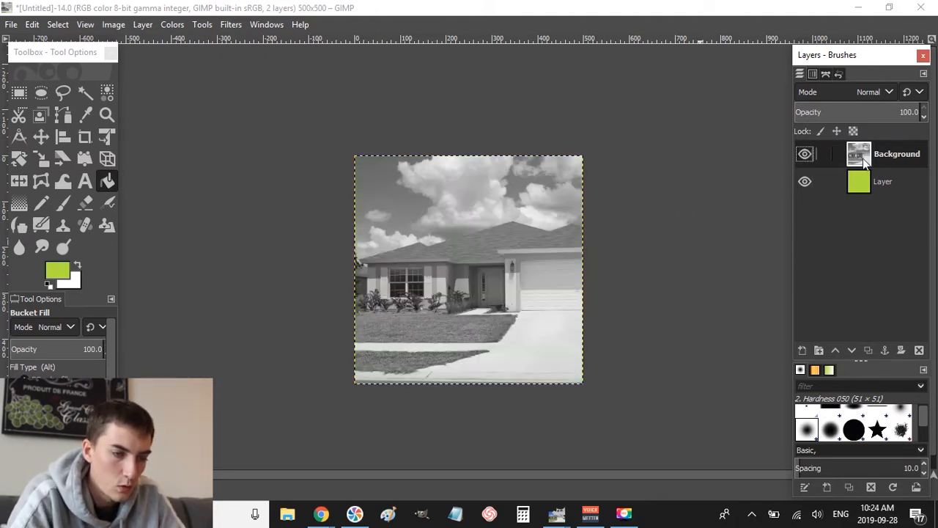
- Set the Background photo layer to Soft light mode at 100 opacity, after trying 50
click(872, 113)
text(50)
key(Return)
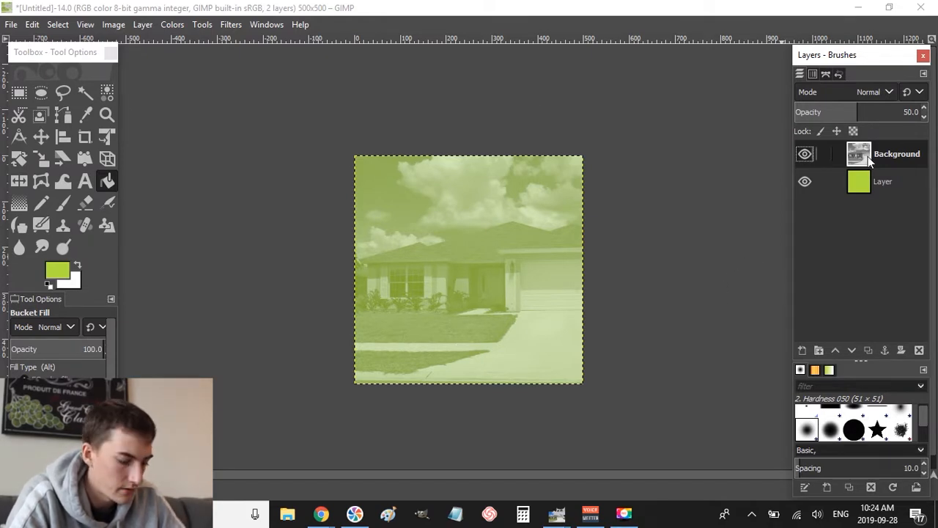
click(909, 112)
text(100)
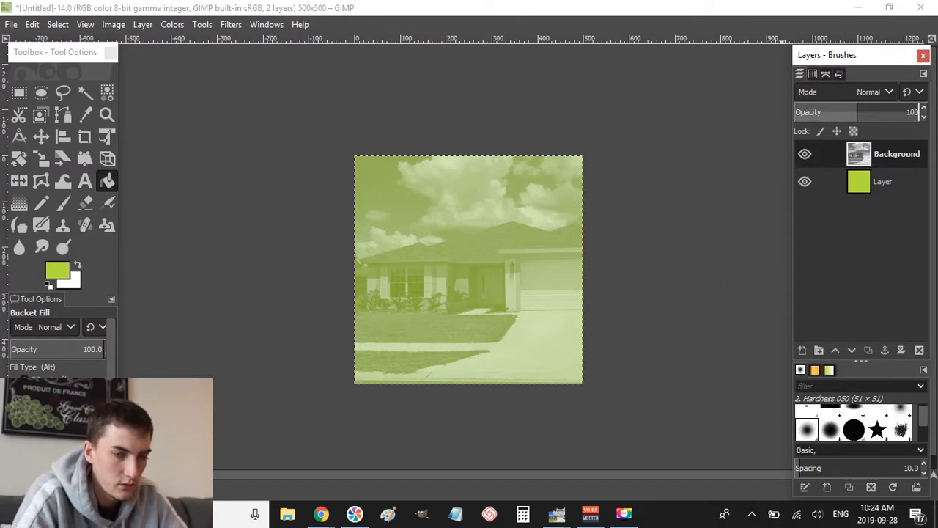
key(Return)
click(889, 92)
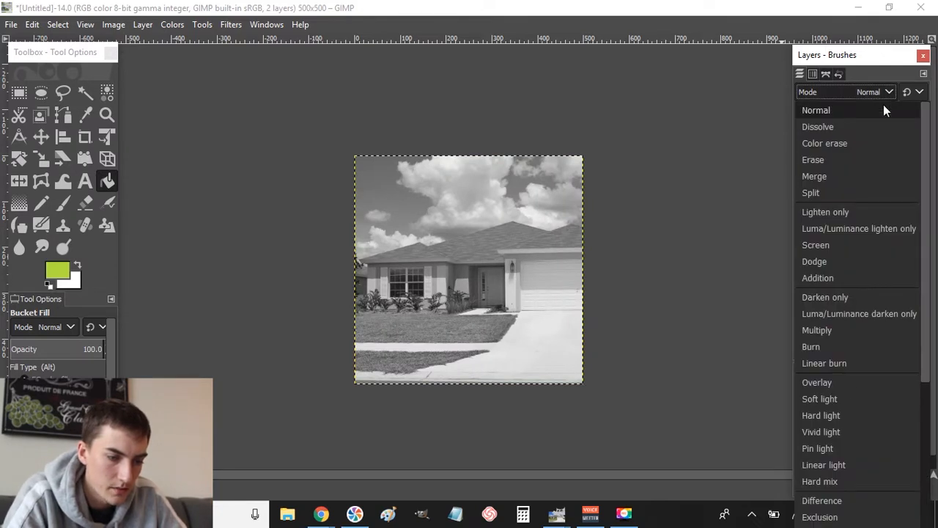
click(826, 398)
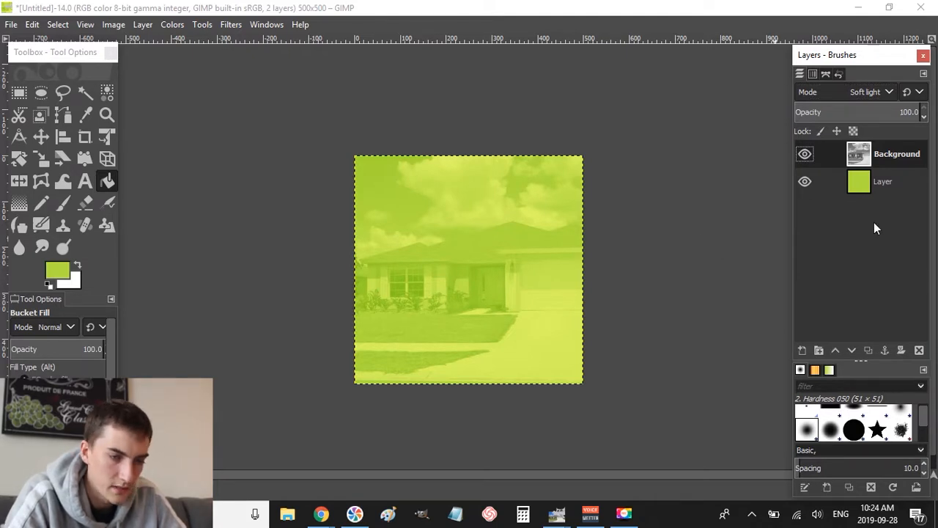
right_click(868, 158)
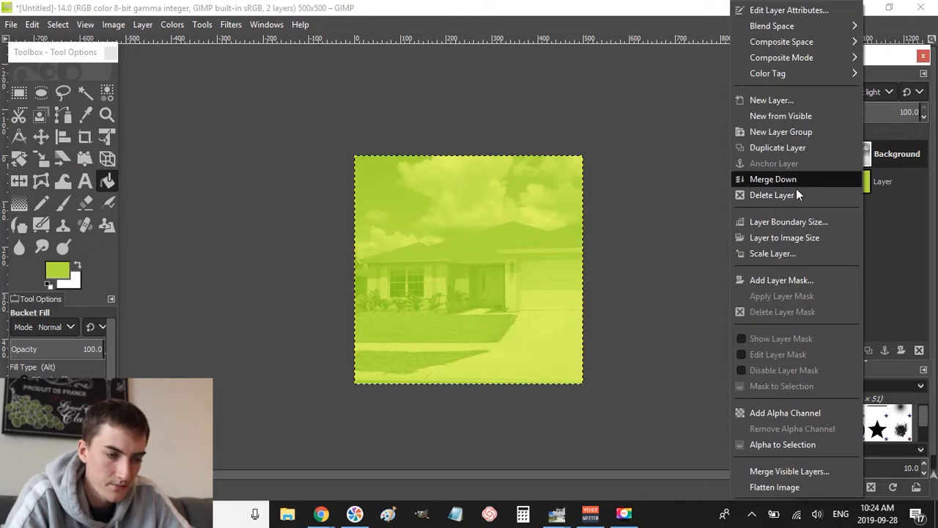
click(737, 180)
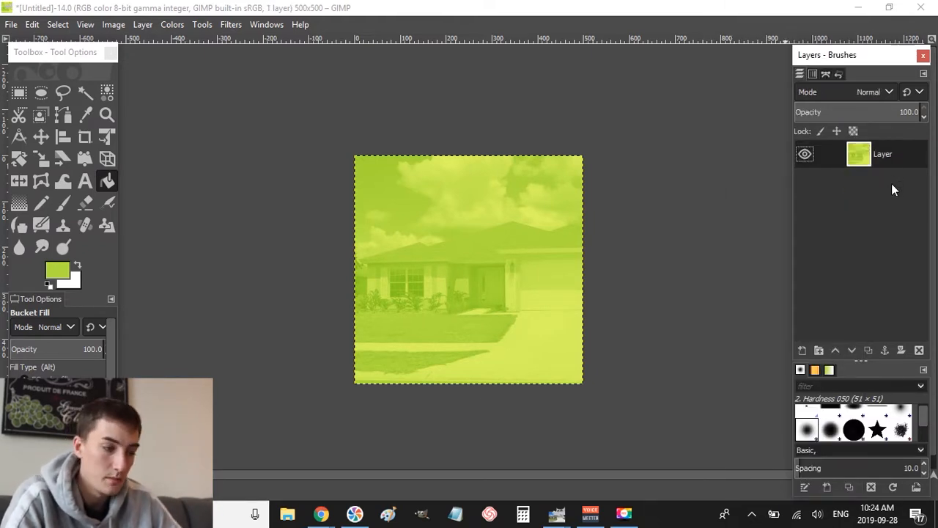
click(805, 155)
click(805, 156)
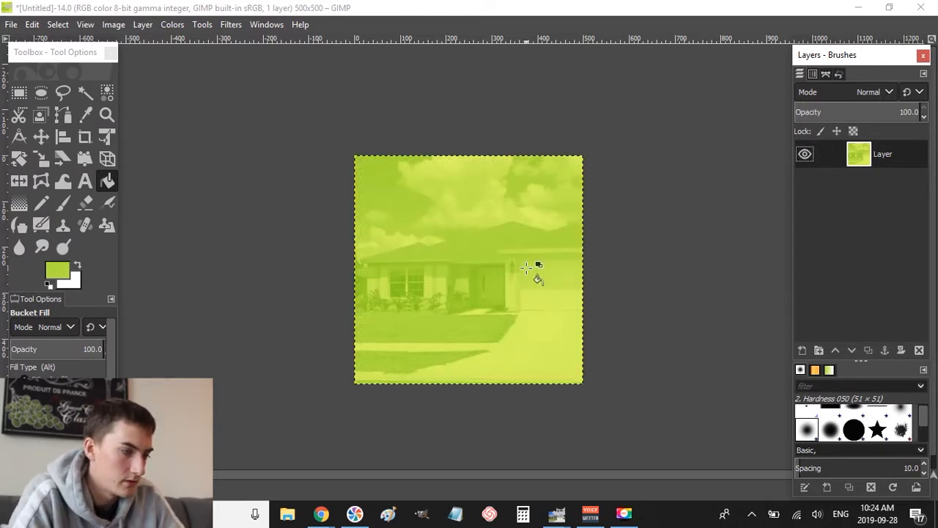
key(r)
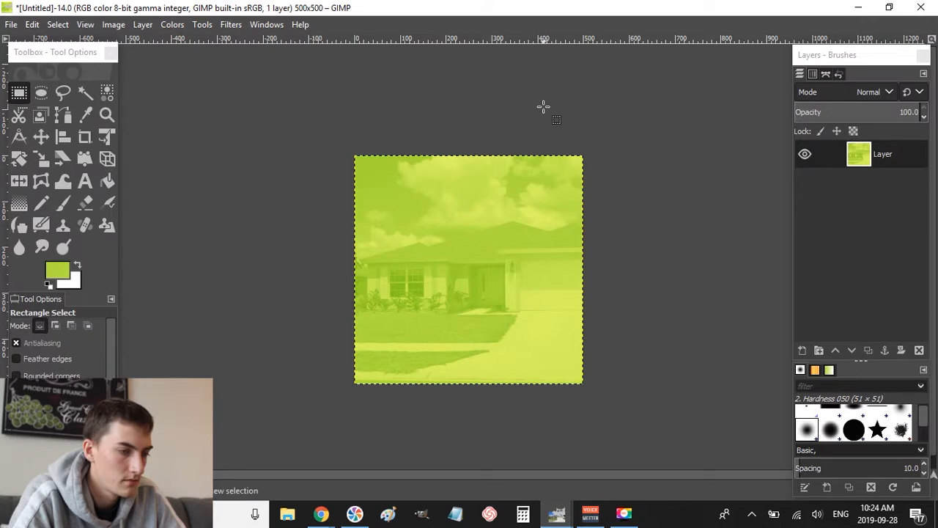
key(alt+Tab)
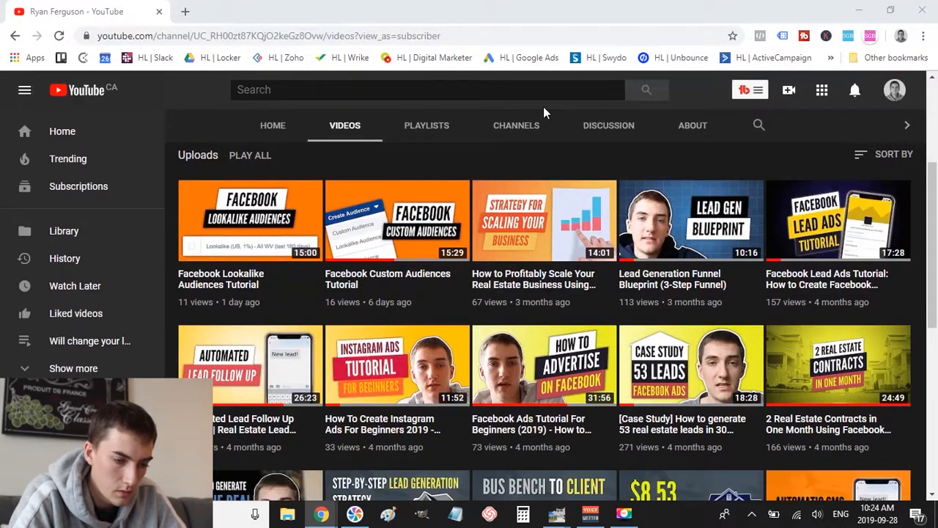
mouse_move(831, 356)
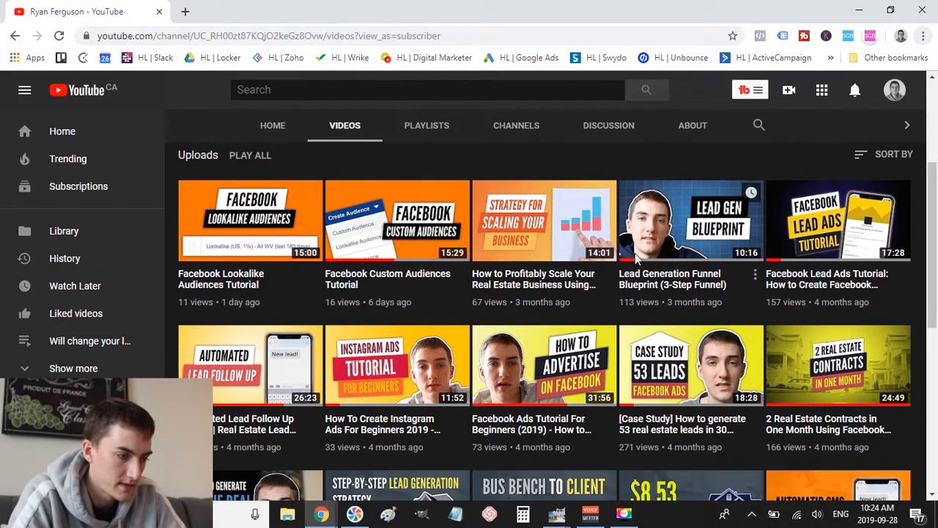
key(alt+Tab)
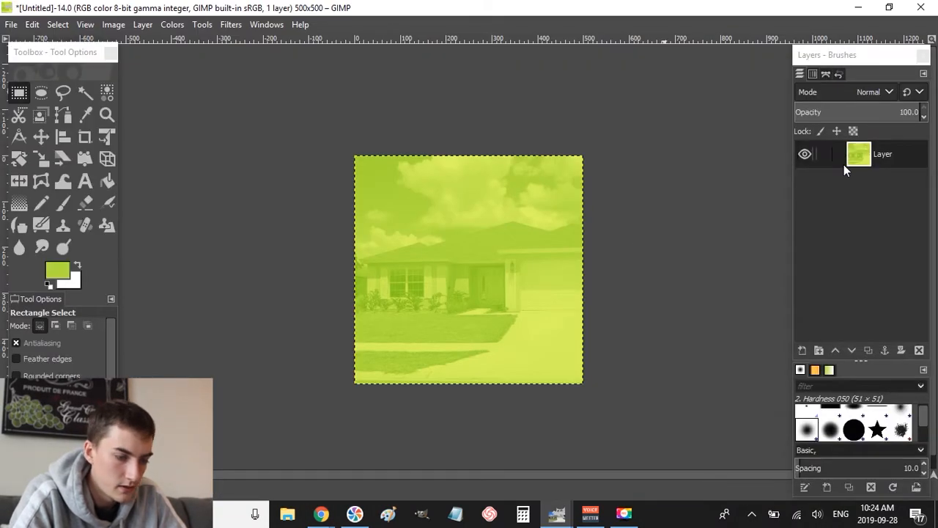
- Add a new transparent layer, Layer #1
key(ctrl+shift)
key(ctrl+shift+n)
key(Return)
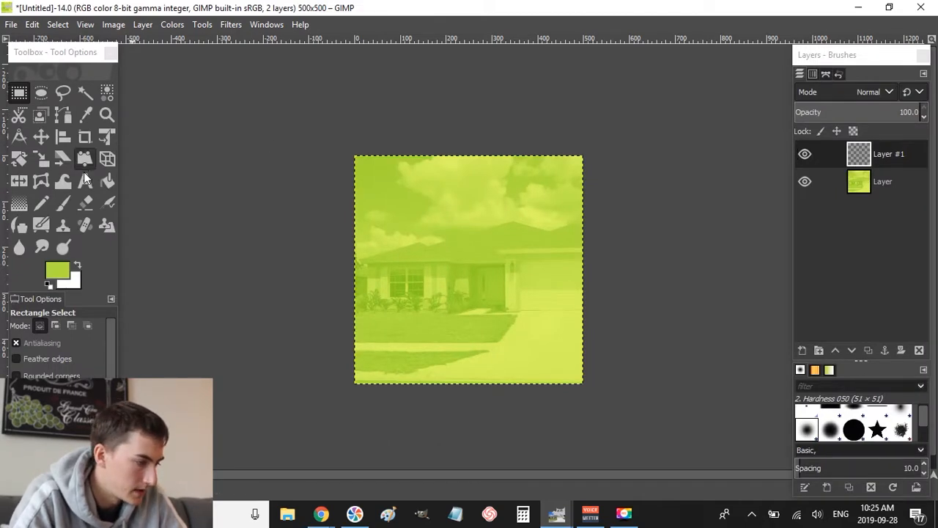
click(86, 181)
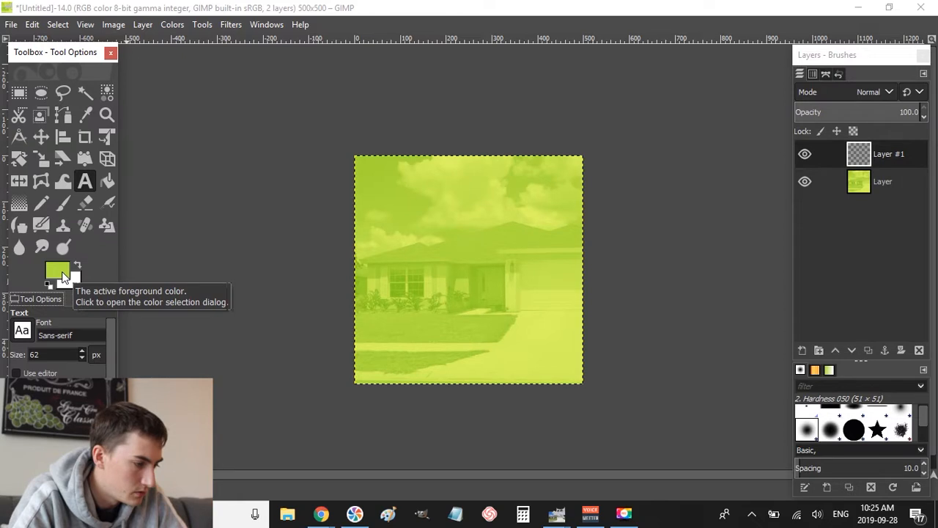
click(47, 285)
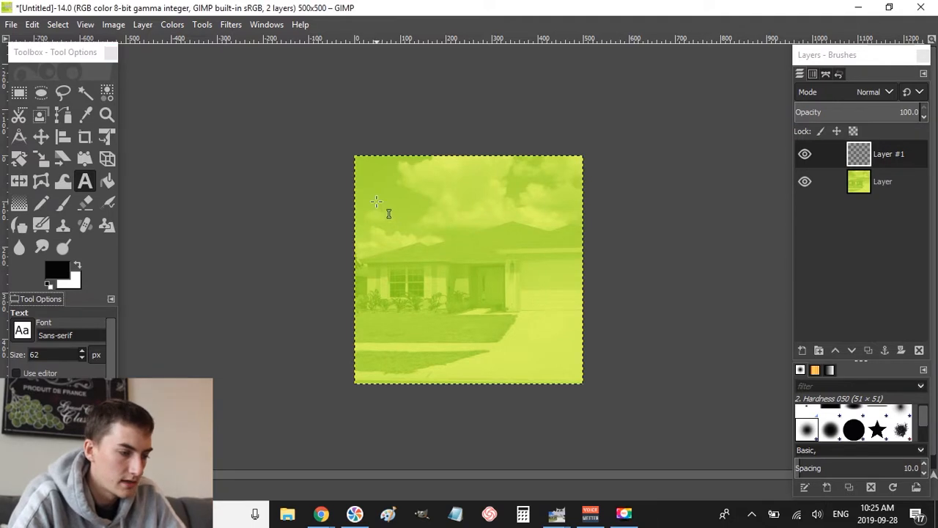
drag(377, 203, 575, 337)
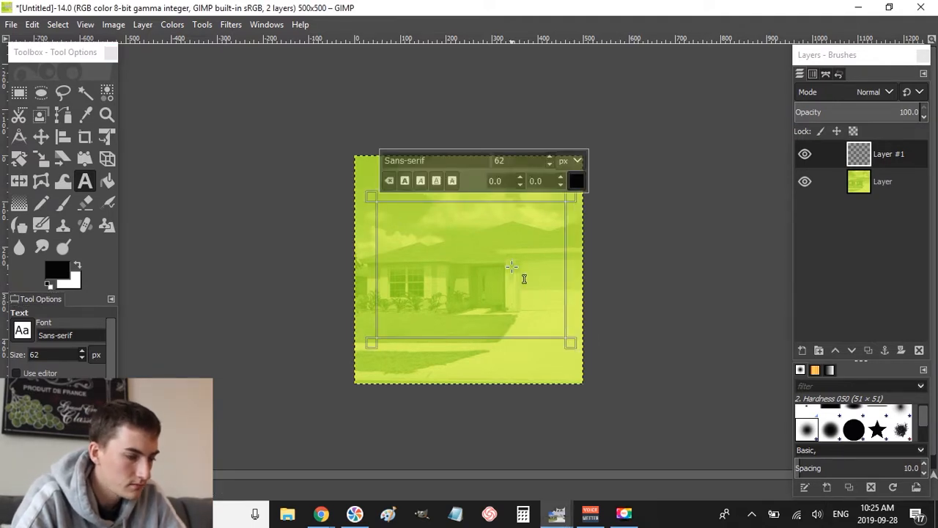
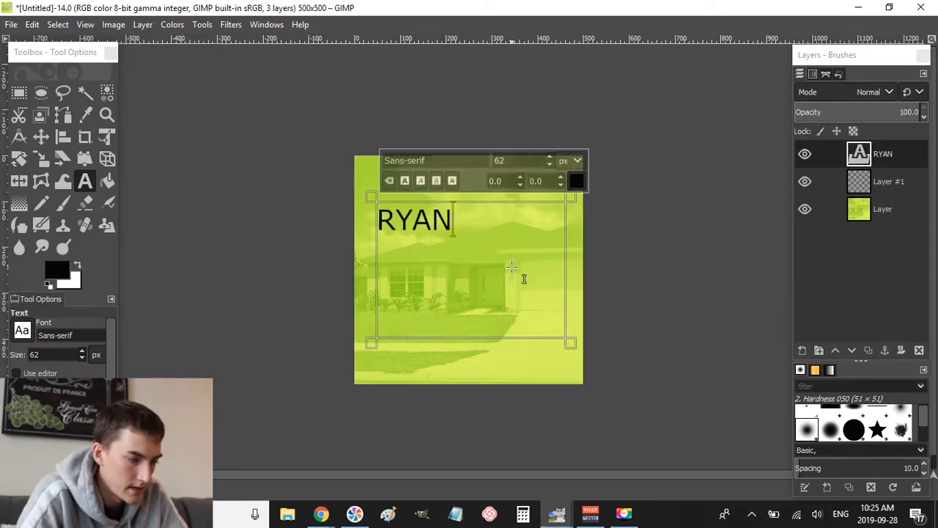
key(Caps_Lock)
key(Return)
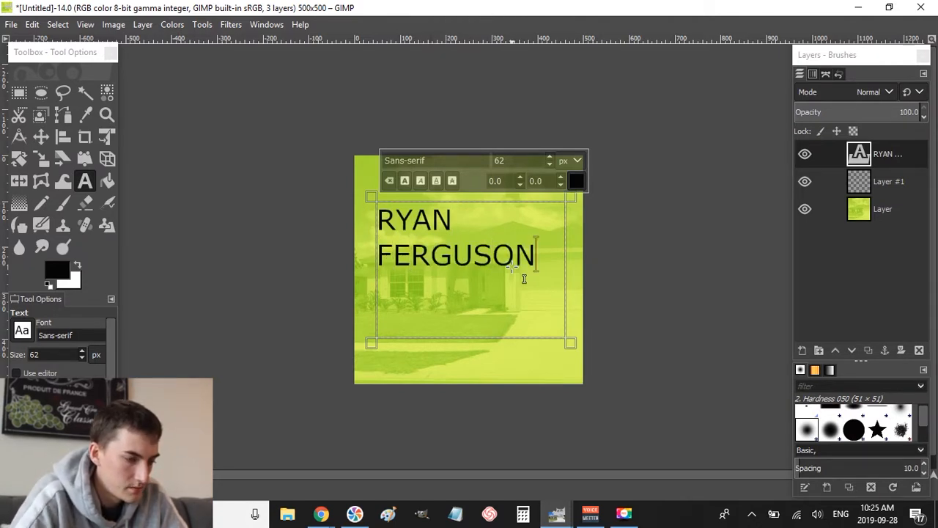
key(ctrl+a)
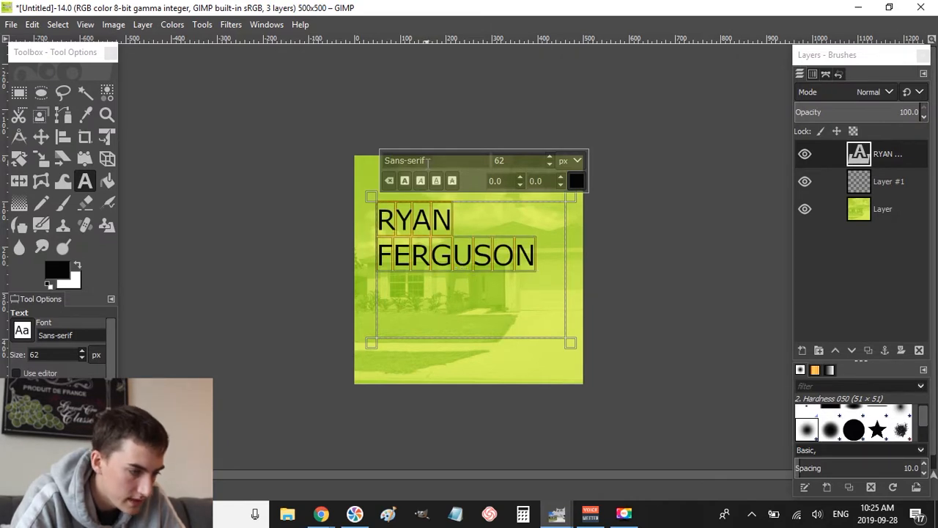
- Change the name text's font to League Gothic and centre-align both lines
triple_click(428, 163)
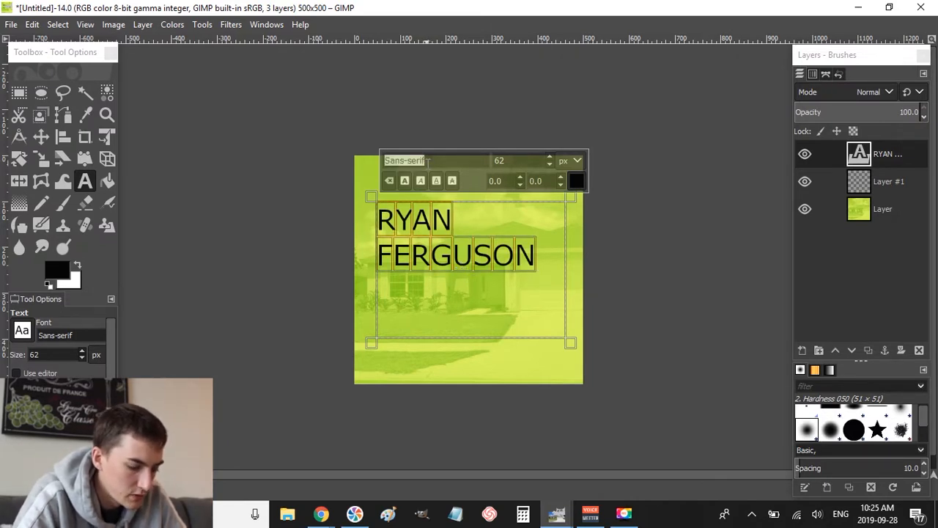
text(i)
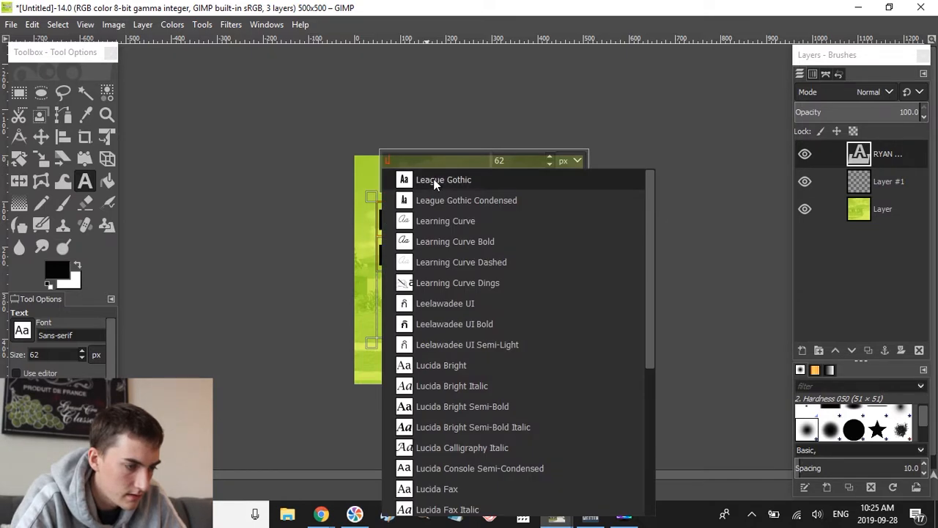
click(432, 178)
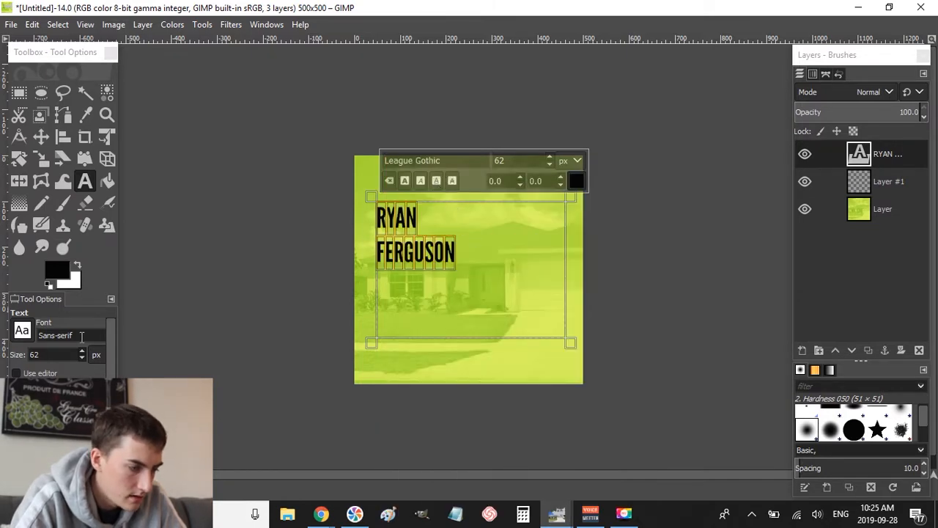
click(82, 446)
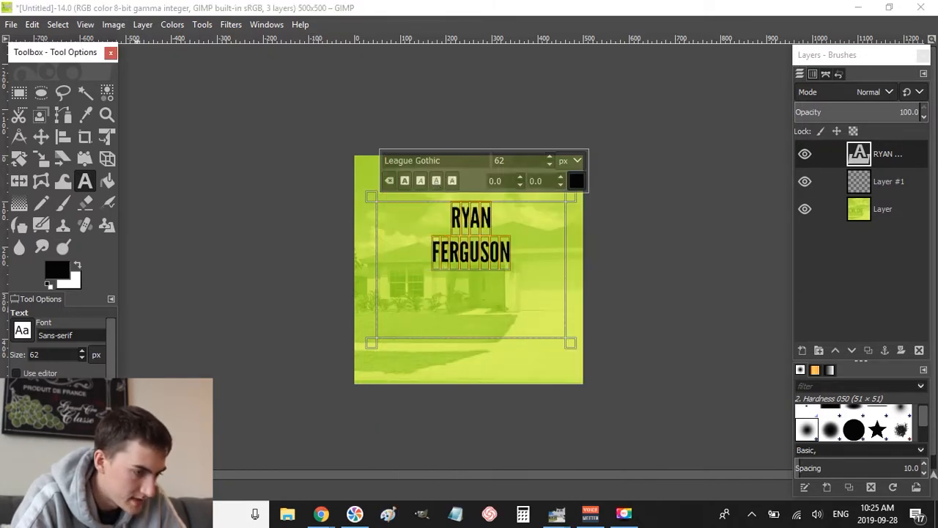
click(474, 260)
key(ctrl+a)
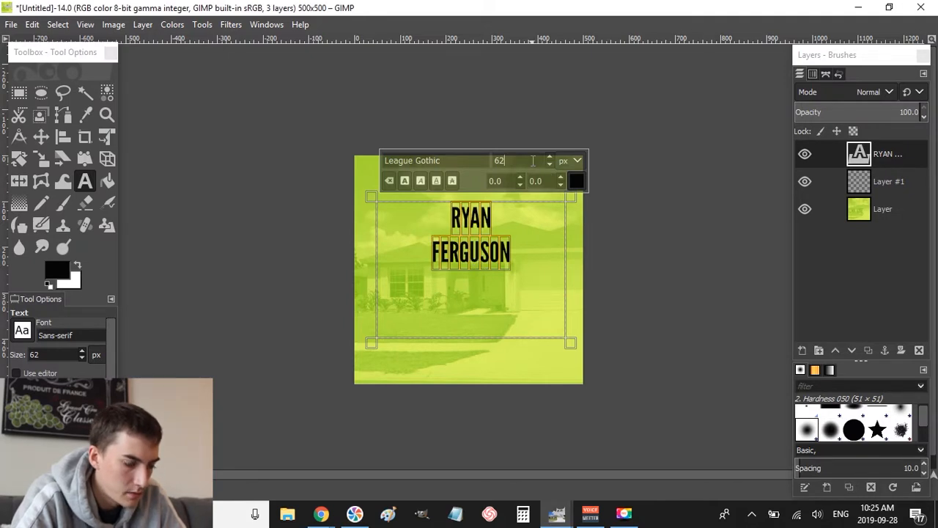
double_click(500, 160)
text(100)
key(Return)
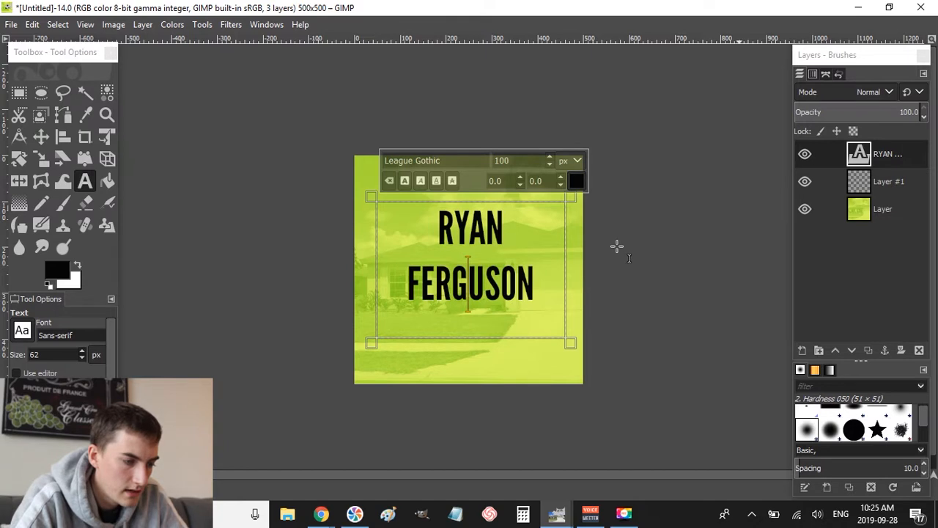
double_click(480, 286)
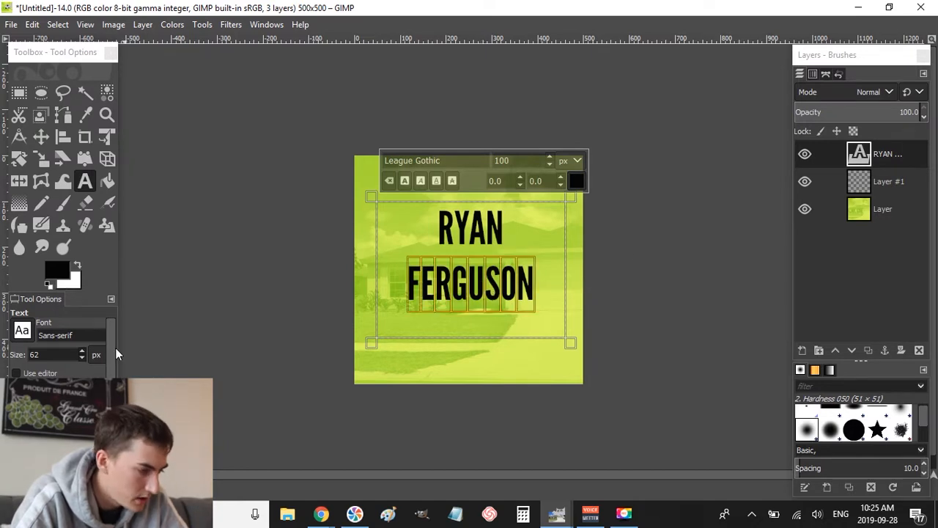
click(576, 181)
drag(543, 187, 446, 103)
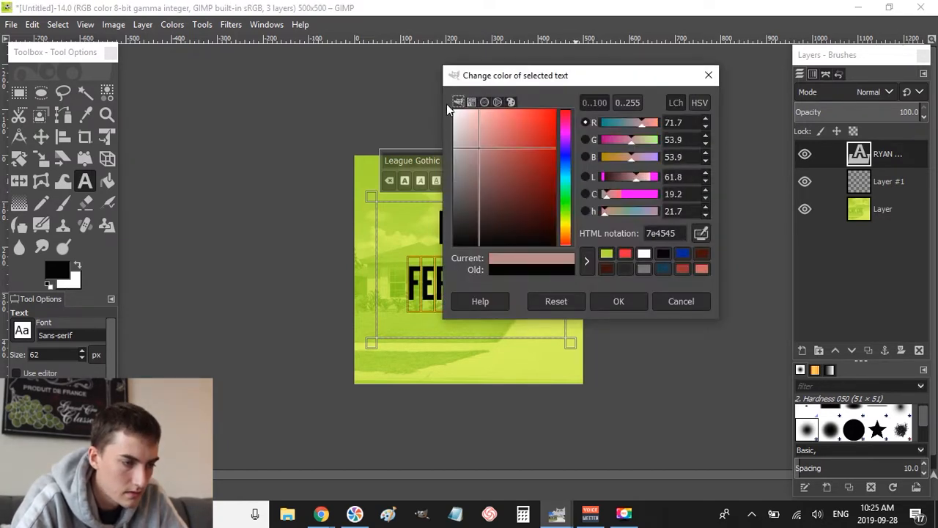
click(632, 303)
click(535, 292)
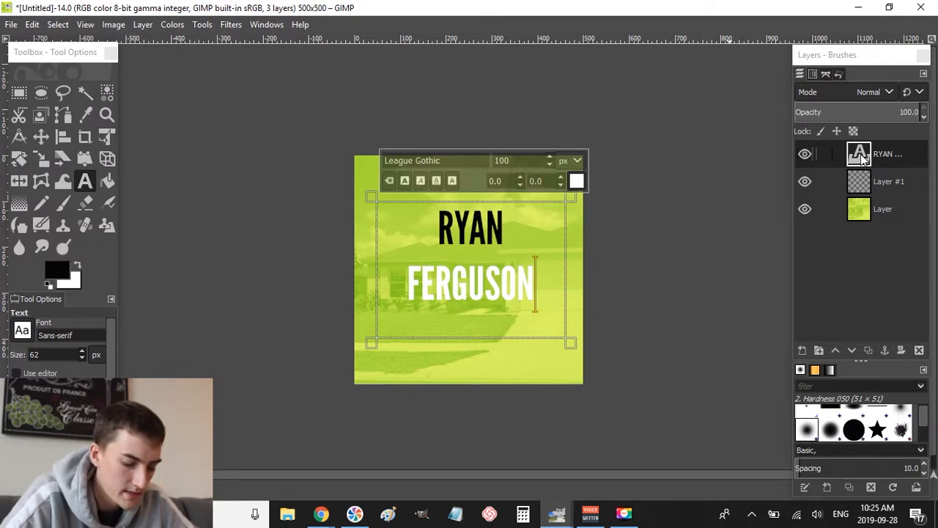
right_click(862, 157)
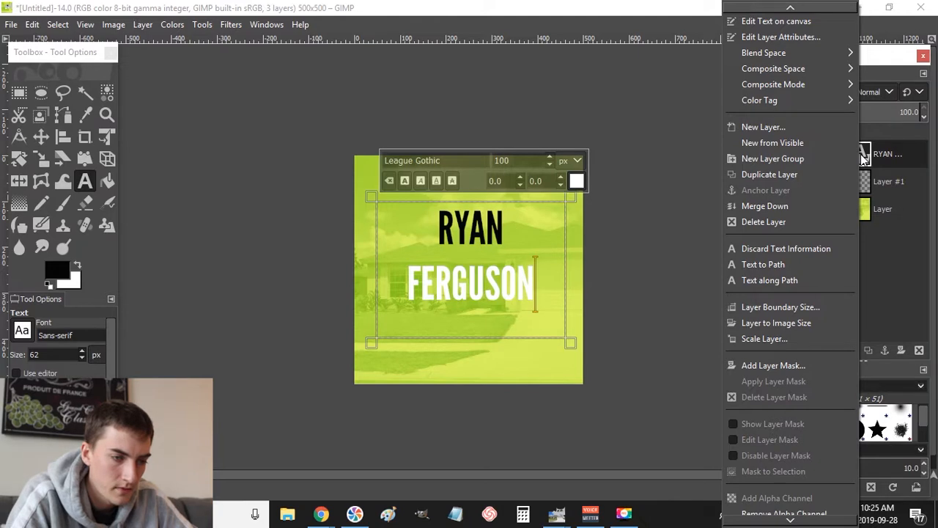
click(782, 208)
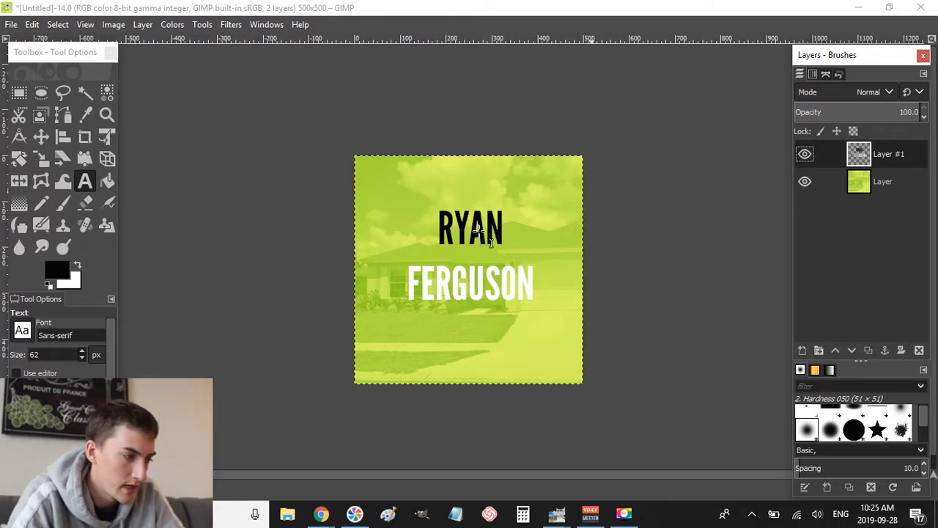
- Rectangle-select and cut both text lines, then undo the cut to restore them
key(r)
drag(412, 176, 671, 343)
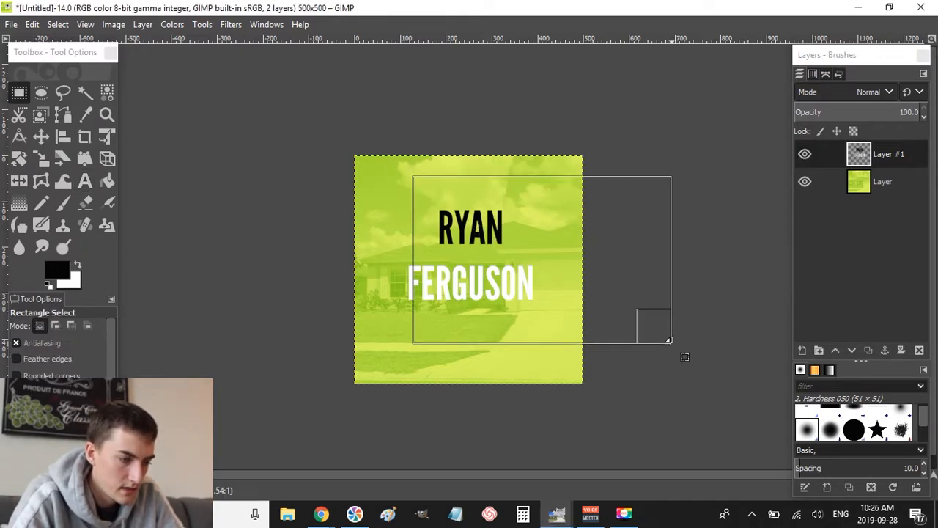
click(529, 417)
drag(419, 228, 509, 287)
key(ctrl+x)
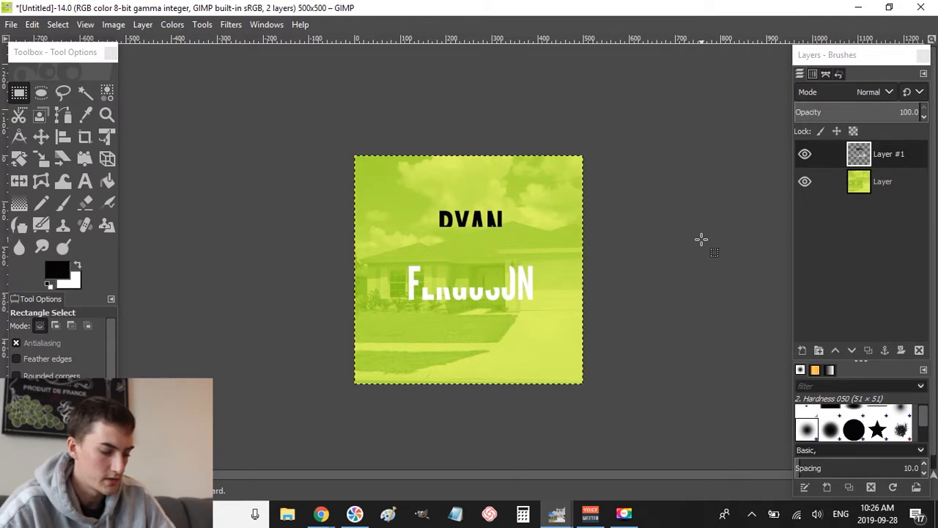
mouse_move(420, 227)
mouse_down()
mouse_move(495, 255)
mouse_move(510, 288)
mouse_up()
key(ctrl+z)
key(ctrl+z)
drag(387, 182, 540, 257)
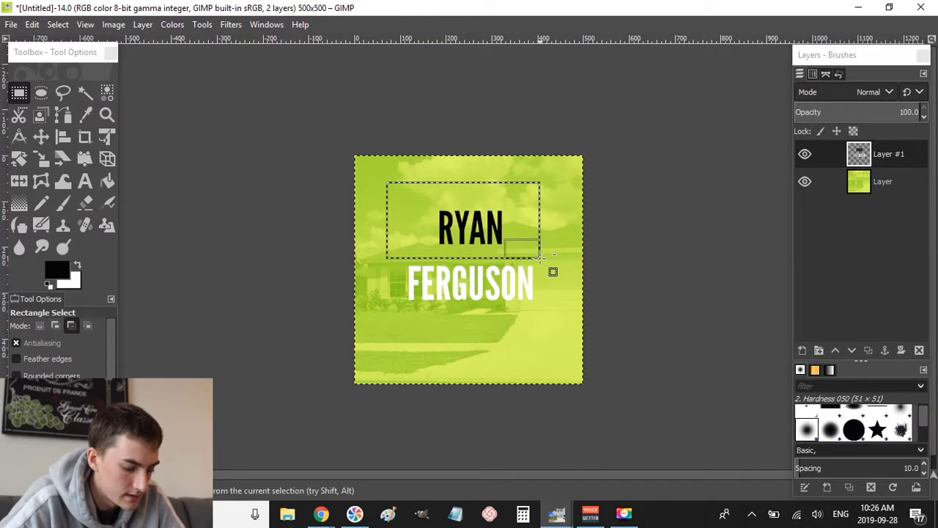
key(ctrl+x)
key(ctrl+v)
key(Down)
key(Down)
key(Down)
key(Down)
key(Down)
key(Down)
key(Down)
key(Down)
key(Down)
key(Down)
key(Down)
key(Down)
key(Down)
key(Down)
key(Down)
key(Down)
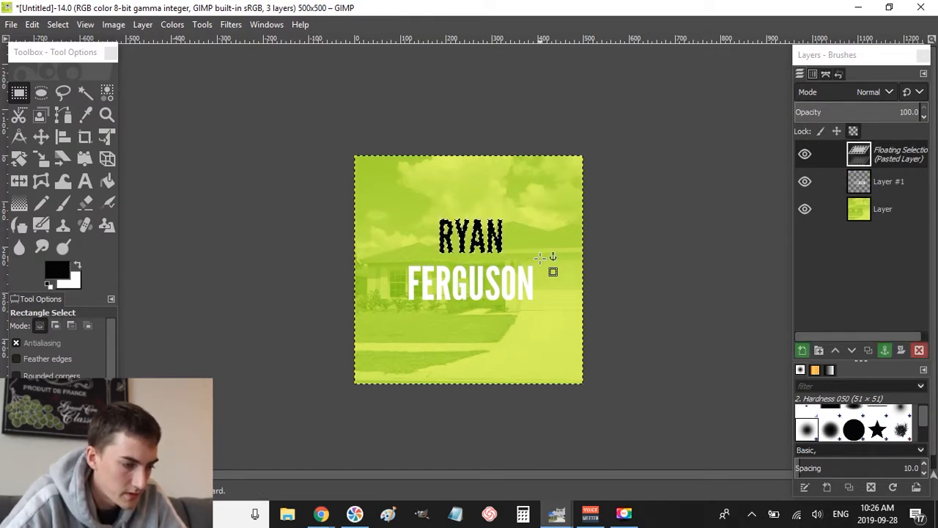
key(ctrl+h)
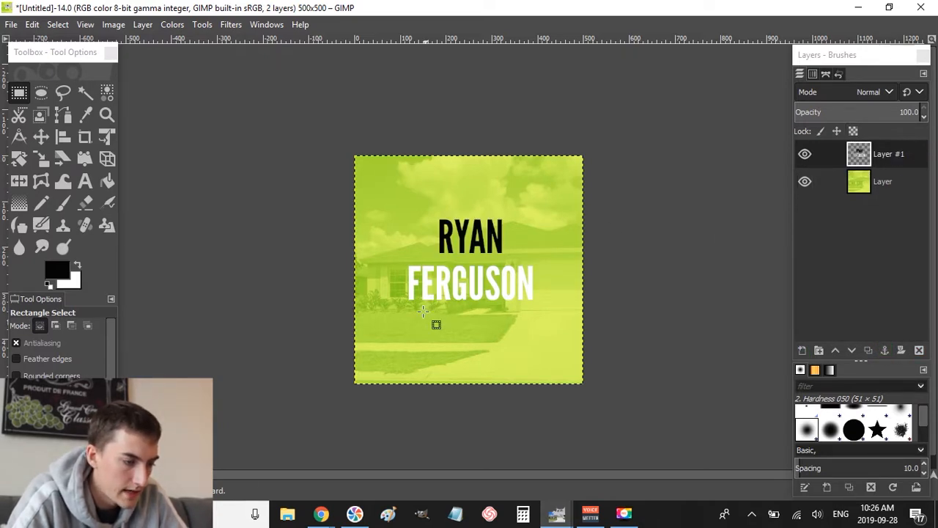
click(875, 182)
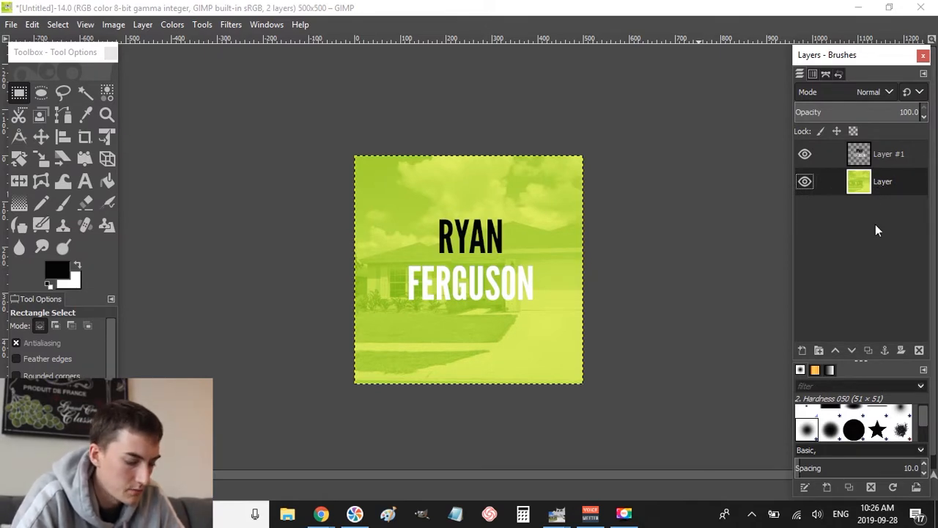
key(shift+ctrl+n)
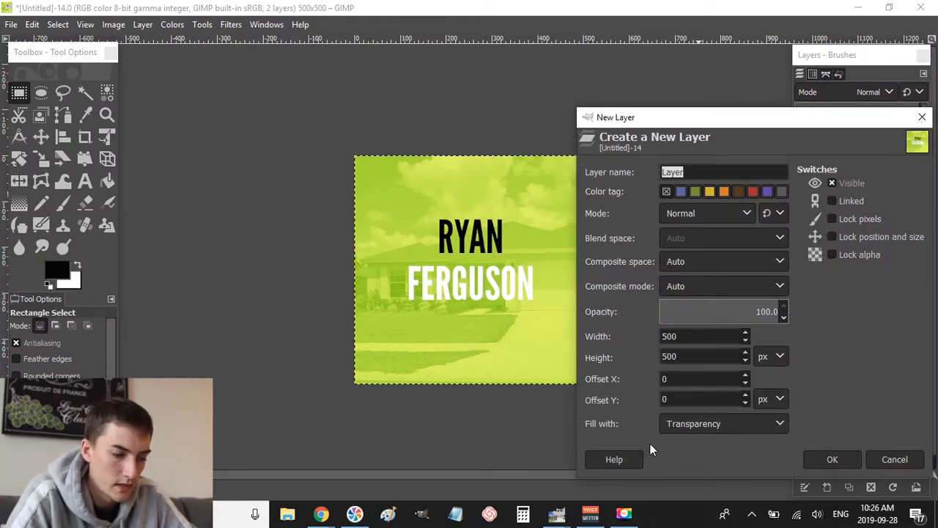
click(820, 452)
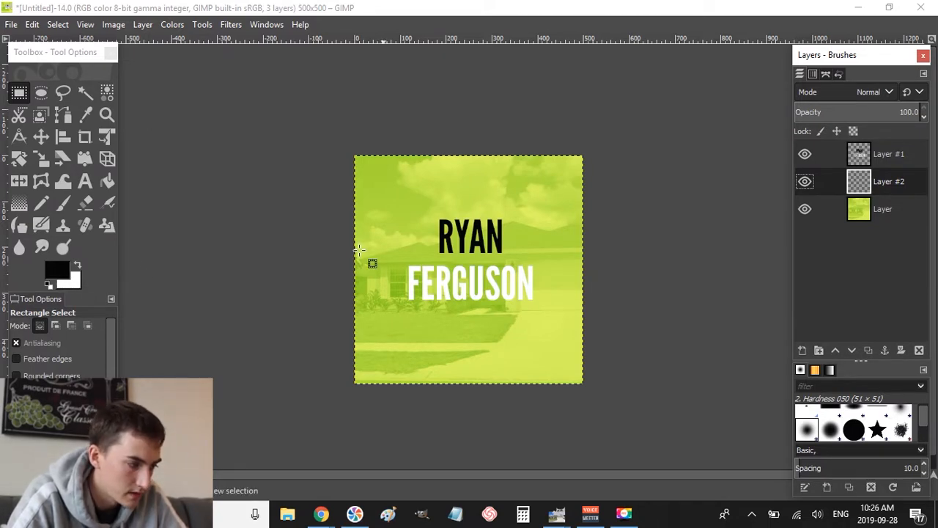
drag(400, 257, 543, 309)
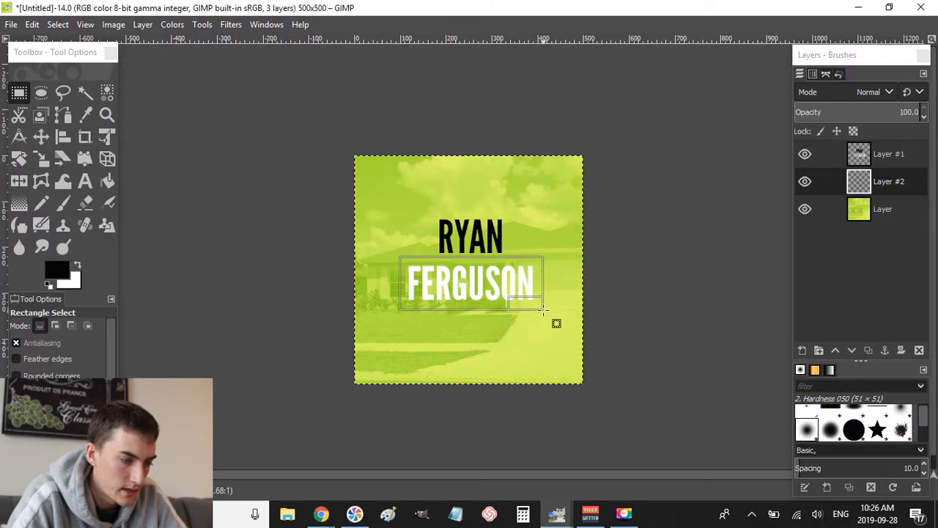
click(514, 284)
key(shift+b)
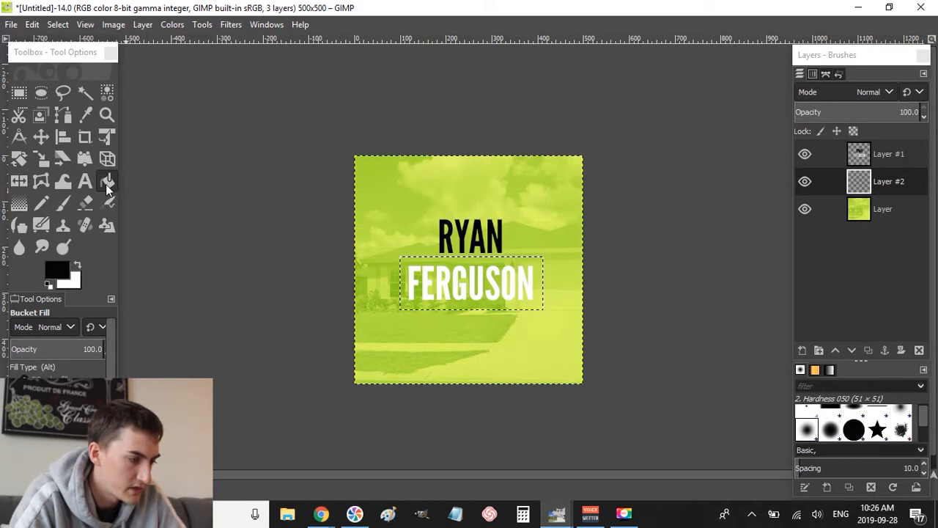
click(482, 281)
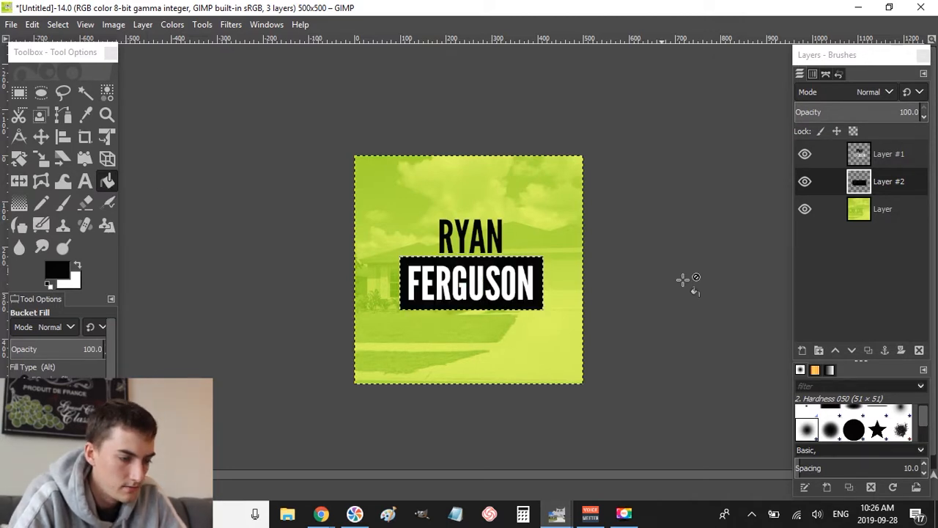
key(r)
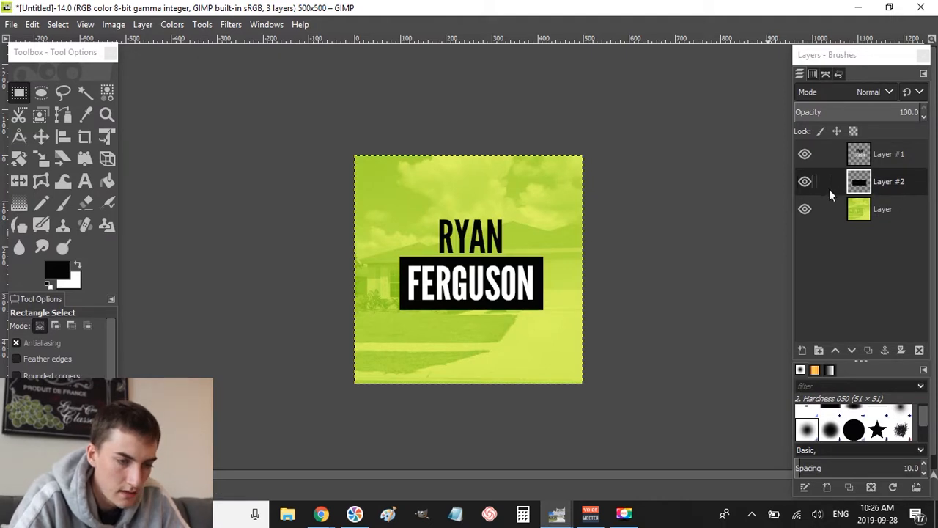
click(893, 210)
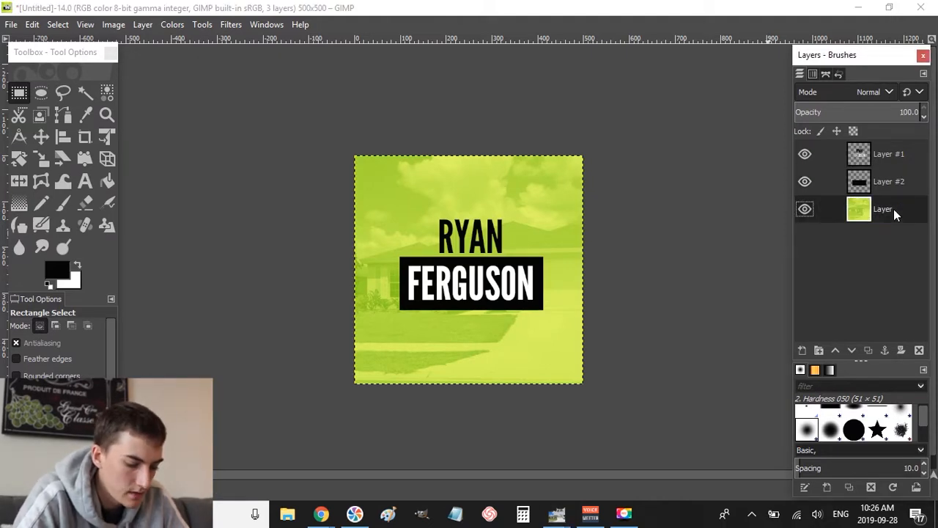
key(ctrl+shift+n)
key(Return)
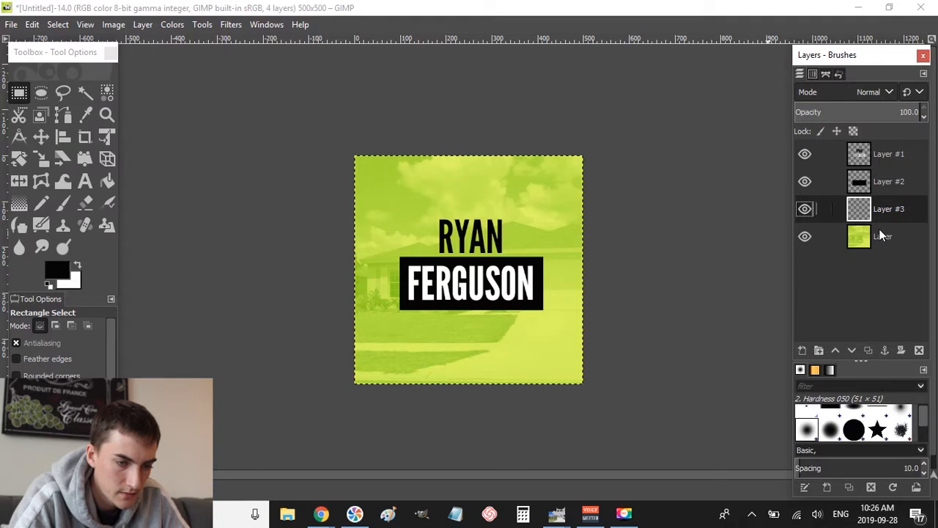
click(79, 263)
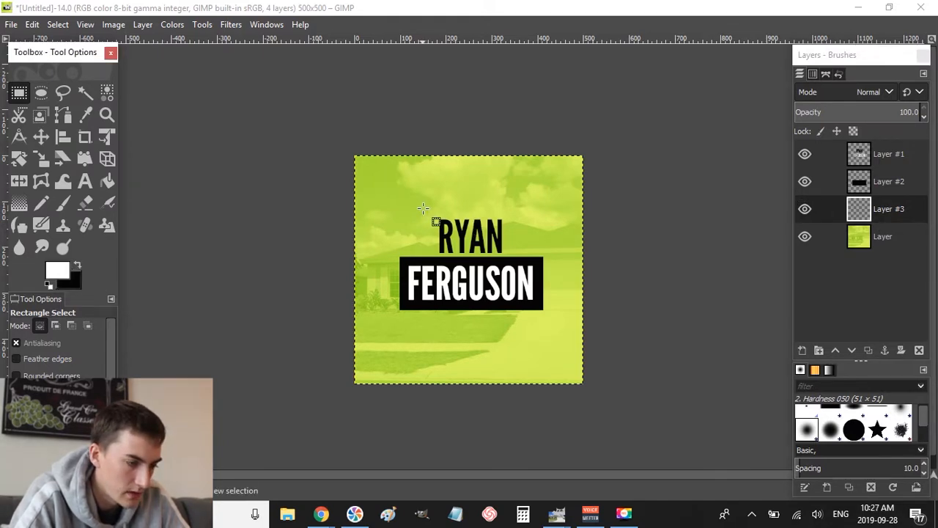
drag(423, 208, 519, 267)
key(shift+b)
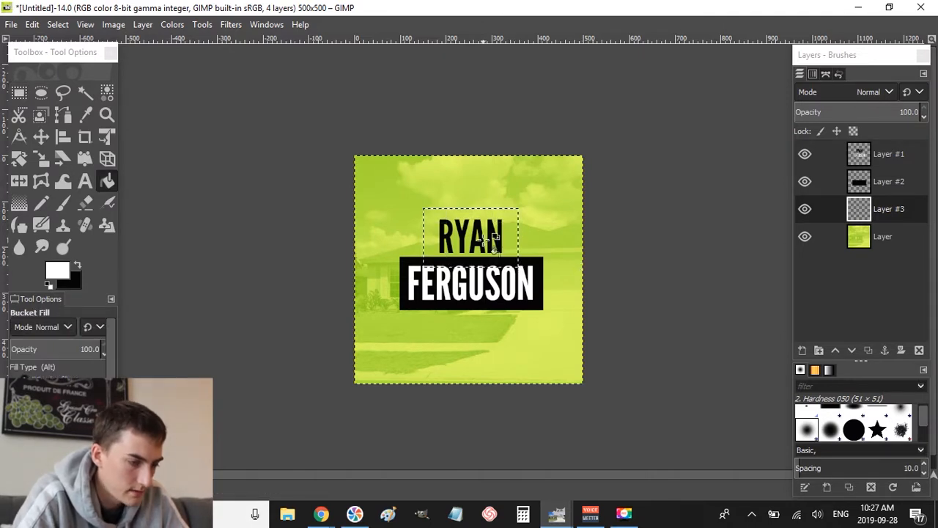
click(489, 240)
key(r)
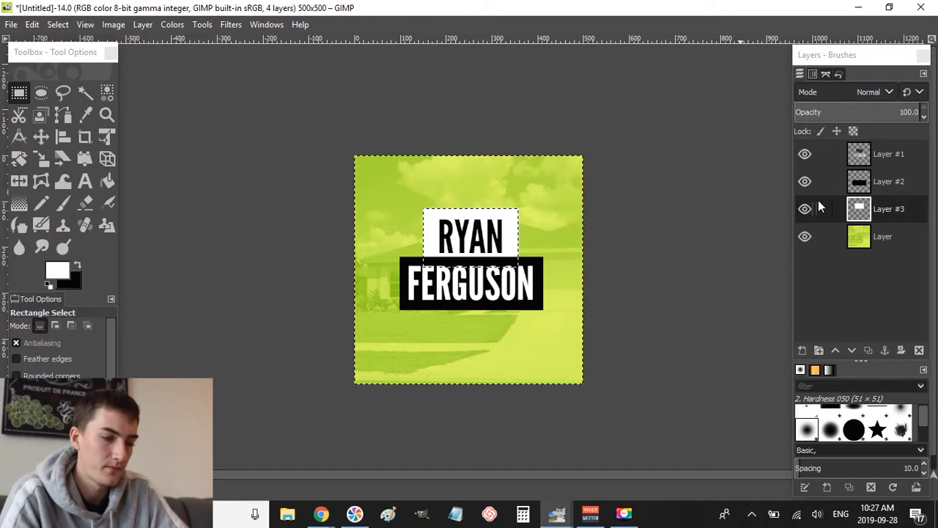
- Clear the selection around the RYAN box and make small selection drags on Layer #2
click(862, 182)
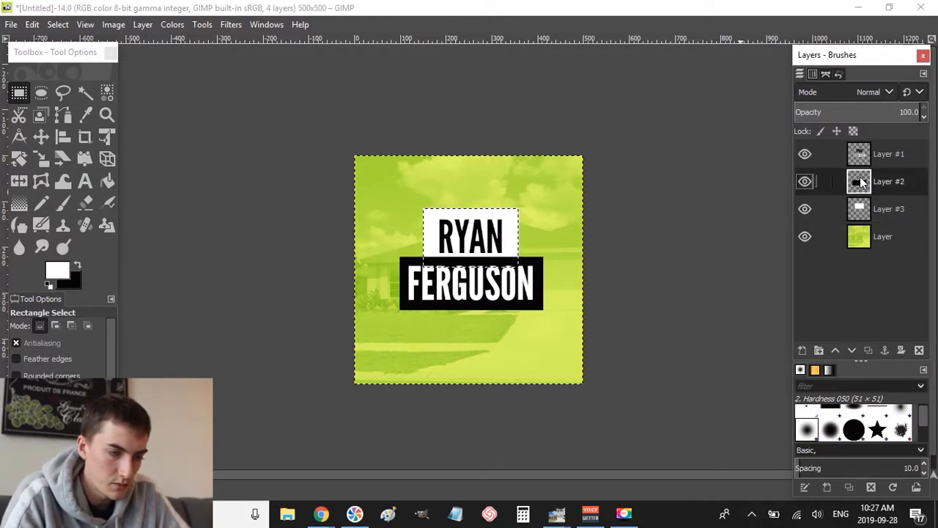
click(643, 253)
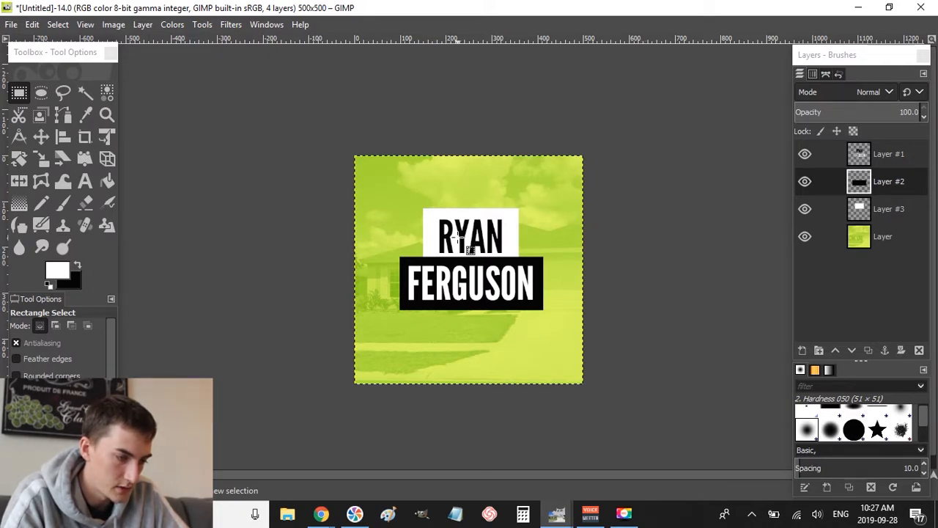
drag(457, 211, 469, 218)
drag(468, 255, 485, 268)
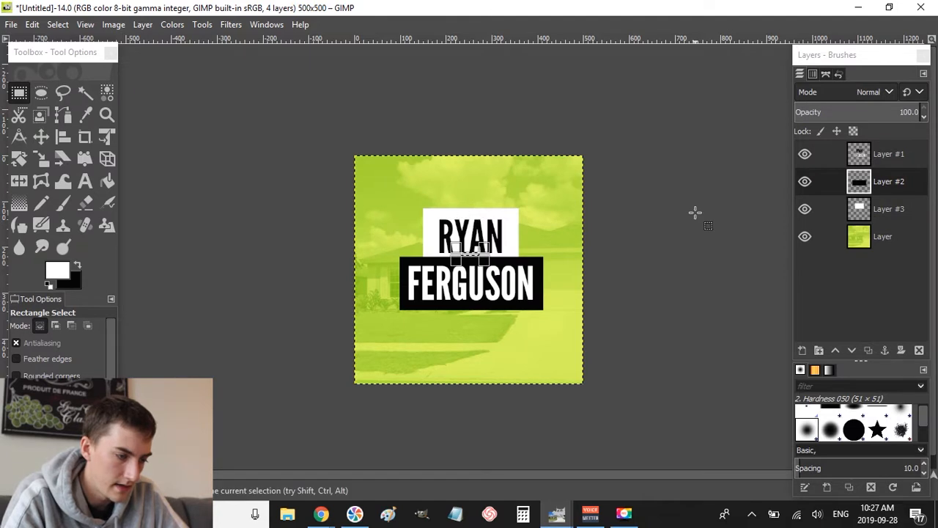
click(894, 162)
- Cut, paste and anchor the RYAN text back into Layer #1
drag(403, 188, 541, 258)
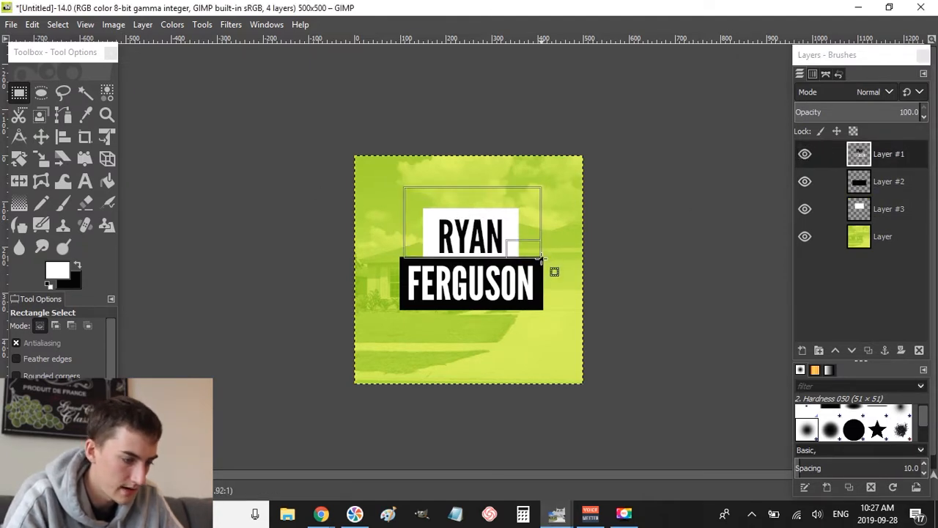
key(ctrl+x)
key(ctrl+v)
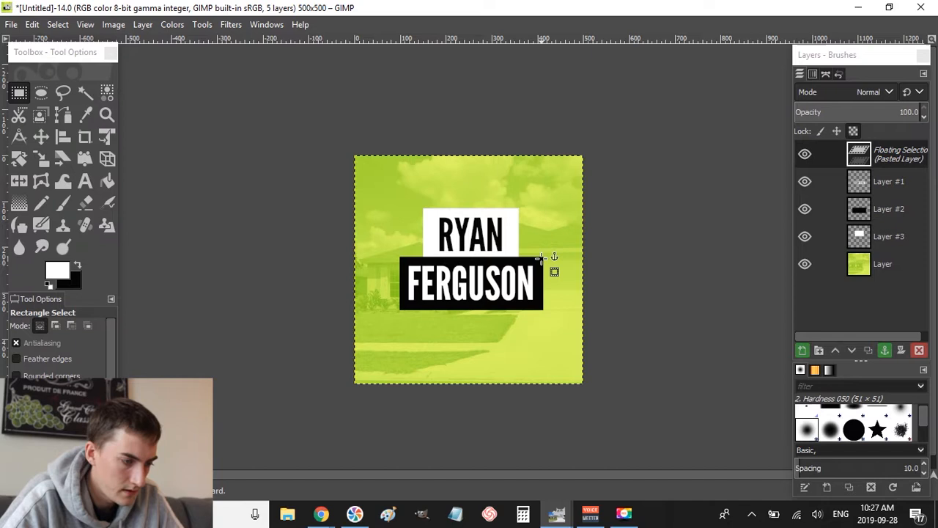
click(551, 265)
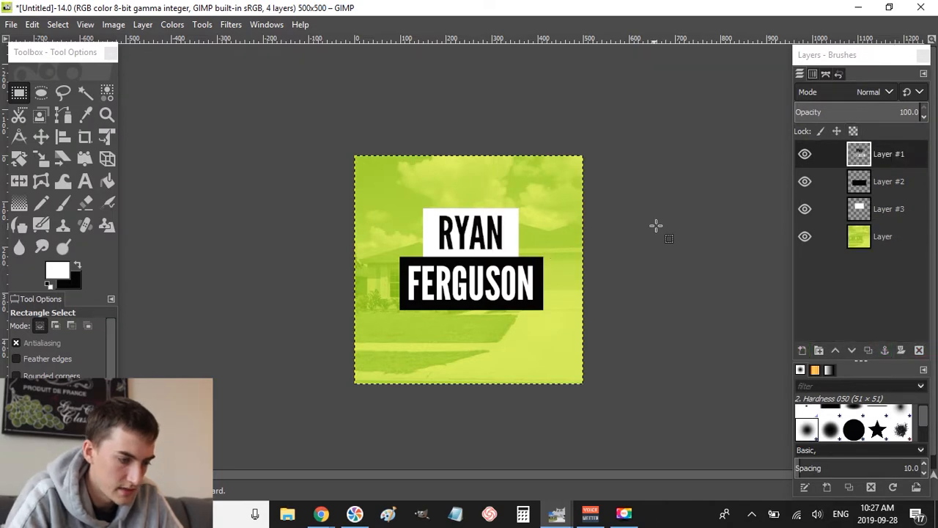
key(ctrl+v)
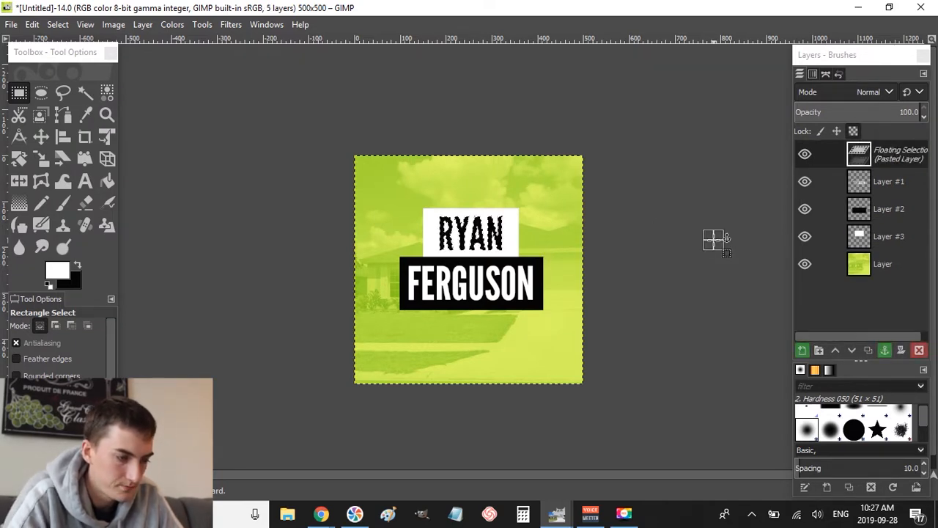
click(715, 239)
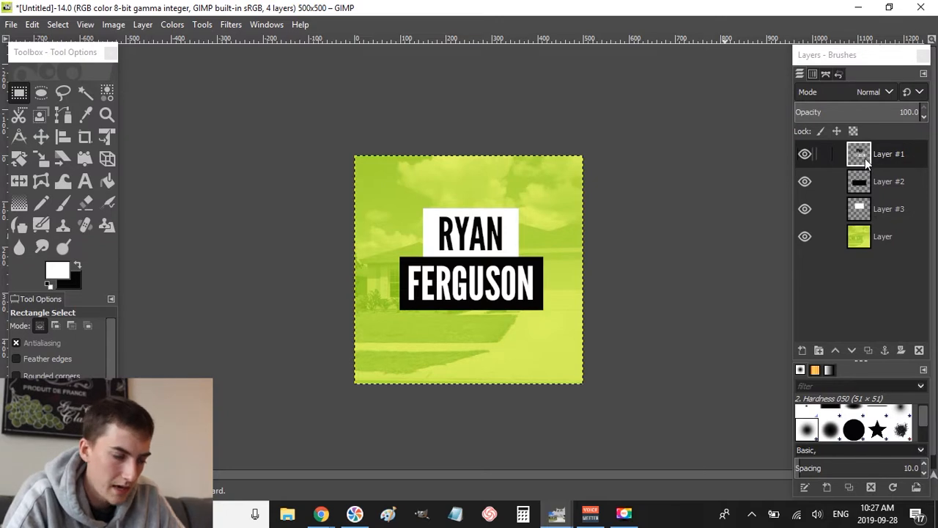
- Merge Layer #1 down into Layer #2, then Layer #2 into Layer #3
click(865, 158)
right_click(865, 159)
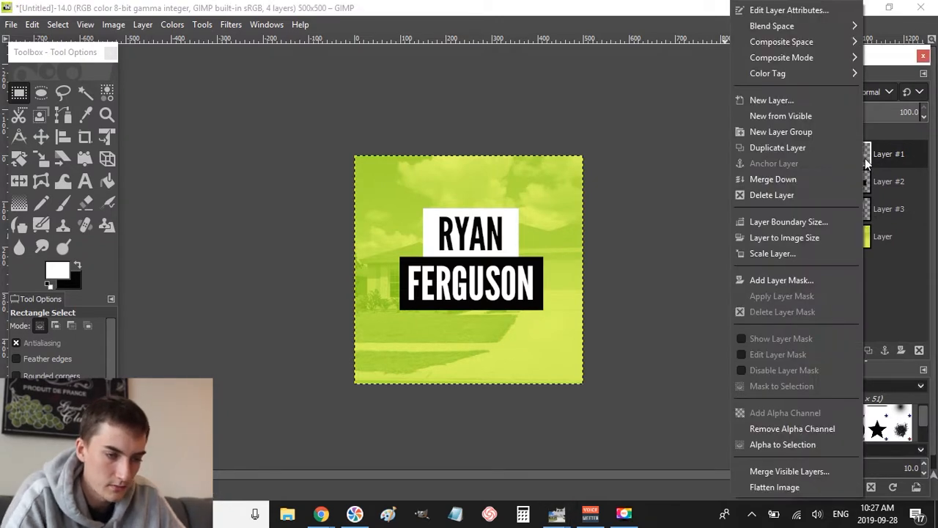
click(794, 176)
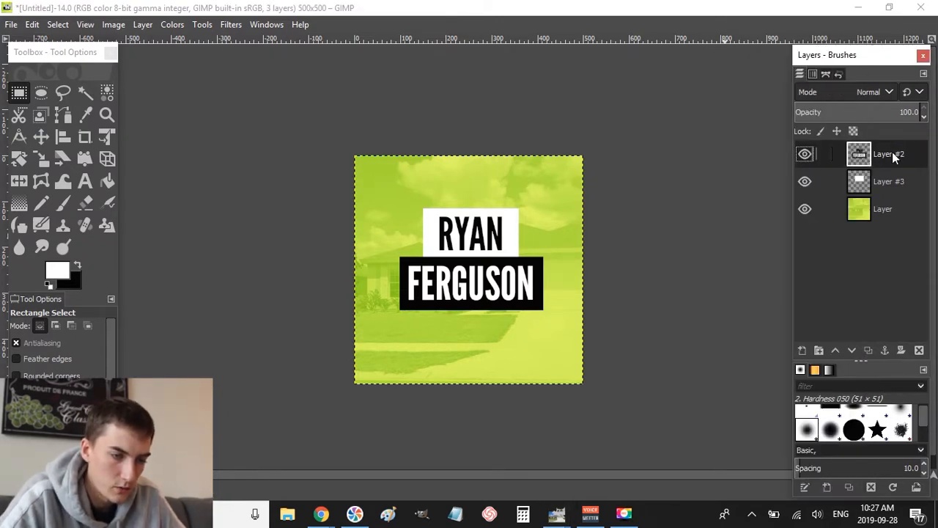
right_click(895, 157)
click(834, 178)
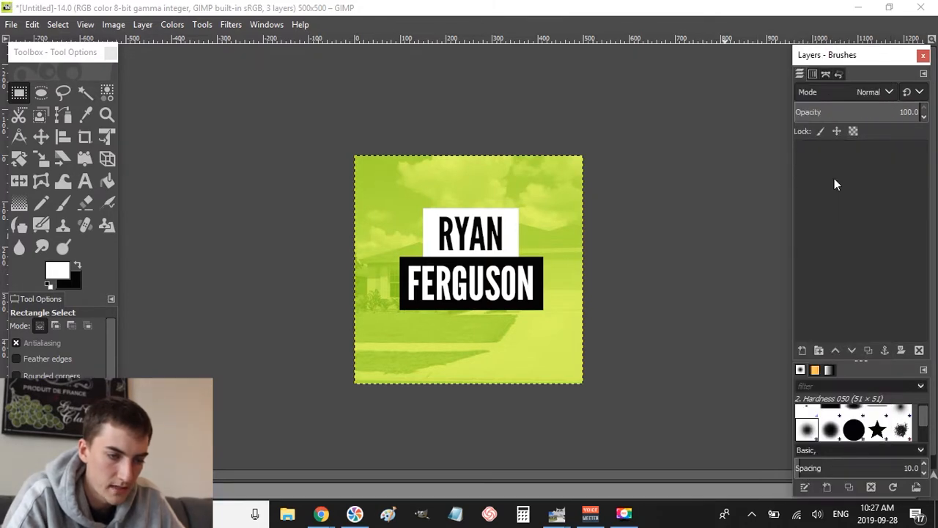
- Cut and paste the whole title block as a floating piece and nudge it slightly lower
drag(302, 184, 605, 371)
key(ctrl+x)
key(ctrl+v)
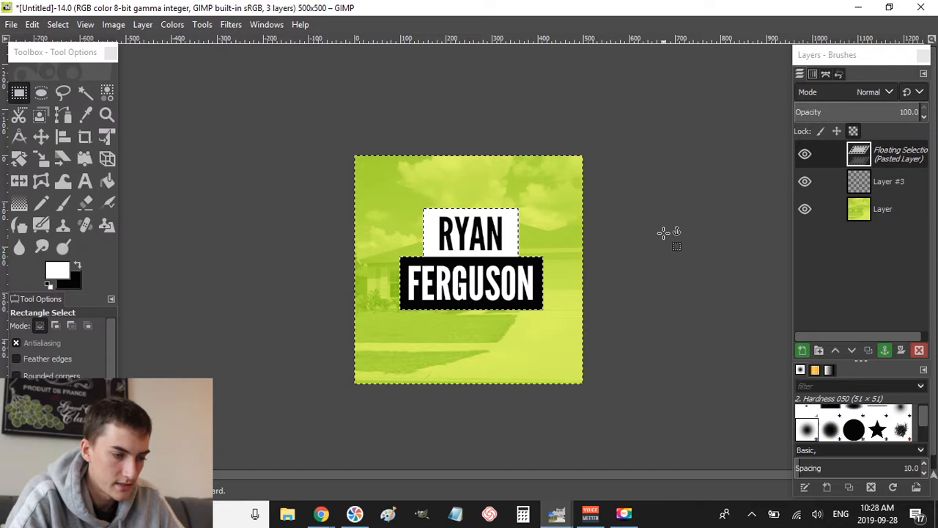
click(664, 233)
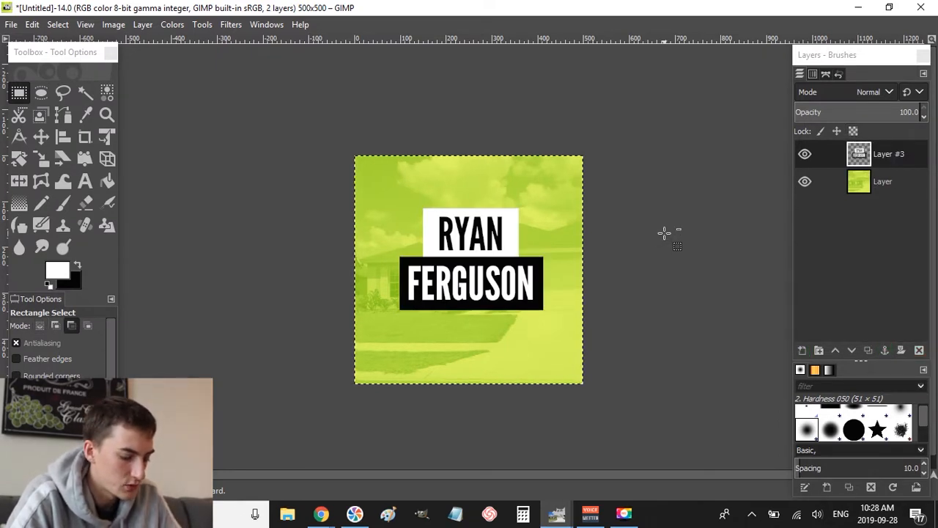
key(ctrl+x)
key(ctrl+v)
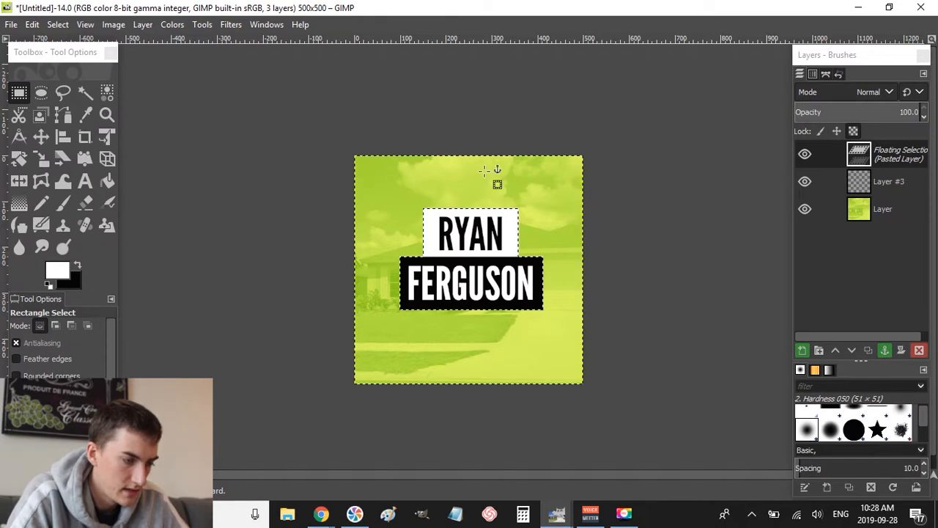
mouse_move(457, 289)
mouse_down()
mouse_move(465, 249)
mouse_move(469, 293)
mouse_move(473, 284)
mouse_up()
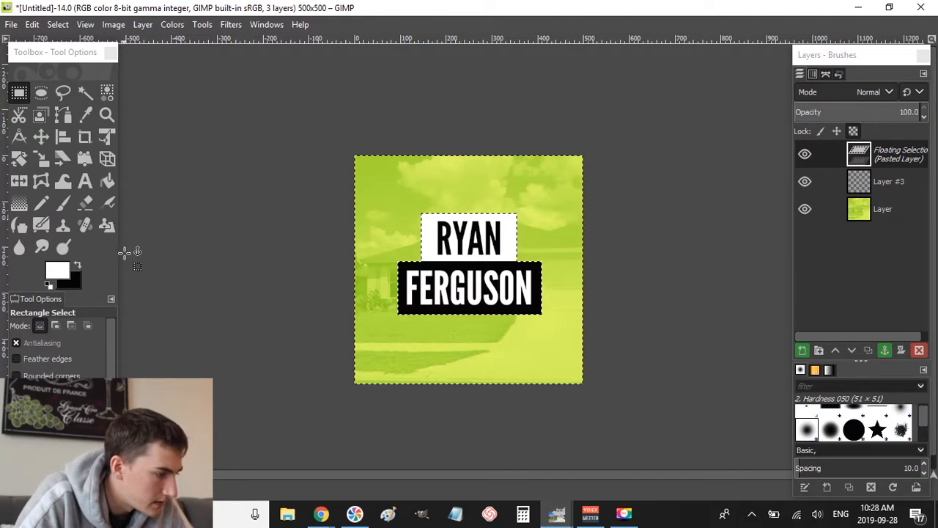
click(64, 157)
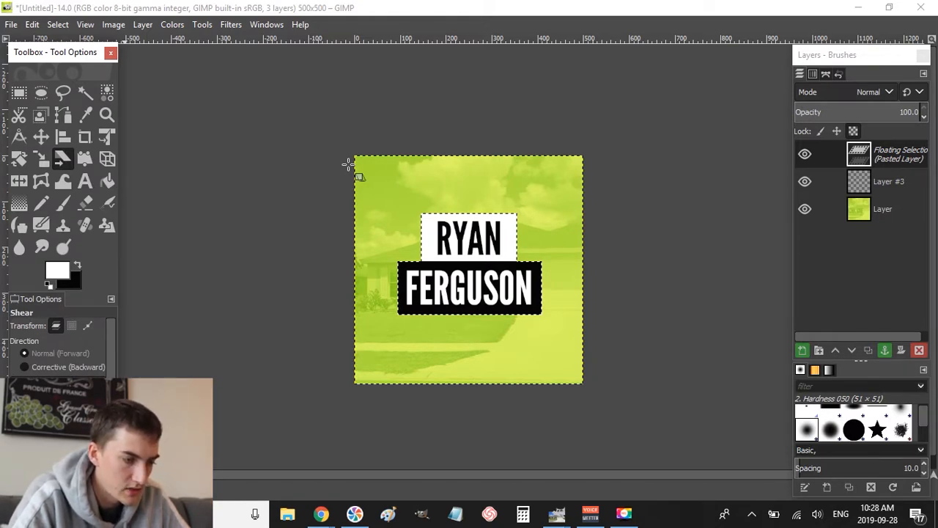
drag(348, 164, 463, 226)
key(Return)
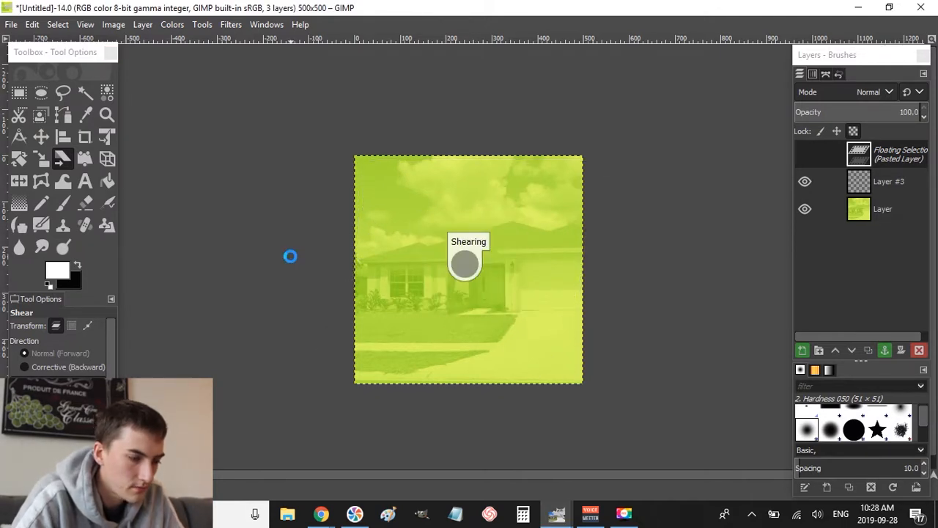
key(r)
click(650, 214)
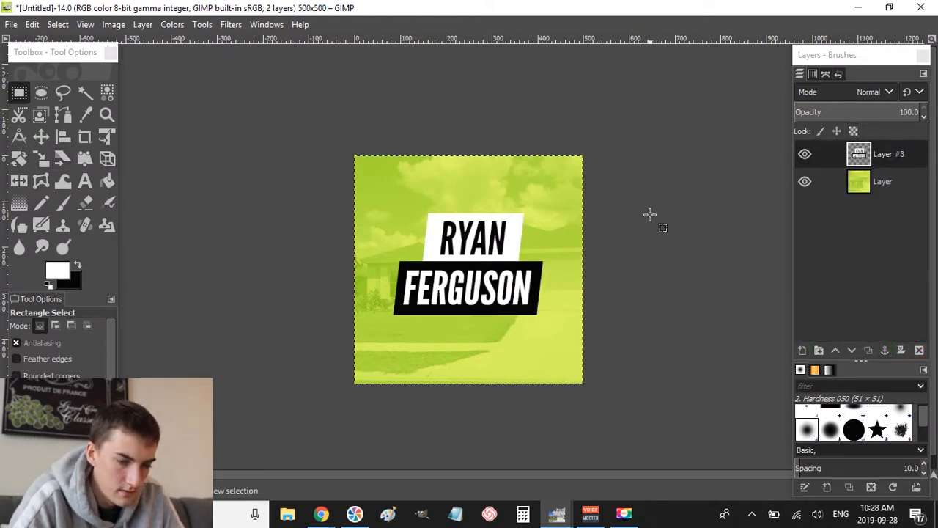
key(alt+Tab)
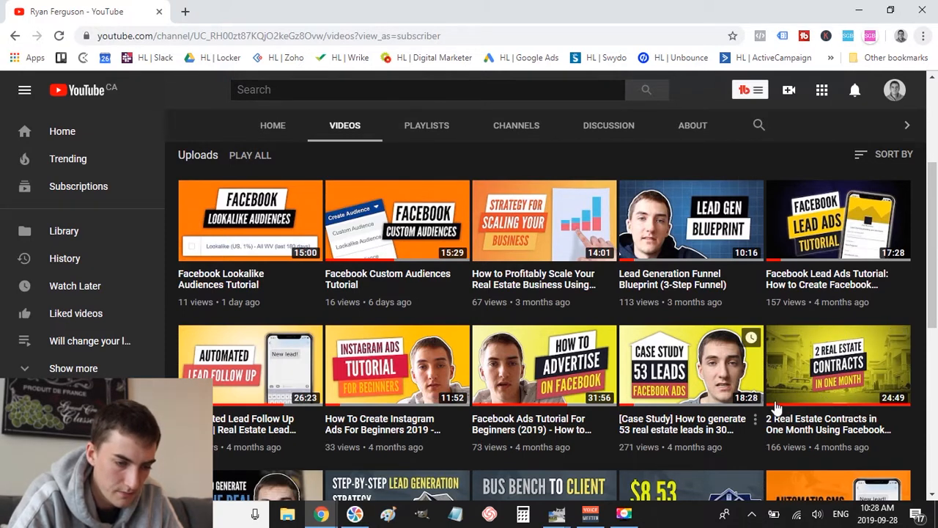
- Return from the YouTube channel to the GIMP design window
key(alt+Tab)
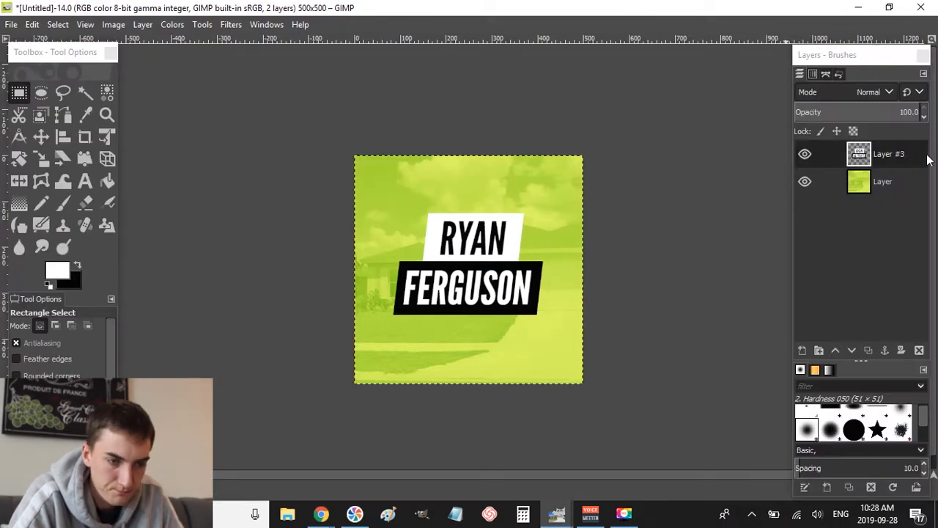
- Add a new transparent layer above the photo with black as the foreground colour
click(892, 183)
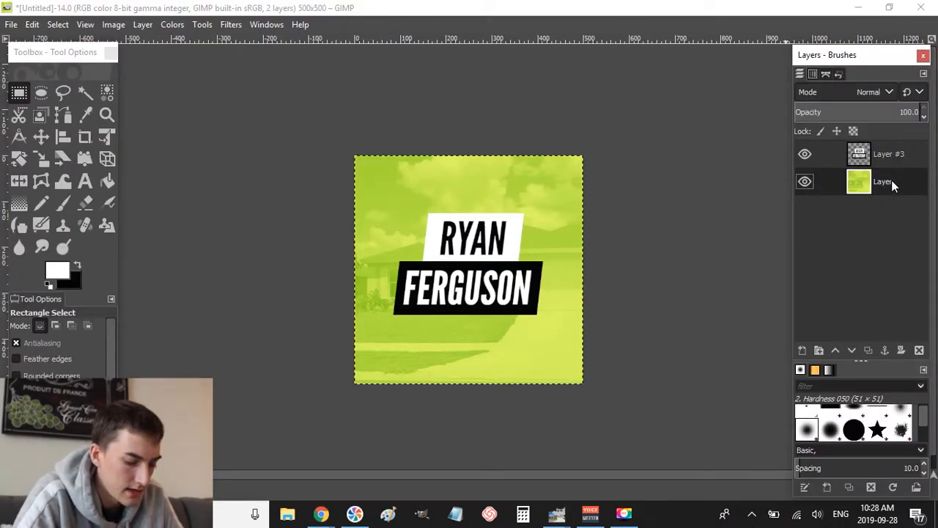
key(shift+ctrl+n)
key(Return)
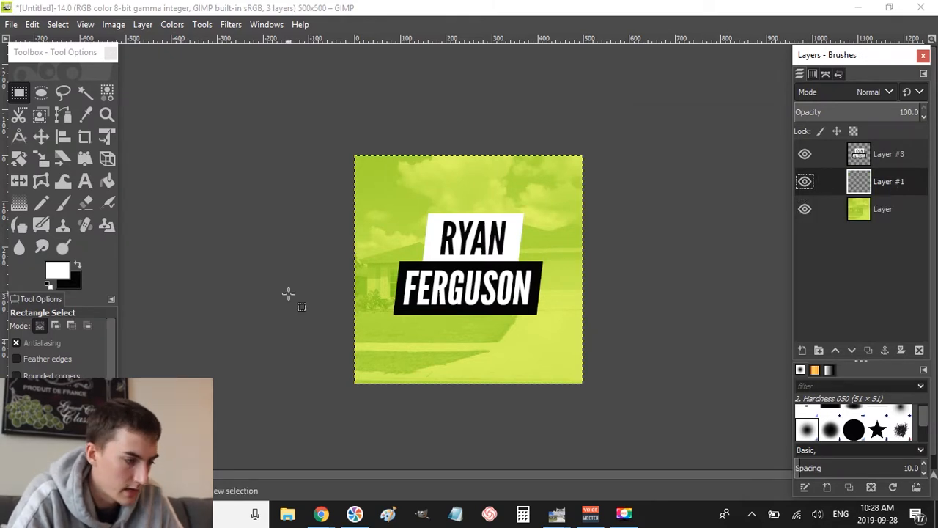
click(79, 266)
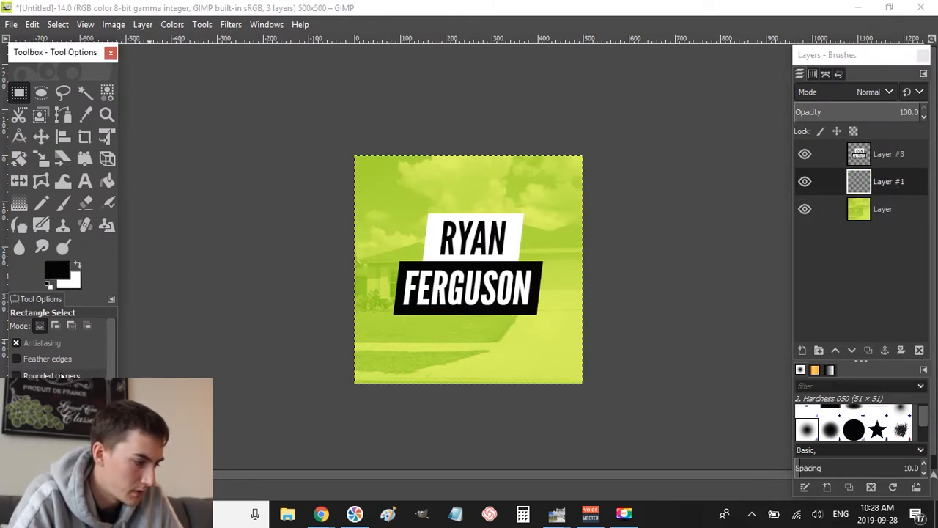
click(25, 205)
drag(385, 187, 563, 358)
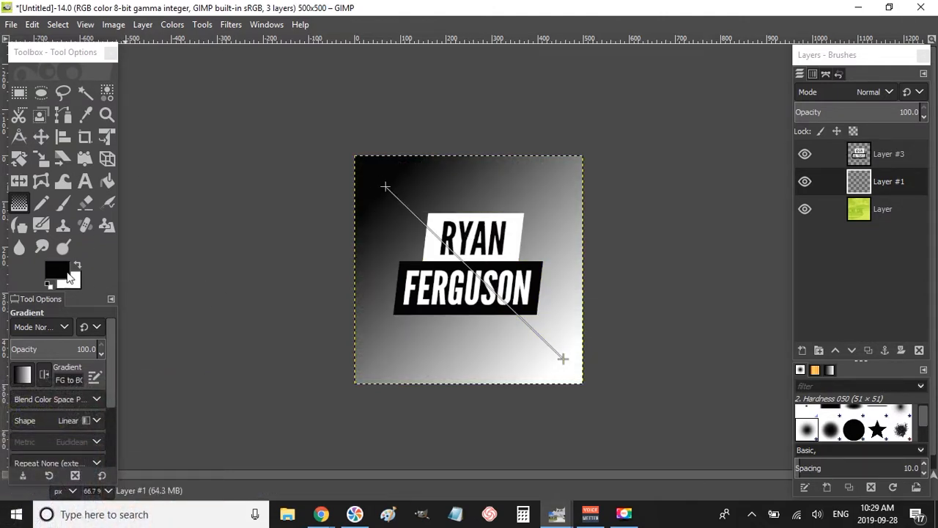
key(Escape)
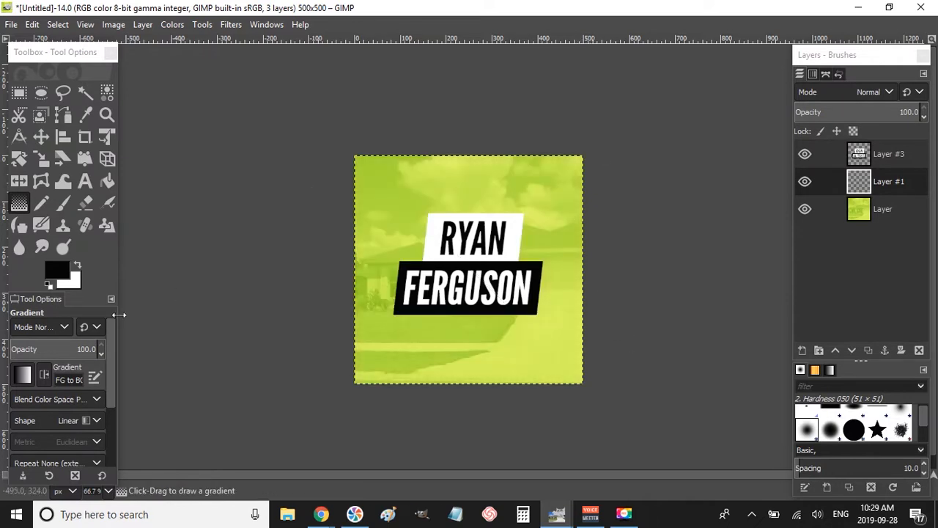
- Draw a black FG-to-Transparent gradient from the text centre toward the top-right corner
click(21, 377)
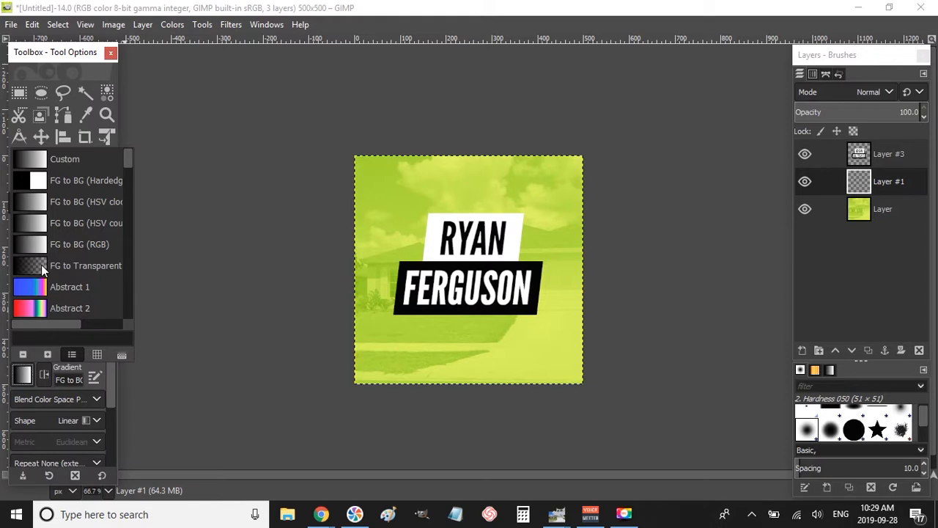
double_click(41, 265)
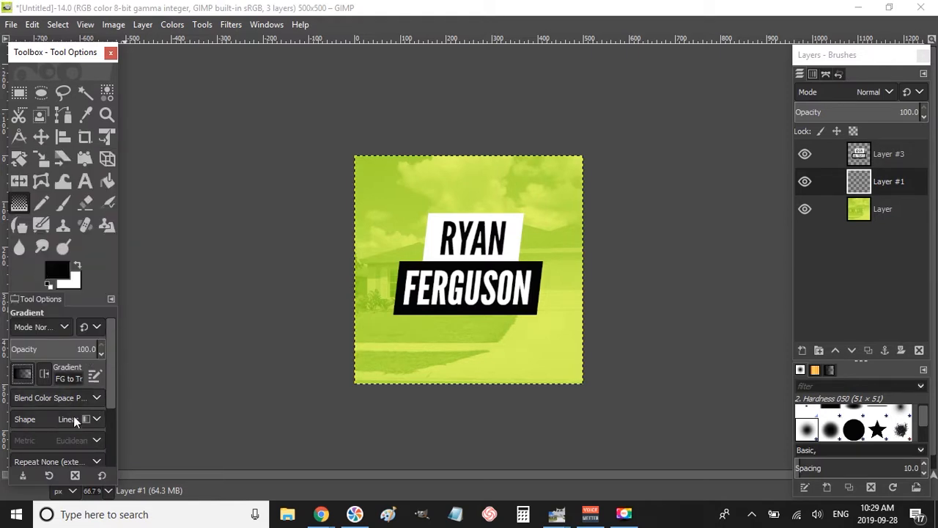
click(93, 420)
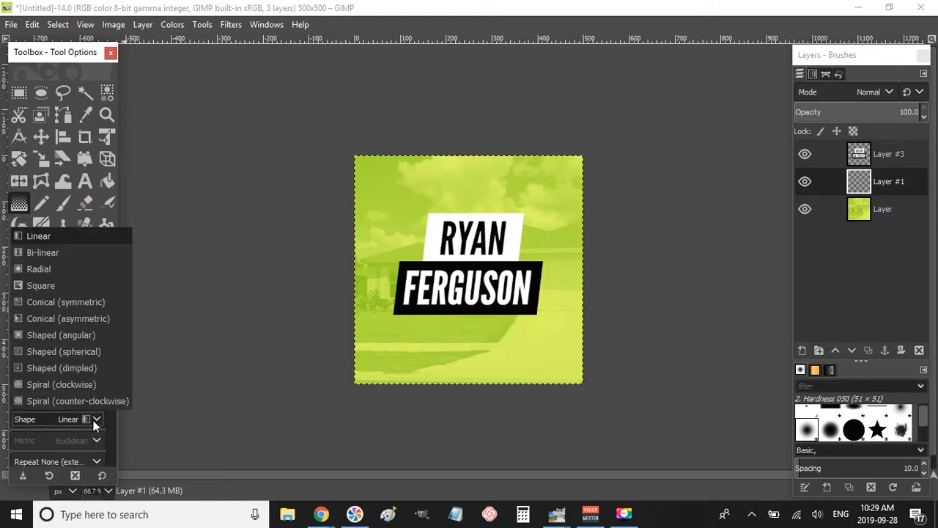
click(54, 277)
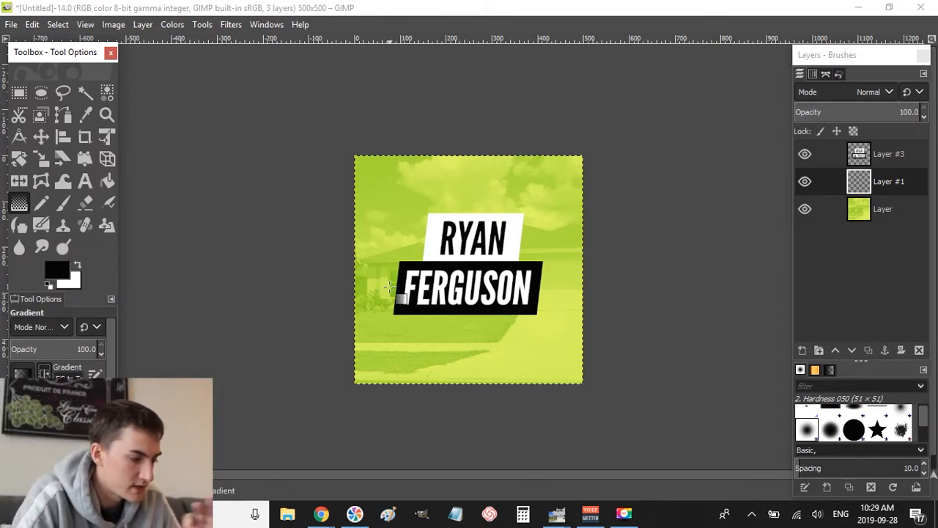
click(466, 269)
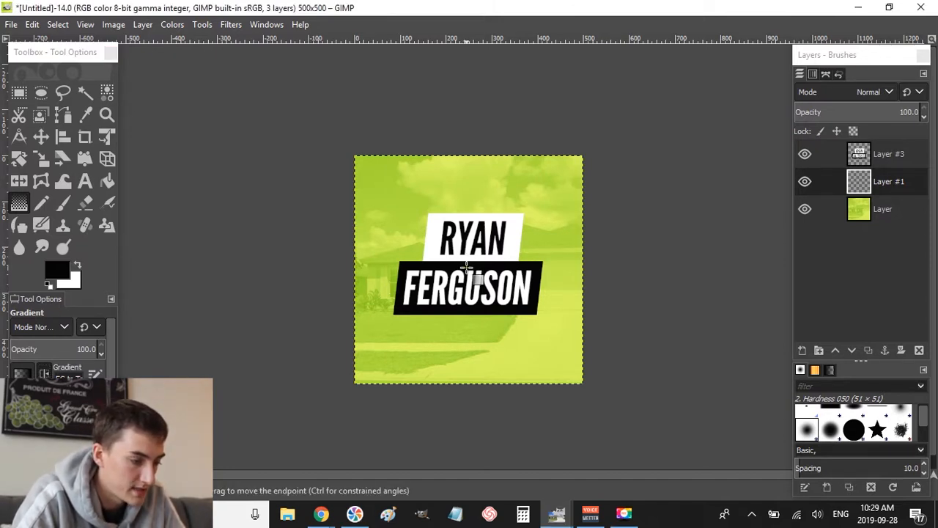
drag(467, 269, 584, 154)
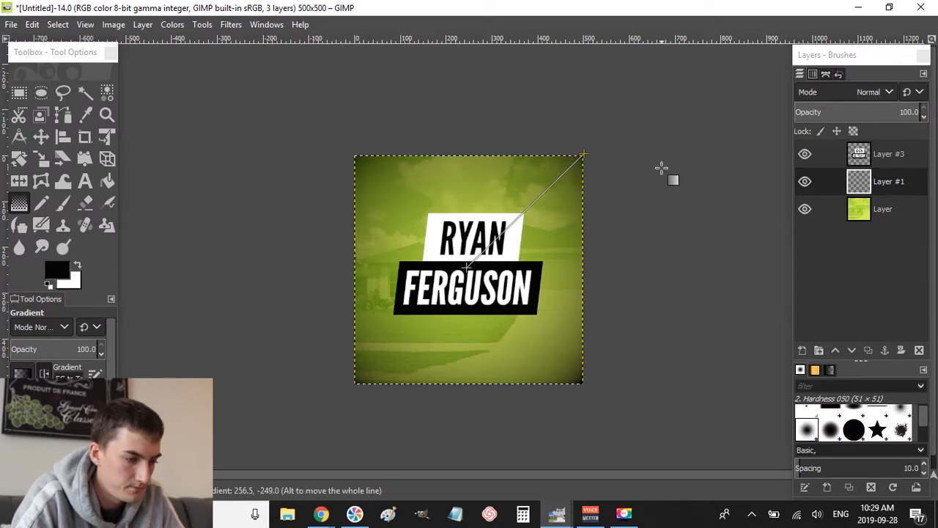
key(r)
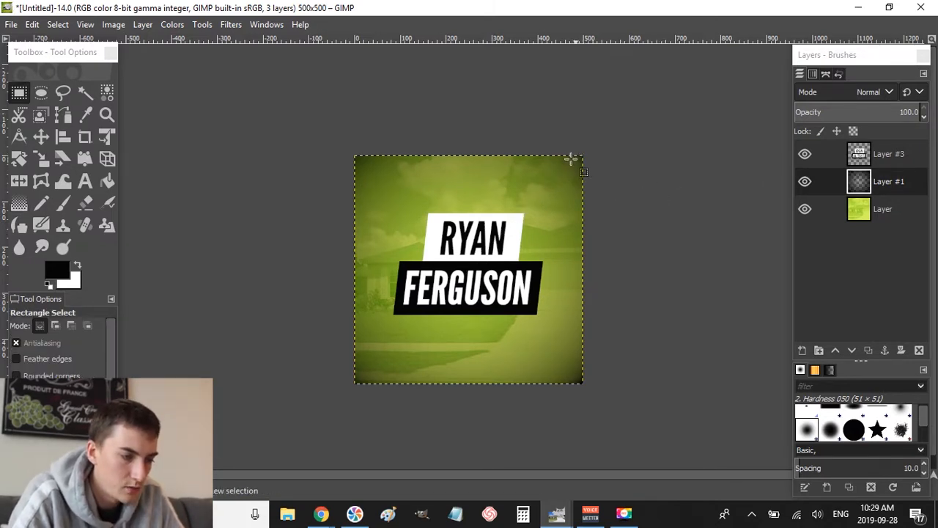
- Set the vignette layer's opacity to 80 and compare it hidden versus shown
click(882, 112)
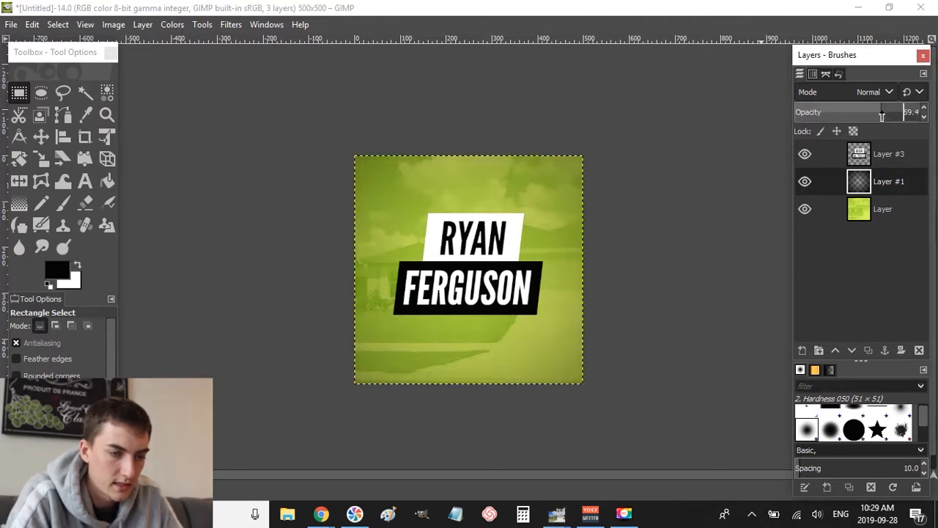
text(75)
key(Return)
key(ctrl+z)
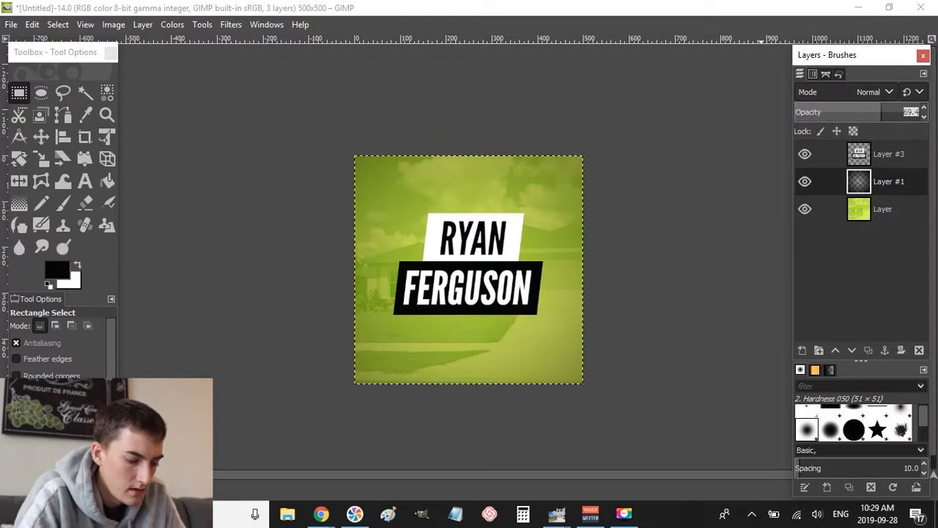
key(Return)
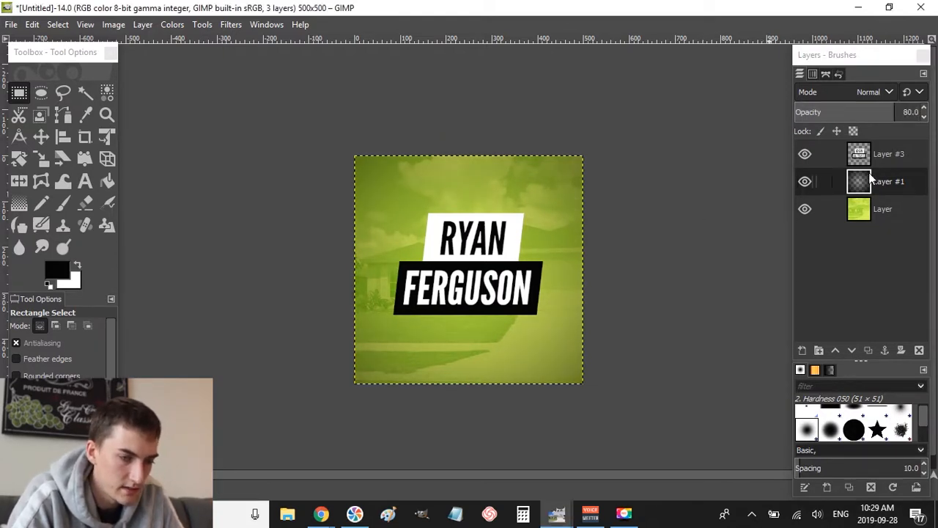
click(806, 181)
click(805, 181)
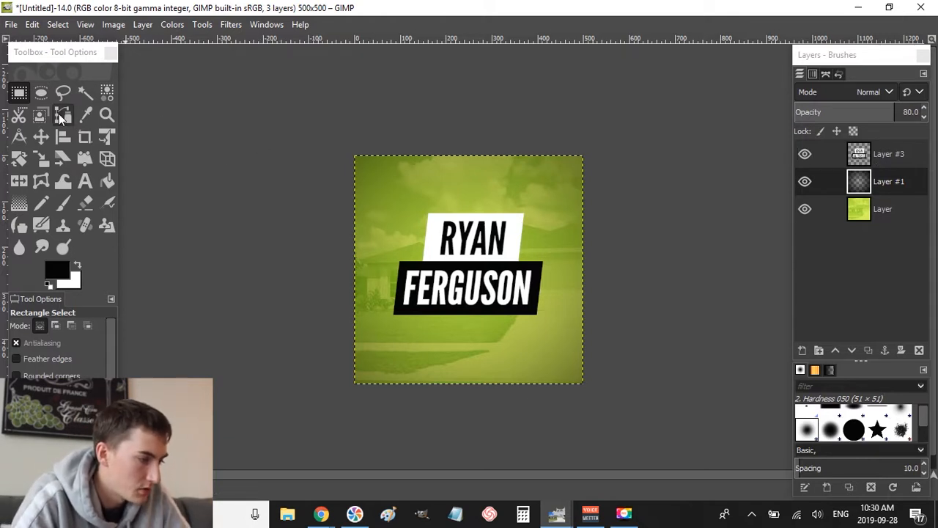
key(alt+Tab)
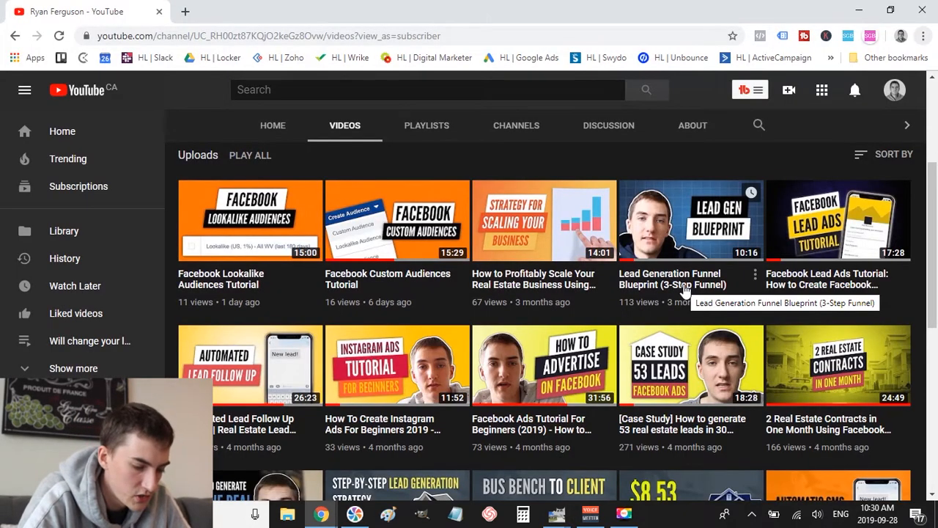
key(alt+Tab)
key(alt+Tab)
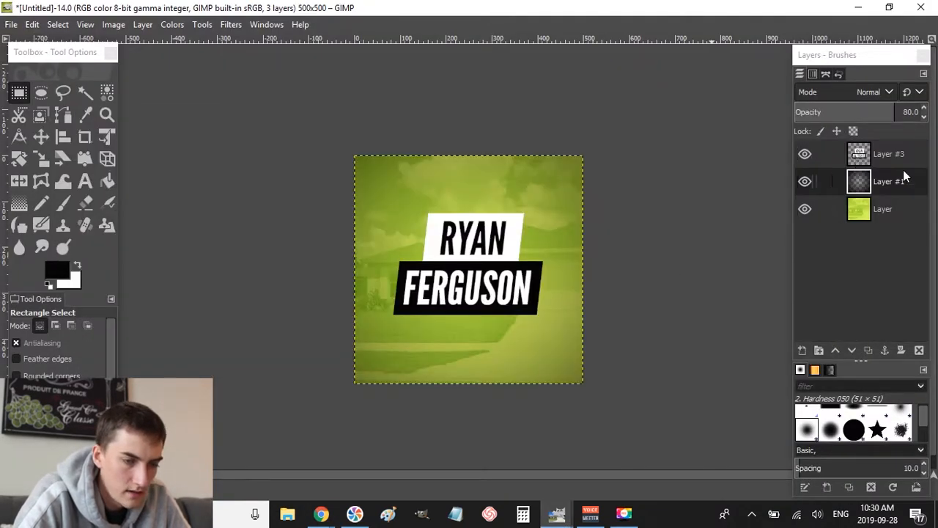
- Add a new layer above Layer #3 and paste the YouTube videos screenshot, positioned so thumbnails fill the canvas
click(894, 162)
key(shift+ctrl+n)
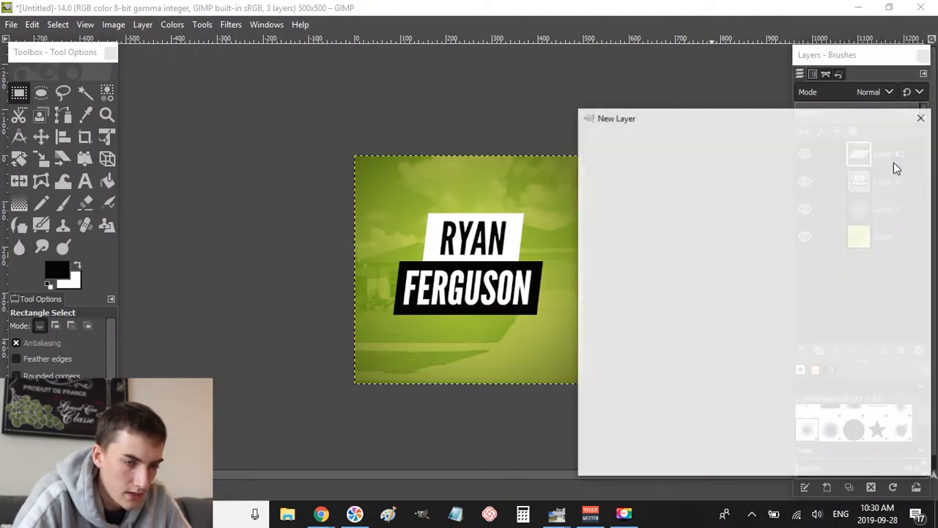
key(ctrl+v)
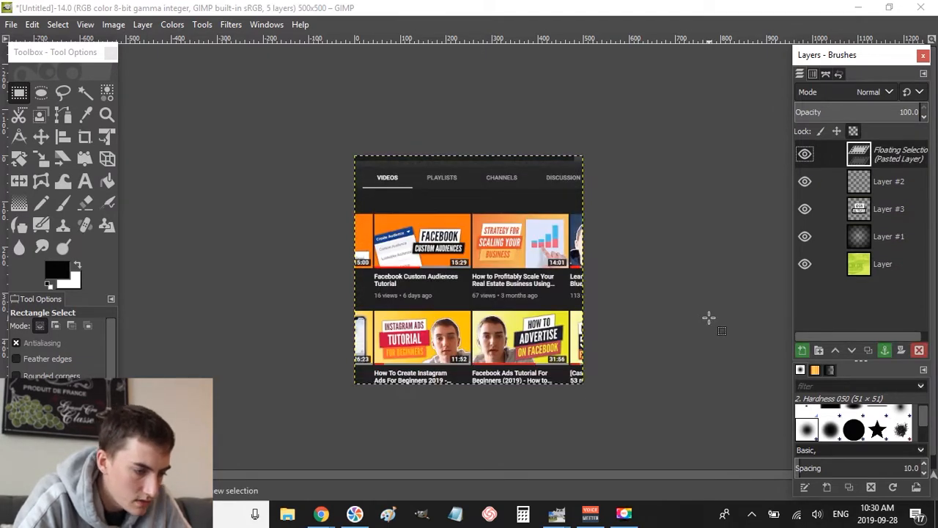
drag(483, 336, 470, 264)
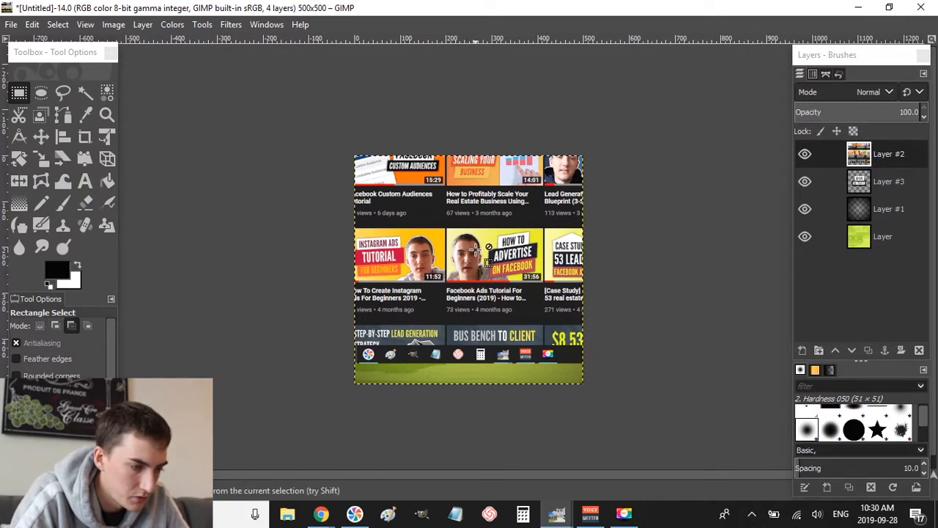
scroll(476, 250, up, 4)
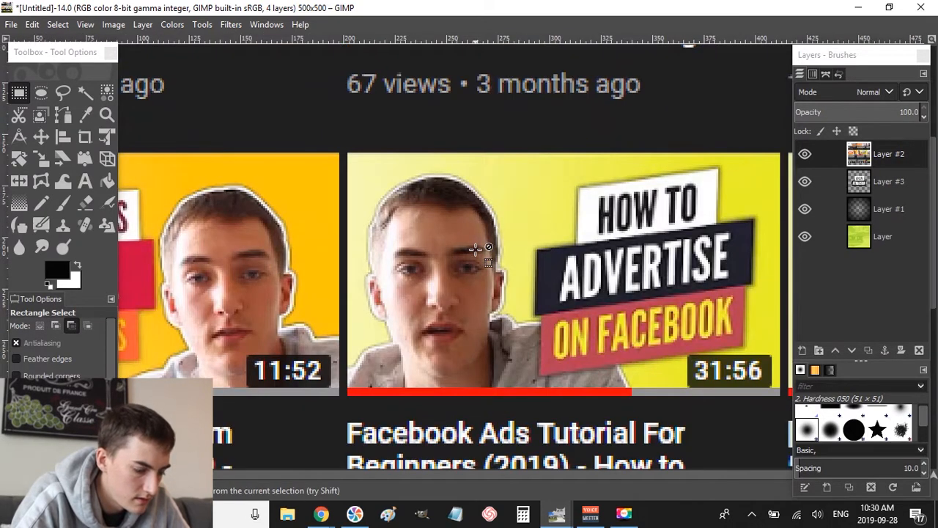
scroll(477, 250, down, 1)
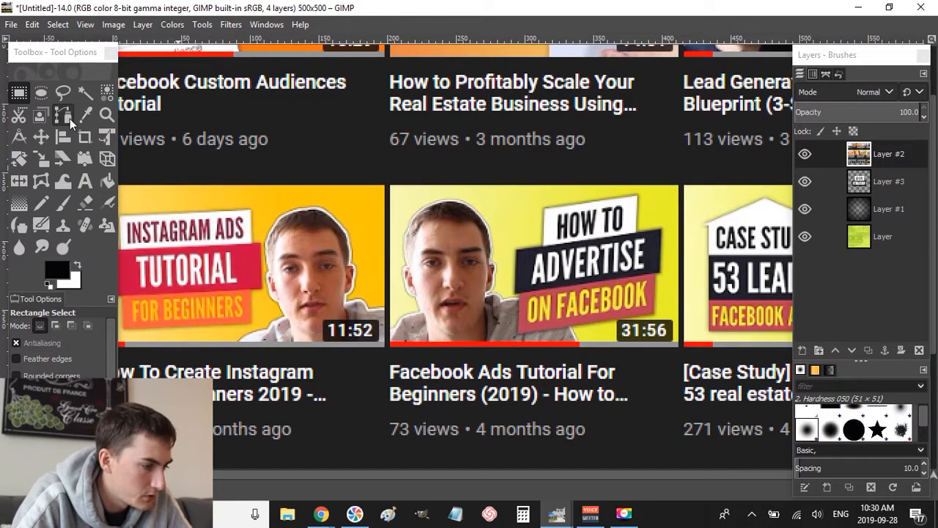
click(65, 115)
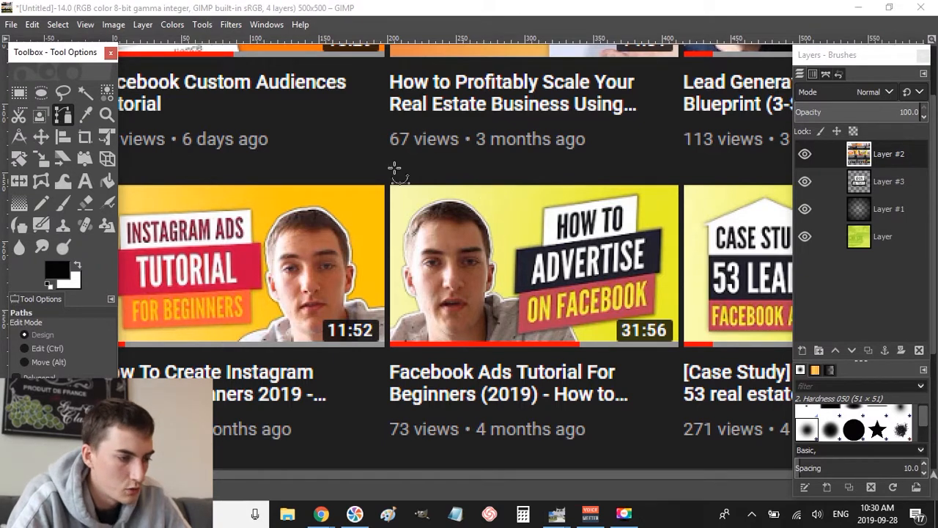
click(359, 191)
click(521, 198)
click(545, 335)
click(330, 338)
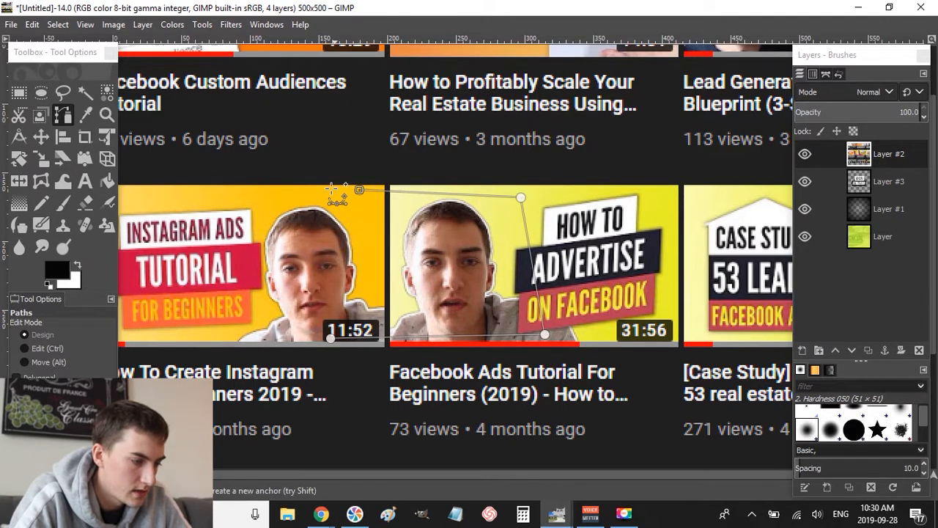
click(327, 188)
click(724, 152)
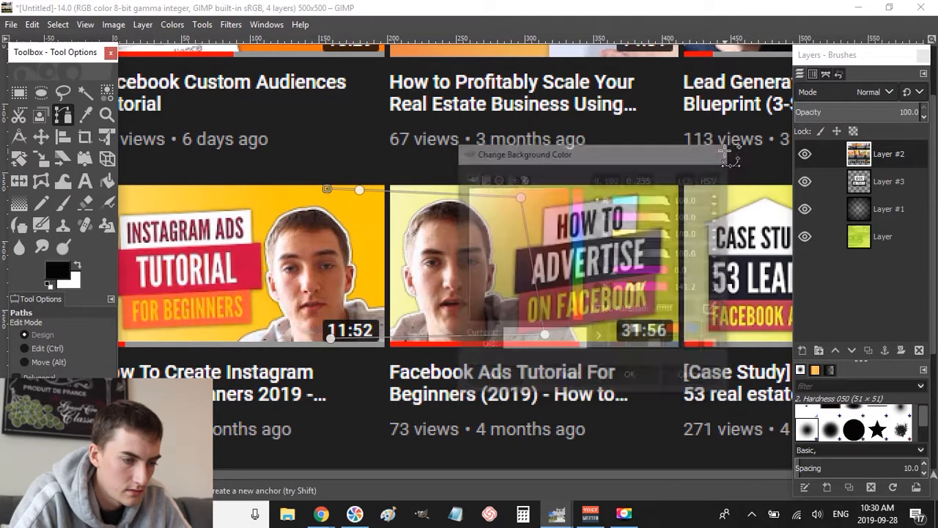
click(276, 261)
click(250, 384)
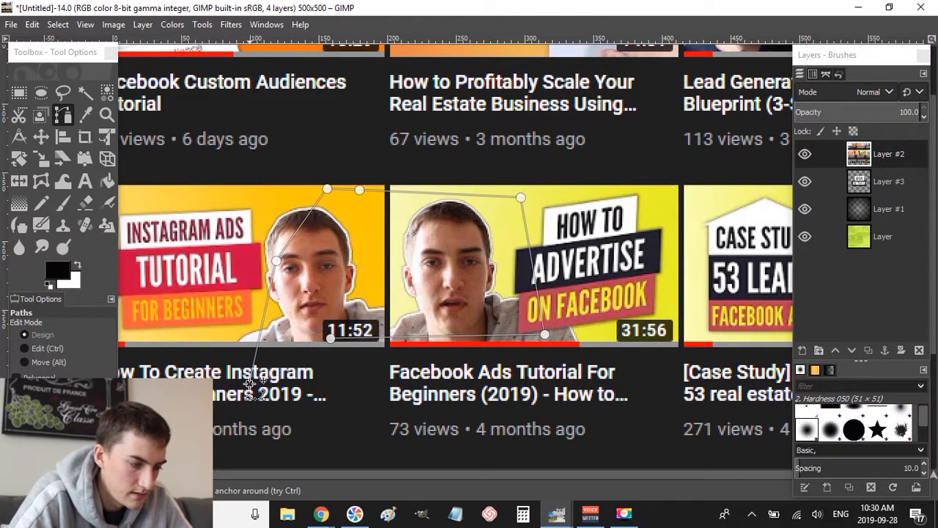
key(Return)
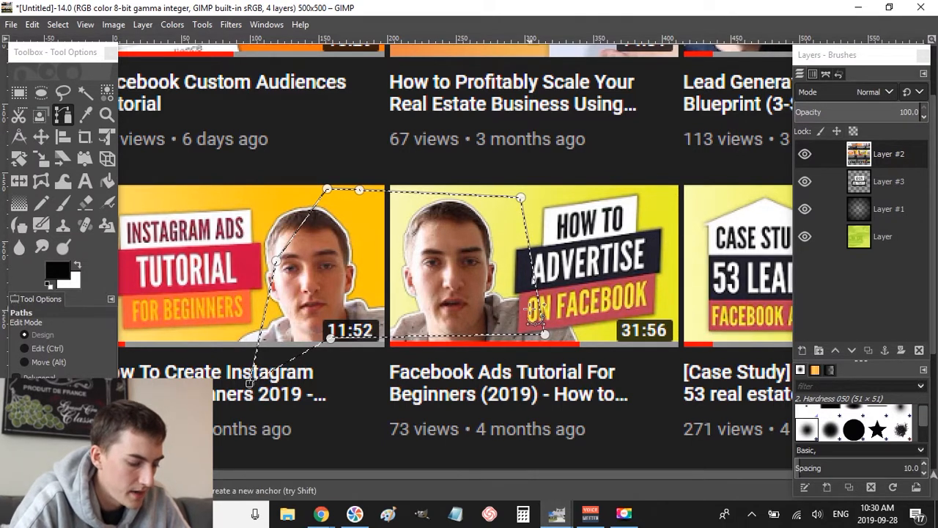
key(ctrl+v)
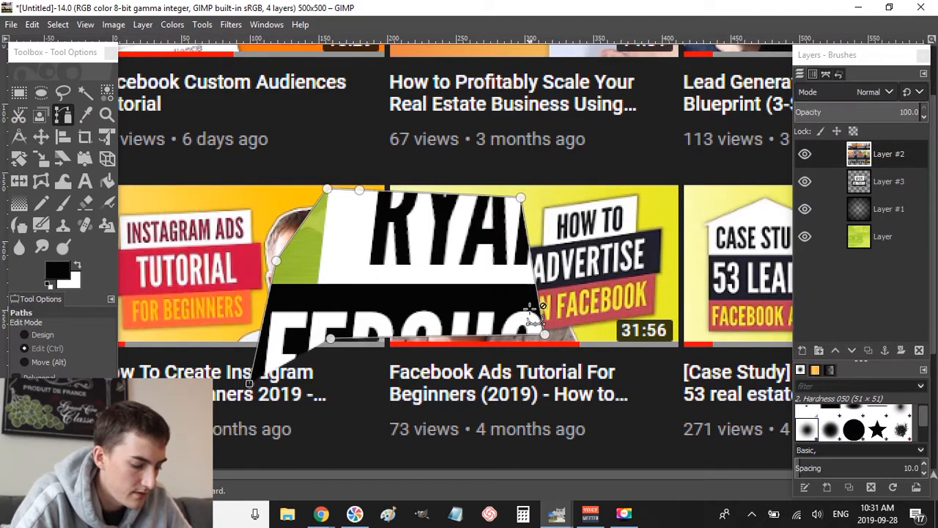
key(ctrl+z)
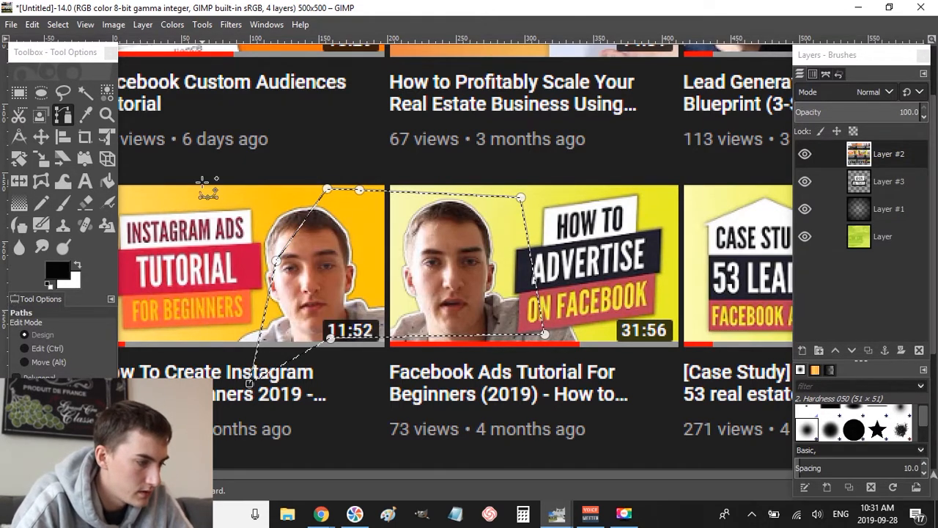
click(20, 93)
click(329, 132)
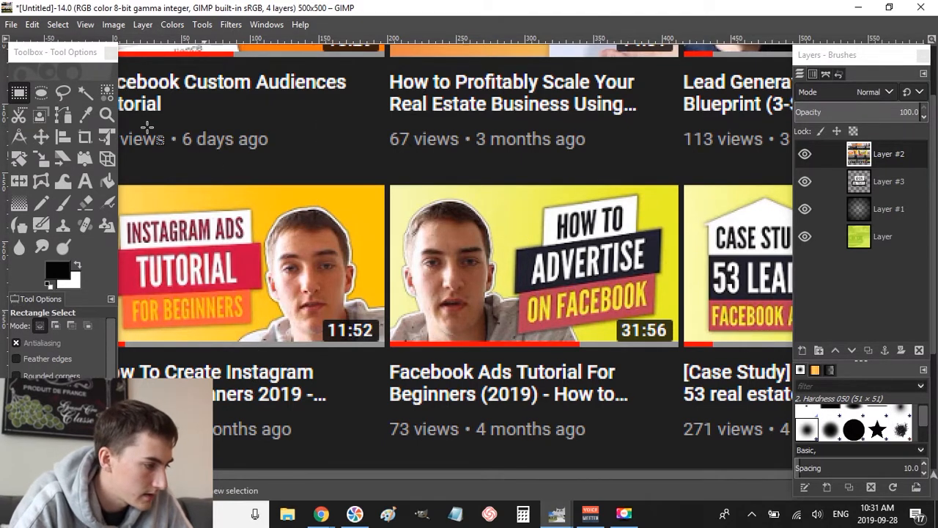
click(71, 116)
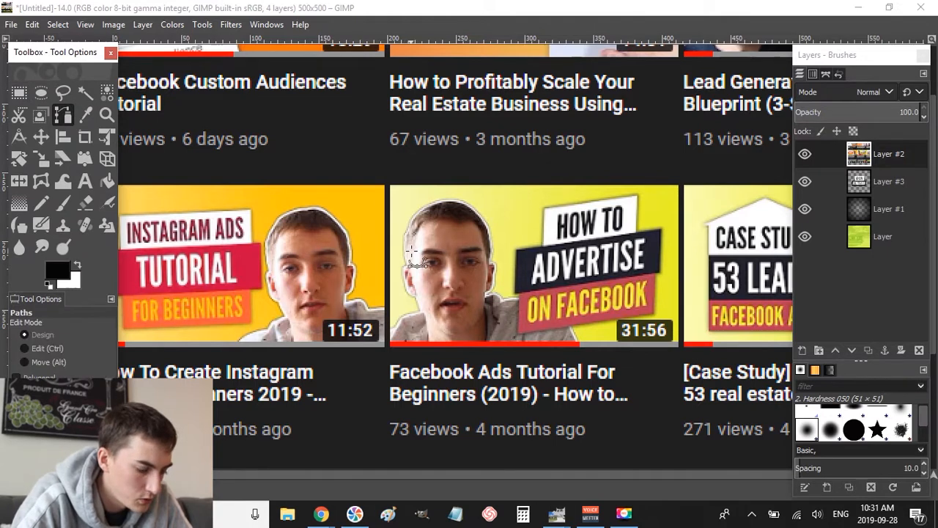
- Trace the path from beside the face over the top of the head and down the right cheek
scroll(444, 239, up, 4)
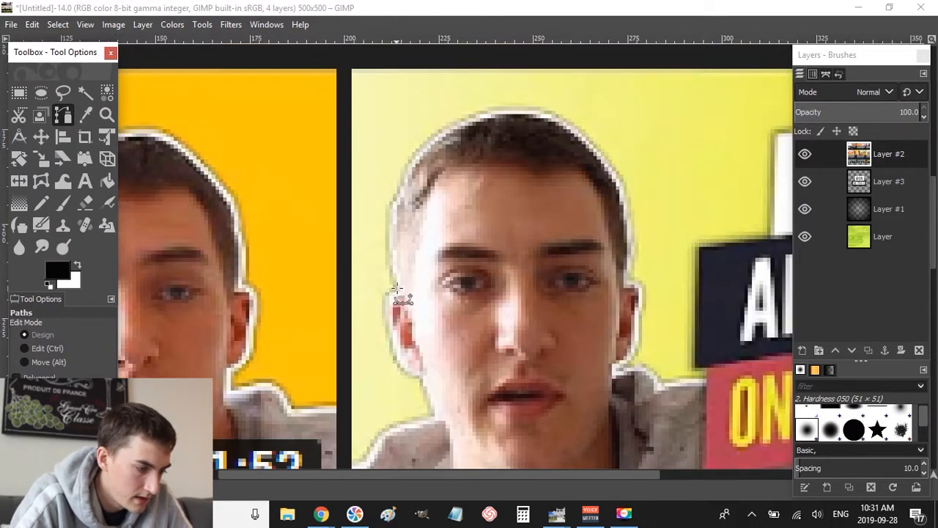
click(396, 288)
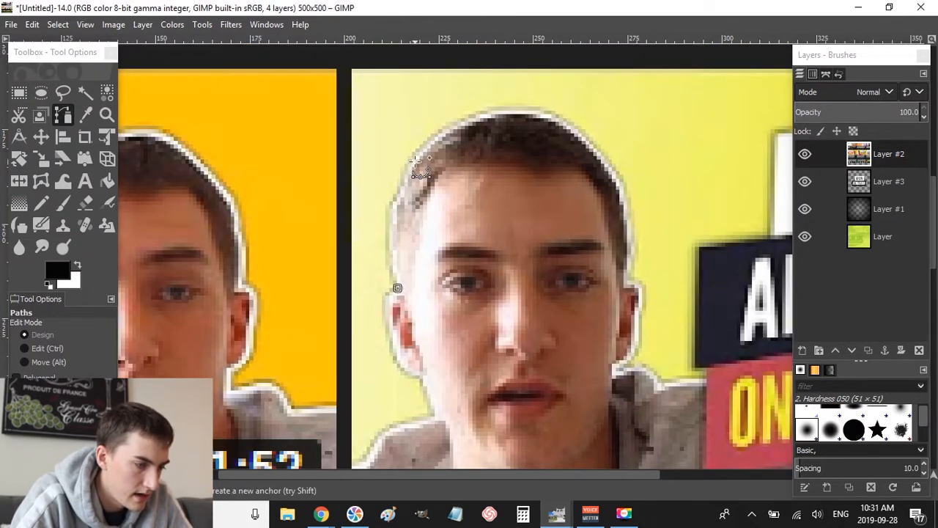
drag(415, 161, 455, 115)
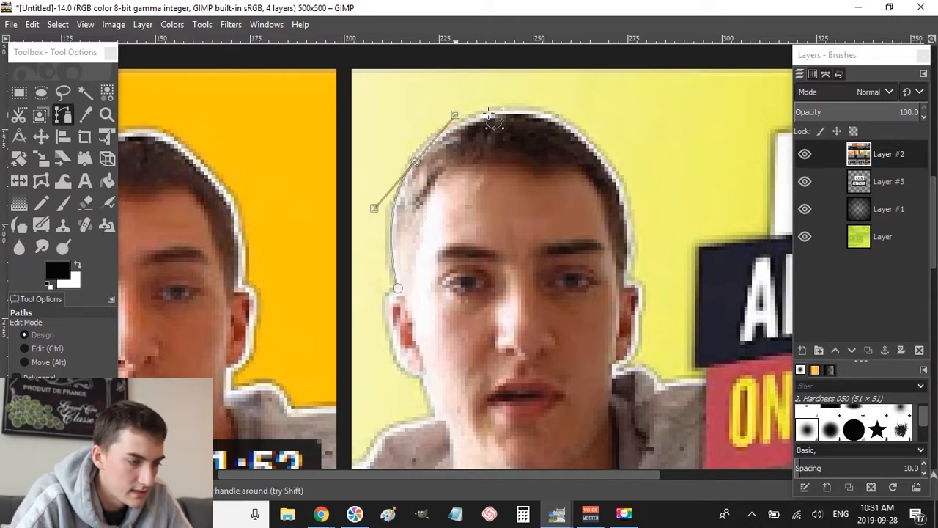
click(546, 116)
drag(546, 116, 589, 129)
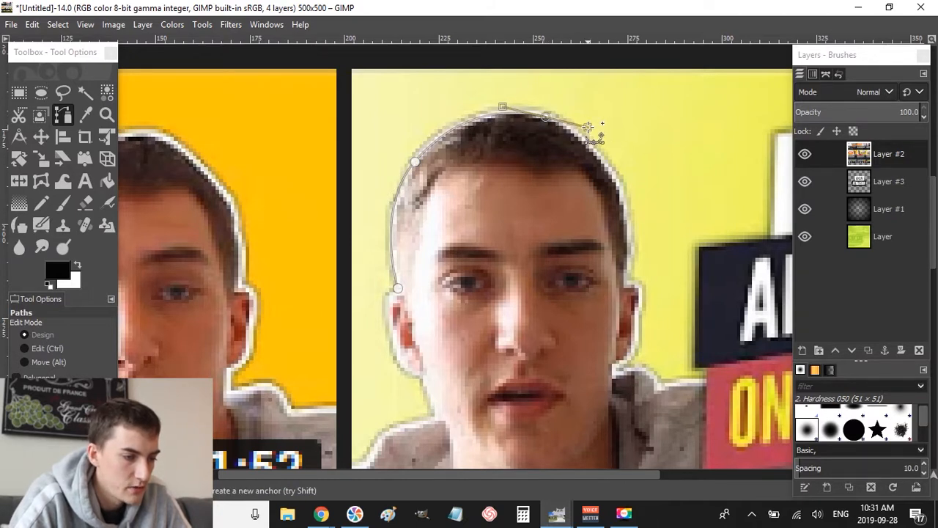
click(615, 183)
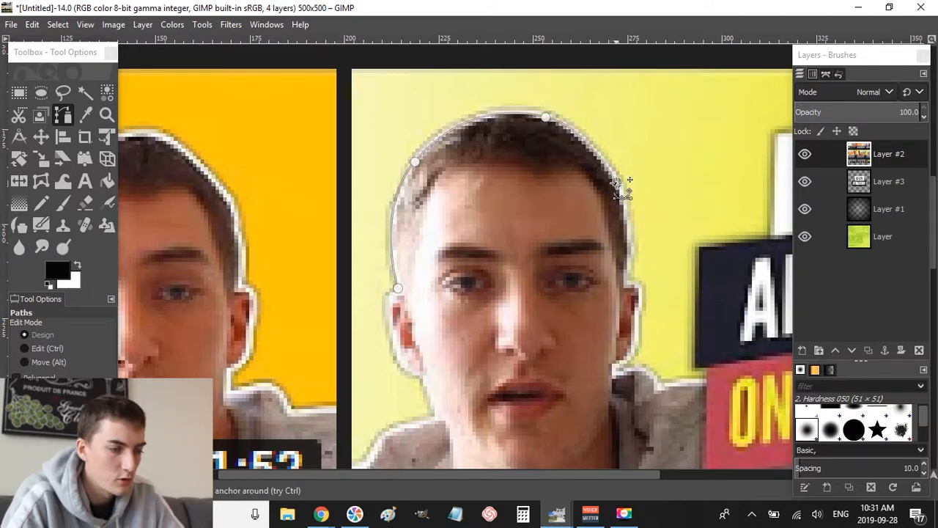
click(626, 286)
drag(625, 286, 618, 342)
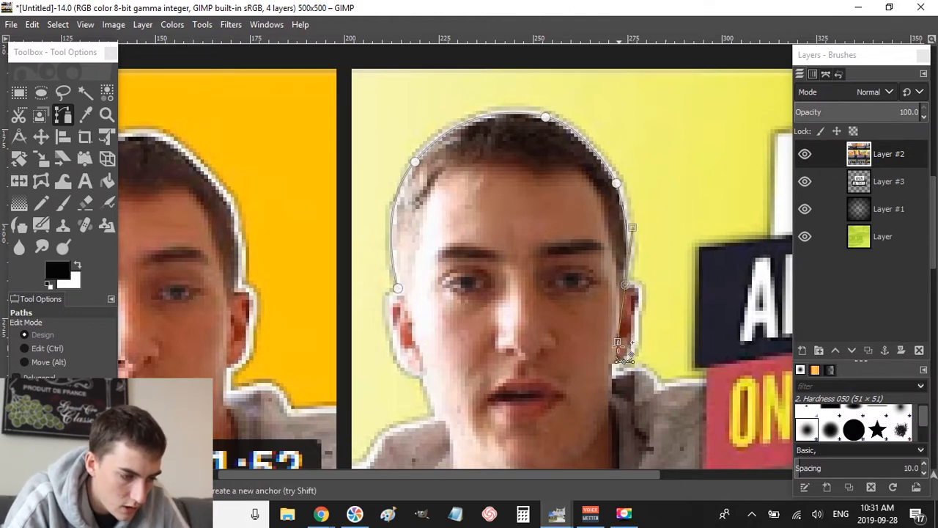
- Continue the path below the ear, along the jaw and out to the shoulder
click(629, 286)
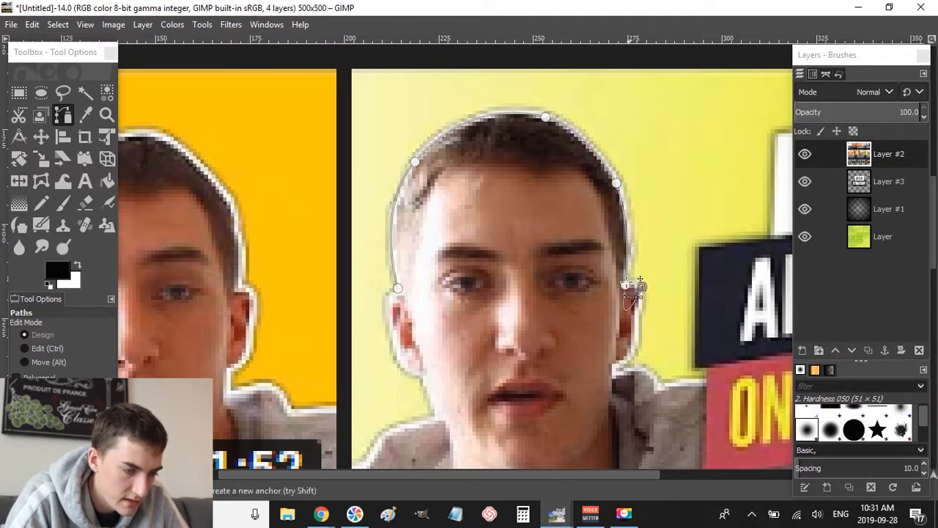
key(ctrl+z)
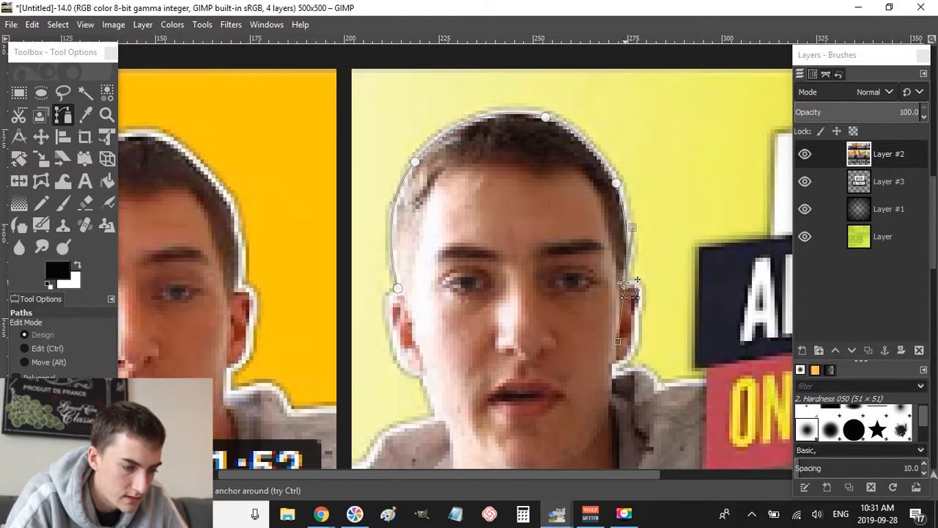
click(640, 289)
mouse_move(640, 289)
mouse_down()
mouse_move(635, 349)
mouse_move(617, 341)
mouse_move(636, 288)
mouse_up()
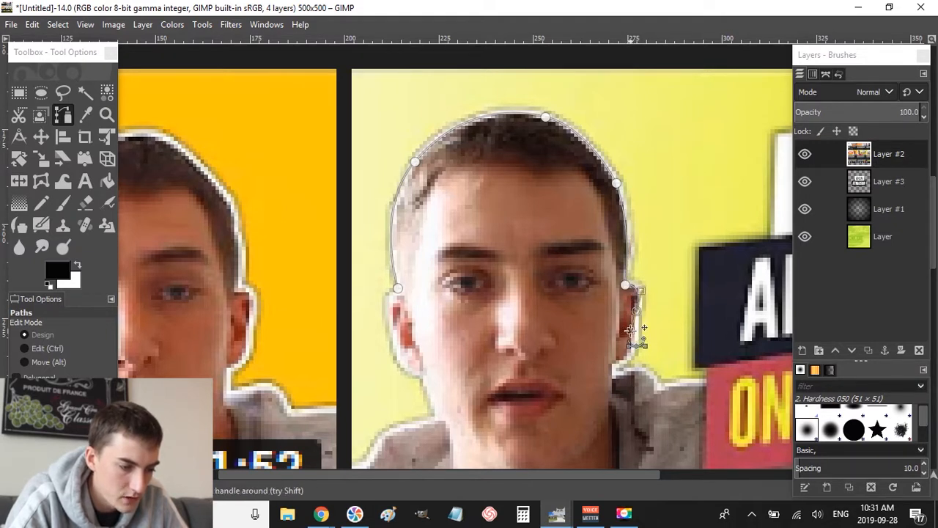
click(630, 331)
click(632, 345)
mouse_move(615, 366)
mouse_down()
mouse_move(599, 379)
mouse_move(615, 376)
mouse_up()
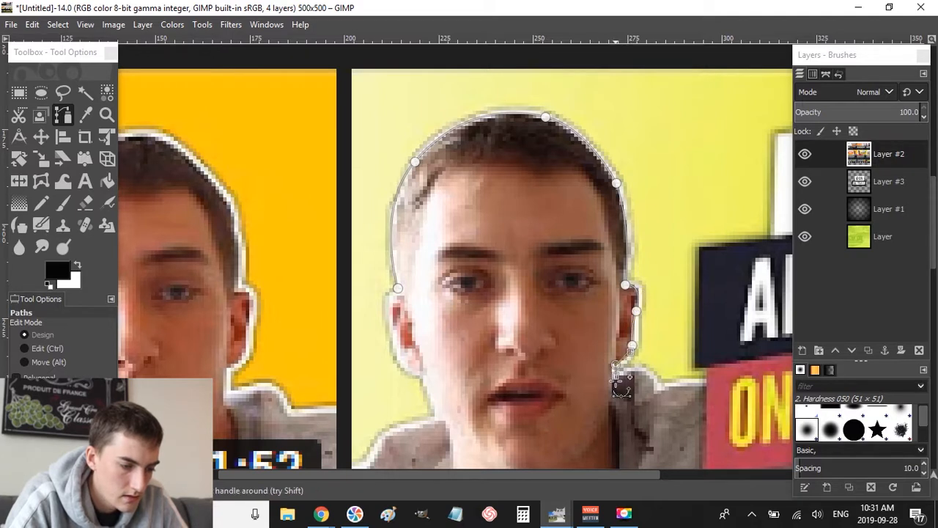
drag(662, 396, 660, 436)
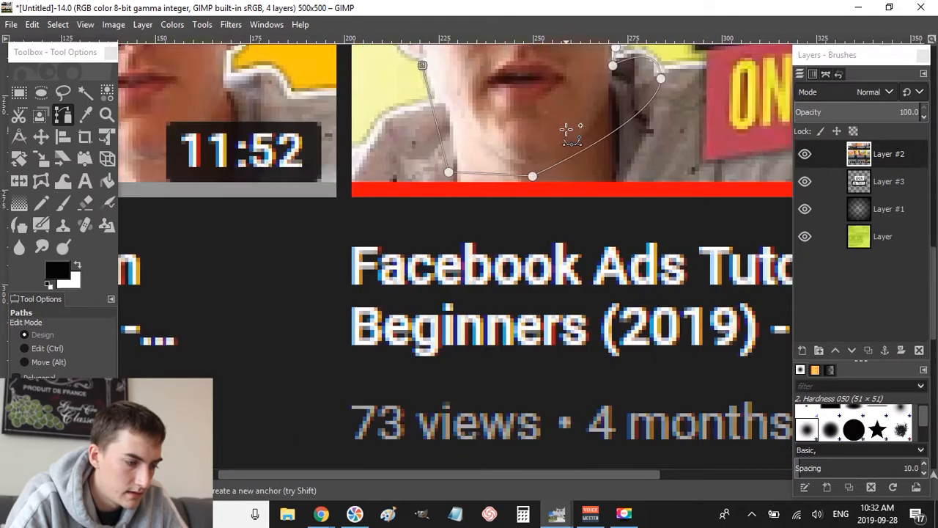
- Close the outline around the left ear, convert the path to a selection and copy the head
scroll(570, 132, down, 4)
scroll(571, 132, up, 10)
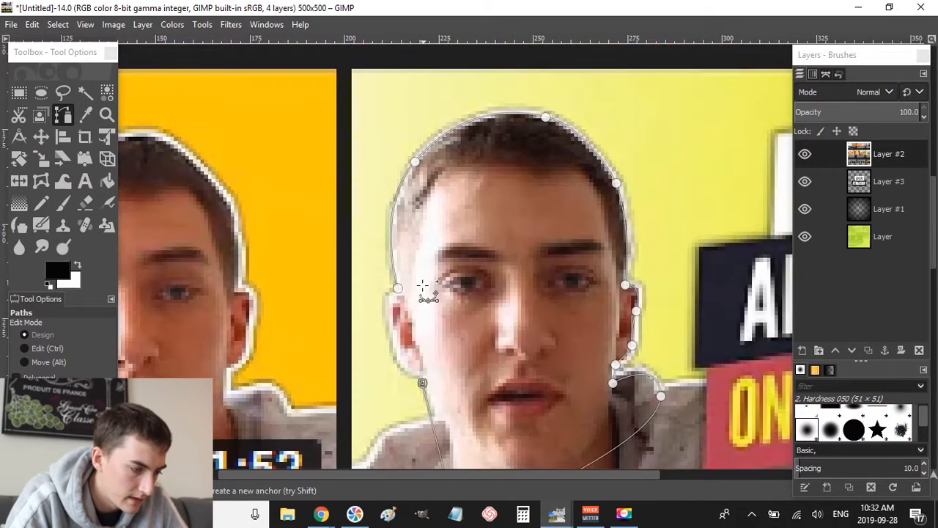
click(397, 288)
mouse_move(384, 297)
mouse_down()
mouse_move(394, 300)
mouse_move(390, 289)
mouse_up()
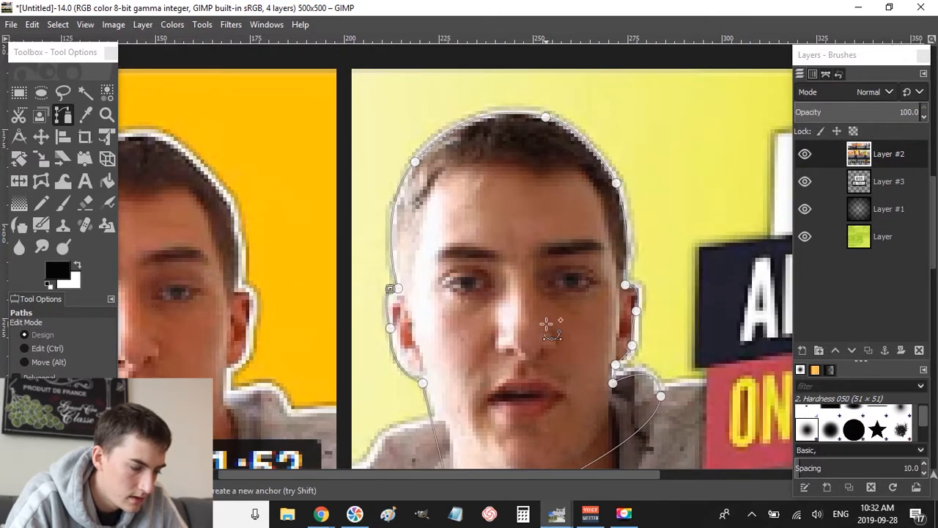
key(Return)
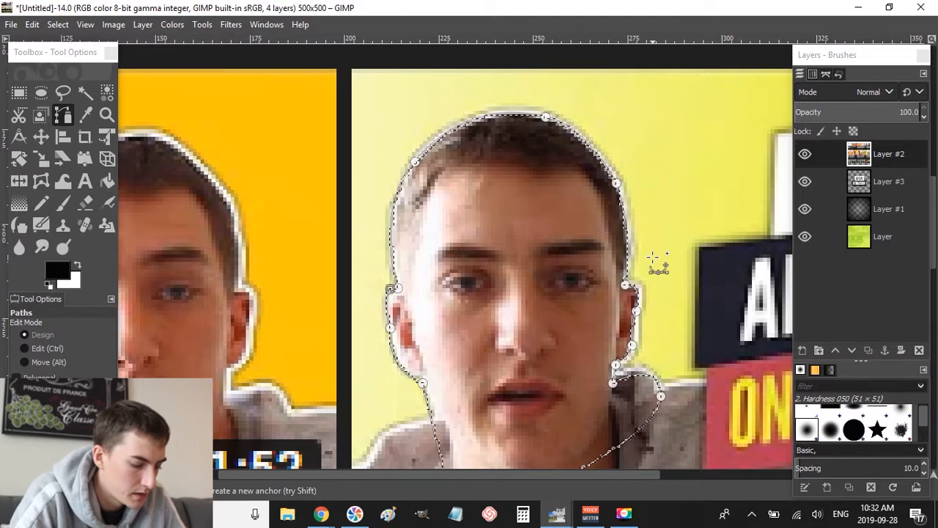
key(ctrl+c)
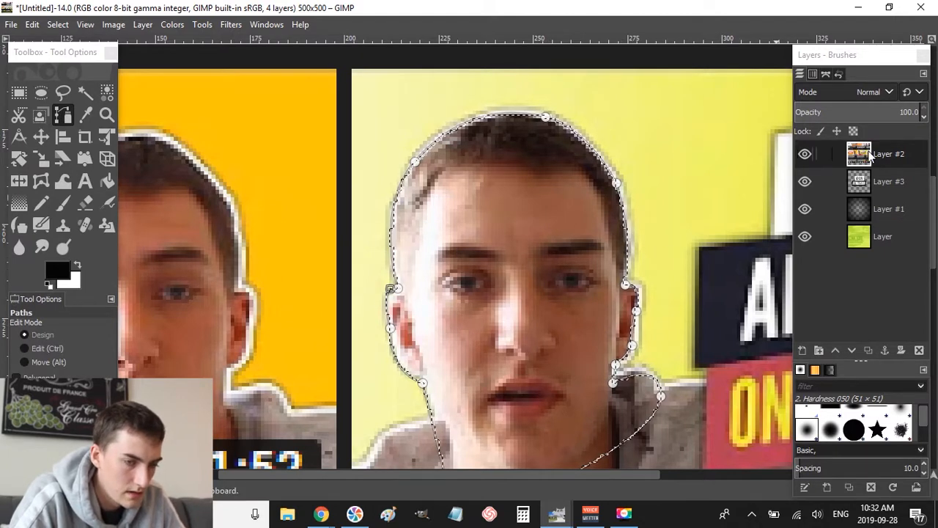
- Paste the copied head onto its own new Layer #4 and hide the screenshot Layer #2
click(871, 156)
key(ctrl+v)
key(ctrl+v)
key(r)
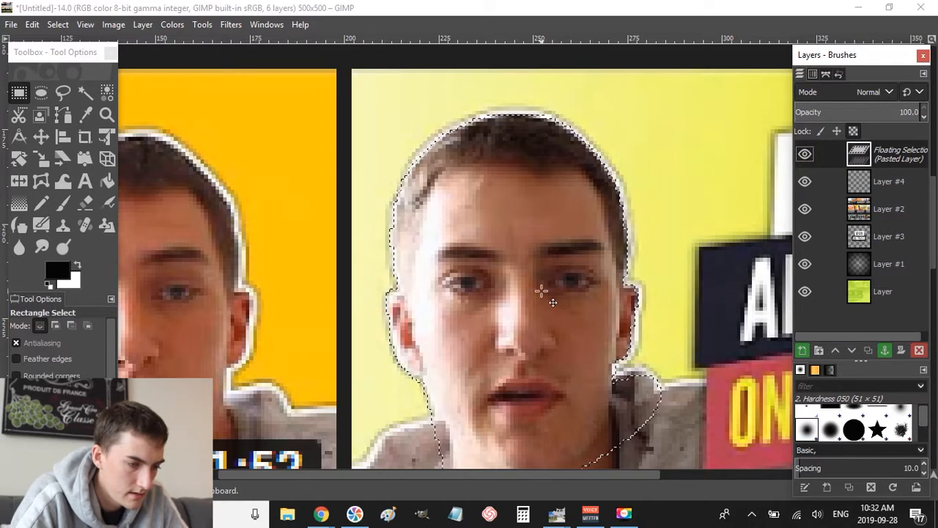
click(728, 237)
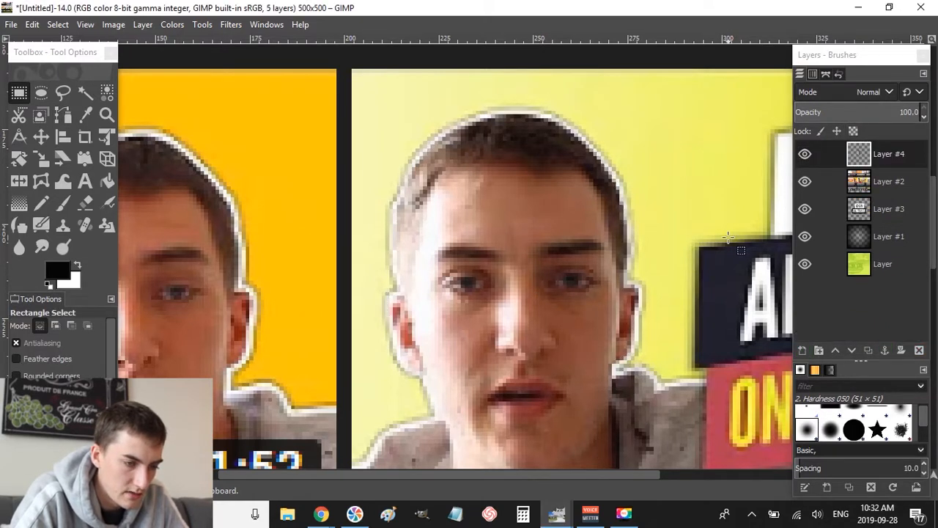
click(867, 158)
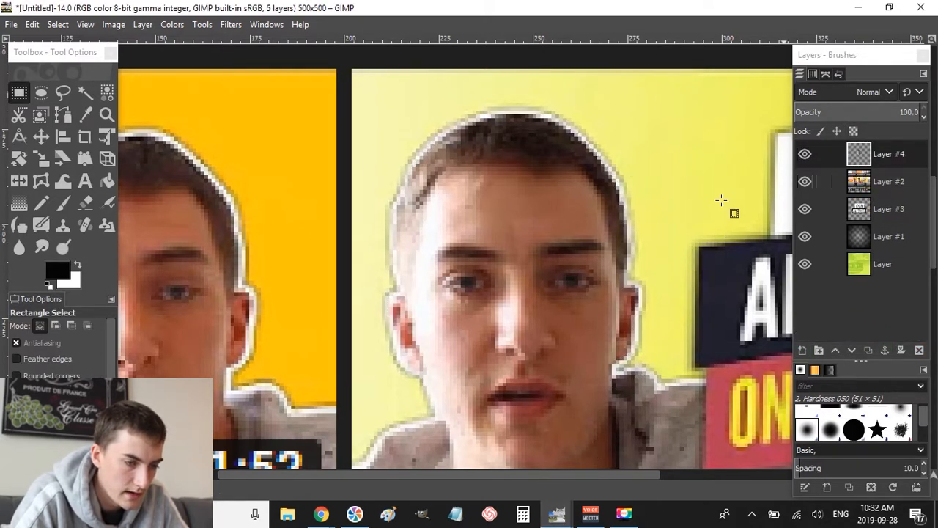
scroll(681, 203, down, 5)
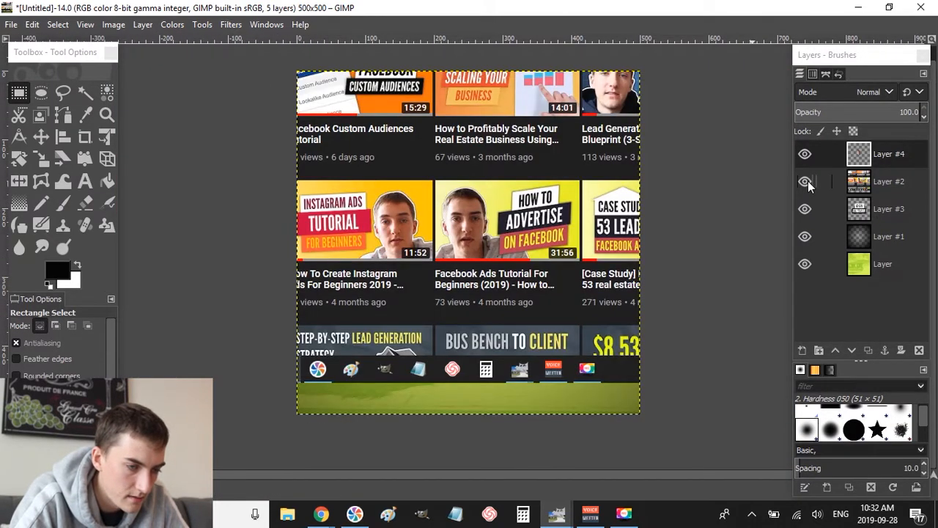
click(805, 181)
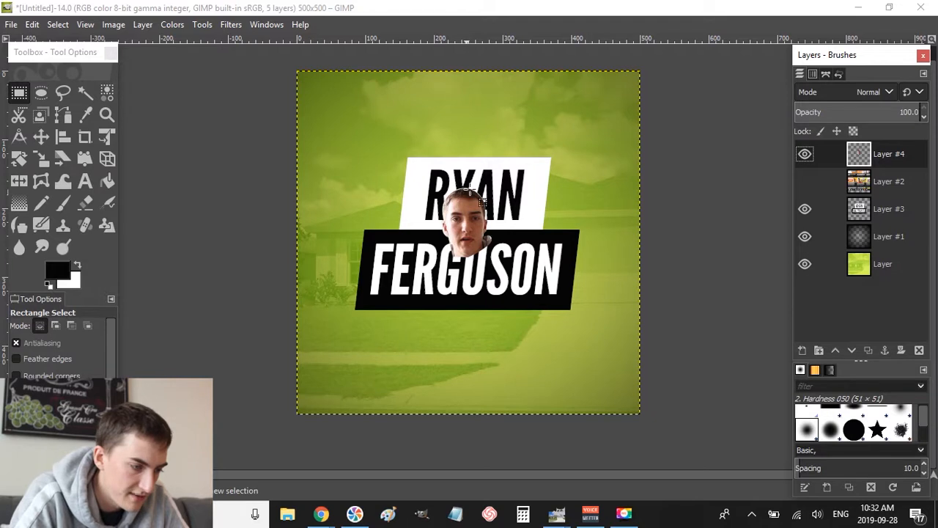
- Paste another copy of the head at the top-left and scale it up to several times its size
drag(338, 158, 674, 348)
key(ctrl+v)
drag(475, 239, 407, 187)
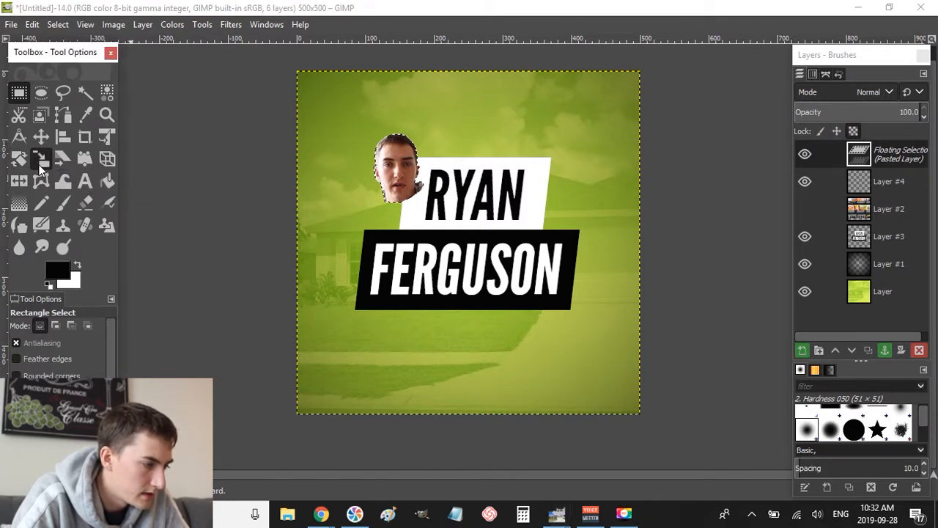
click(41, 158)
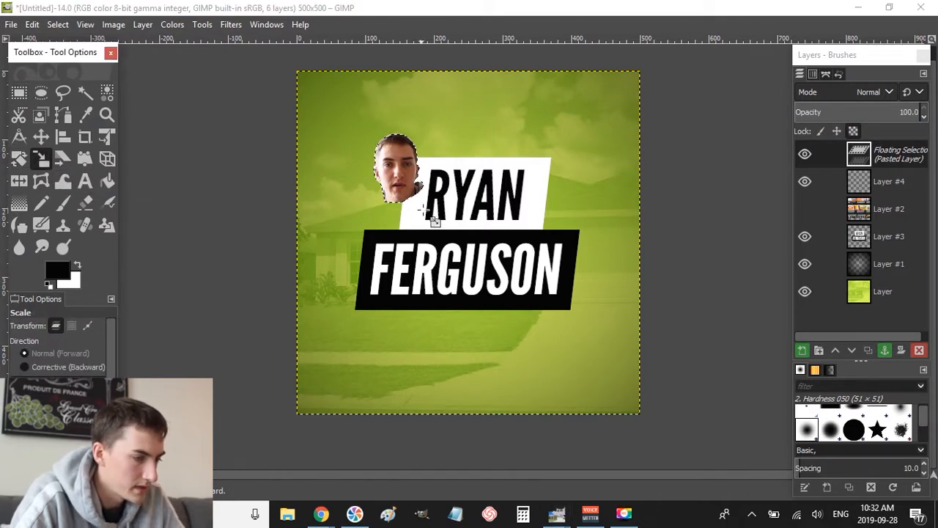
click(424, 211)
drag(446, 232, 417, 203)
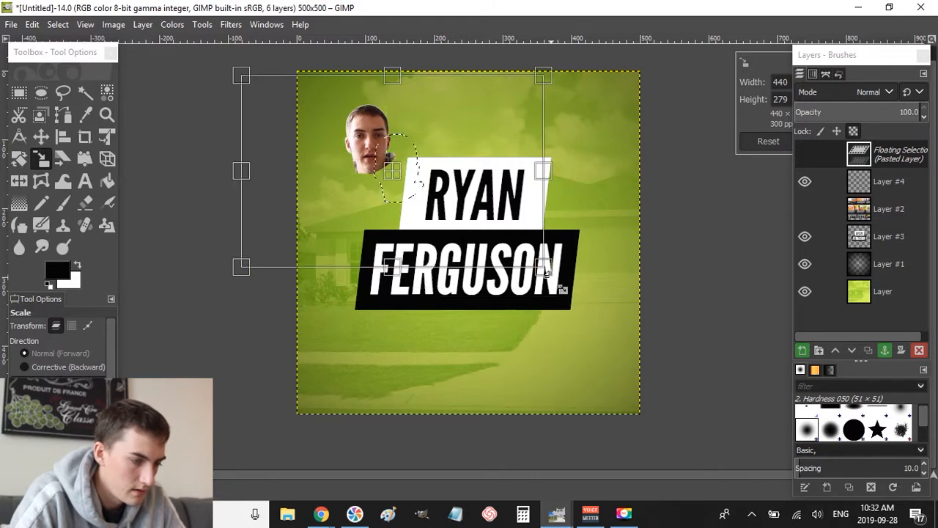
drag(546, 272, 875, 483)
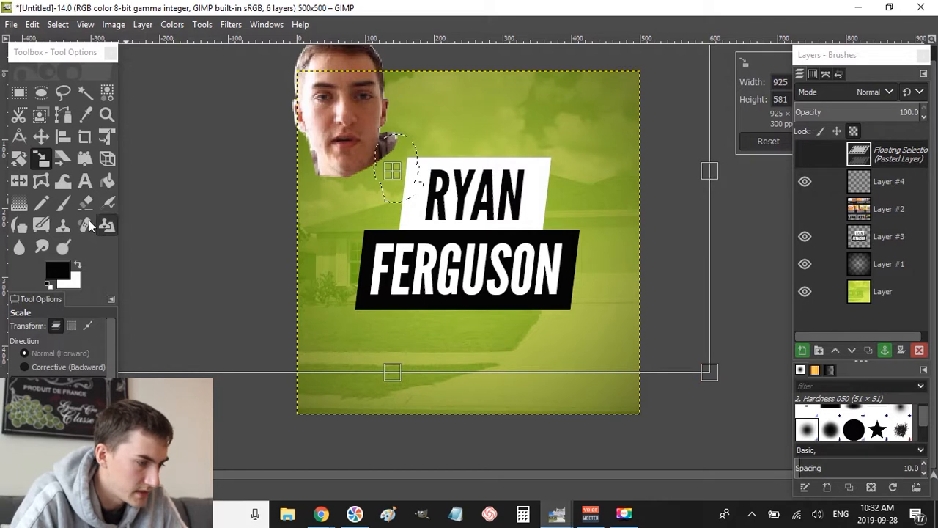
key(Return)
- Move the enlarged head down onto the title, anchor it, and select its shape with Alpha to Selection
key(r)
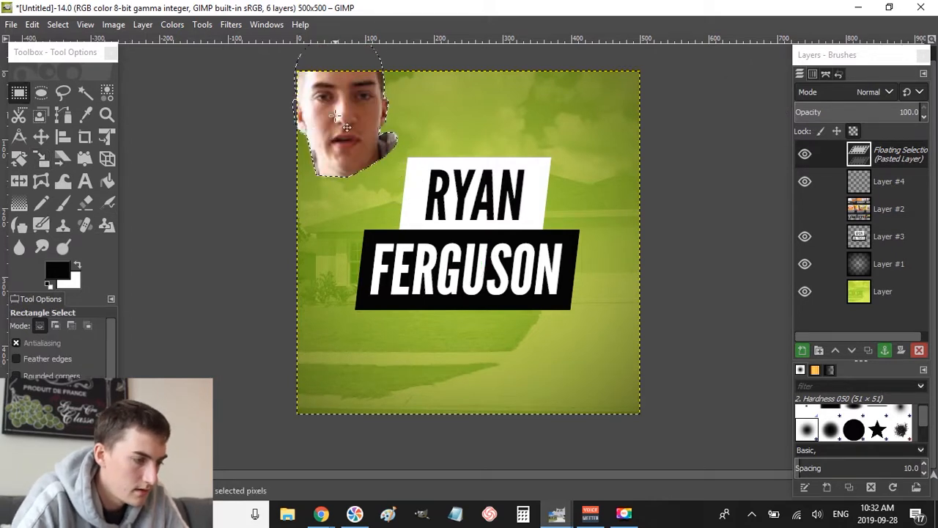
drag(346, 128, 392, 179)
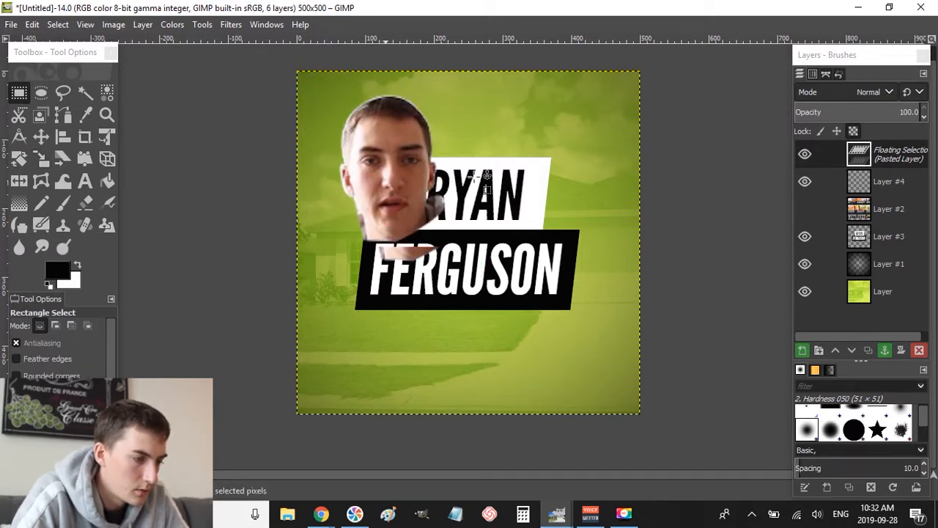
click(571, 156)
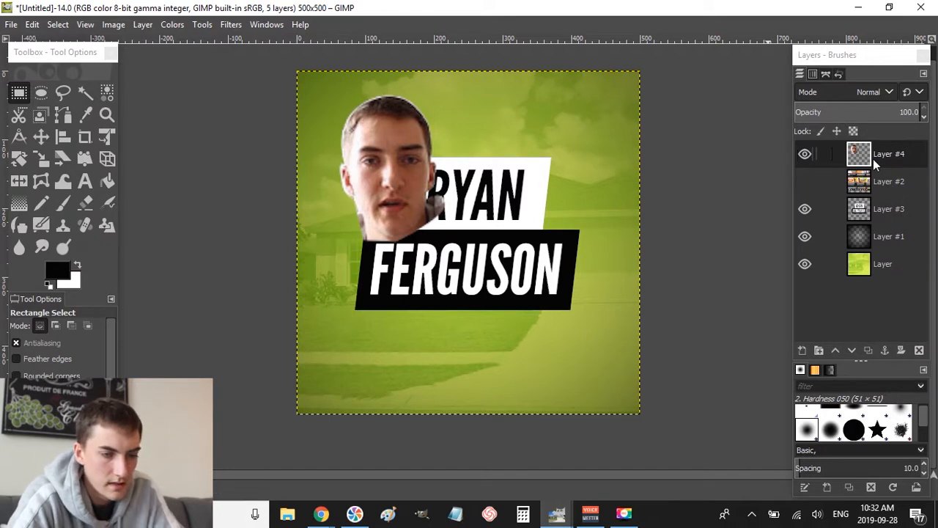
right_click(873, 159)
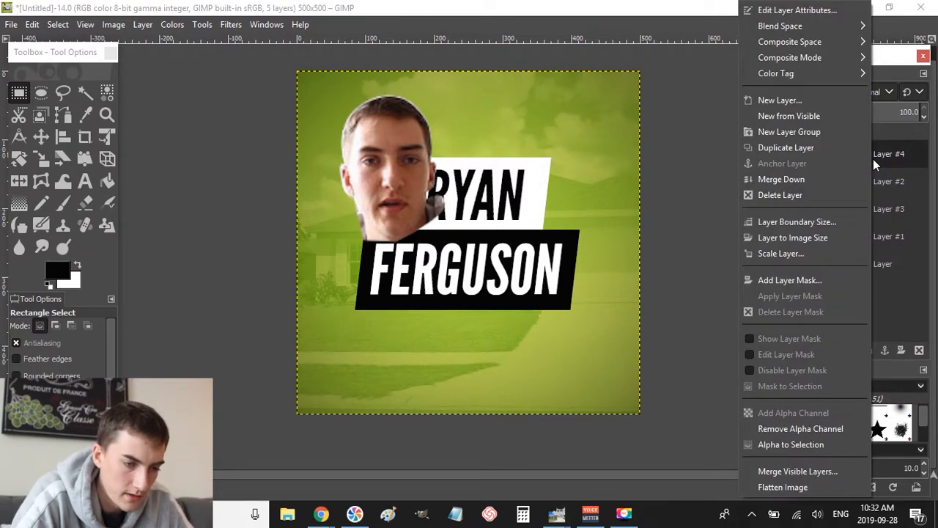
click(803, 445)
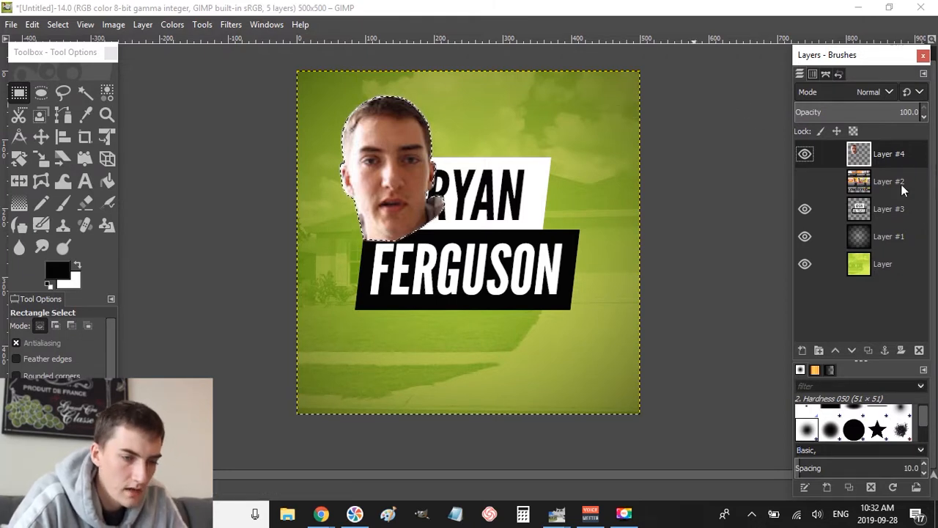
- Create a new transparent layer, set white as the colour, and grow the selection by 10 px
key(shift+ctrl+n)
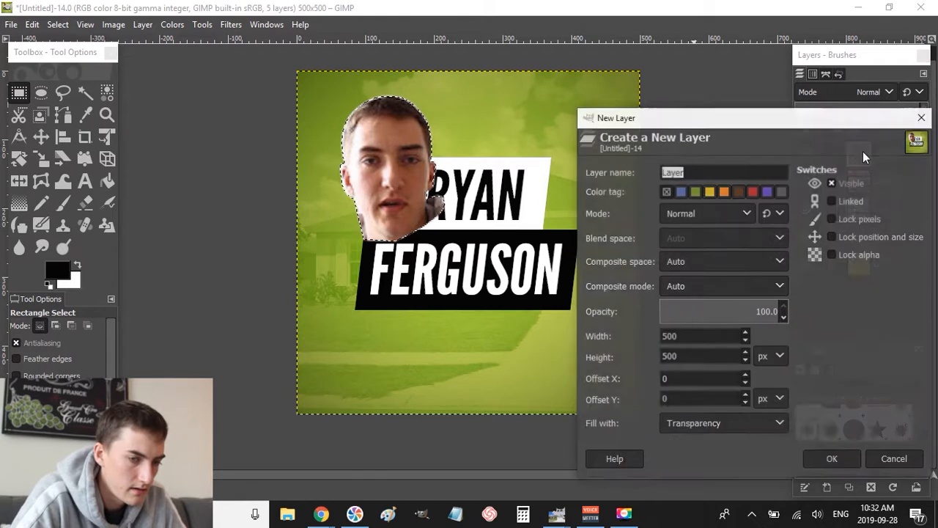
key(Return)
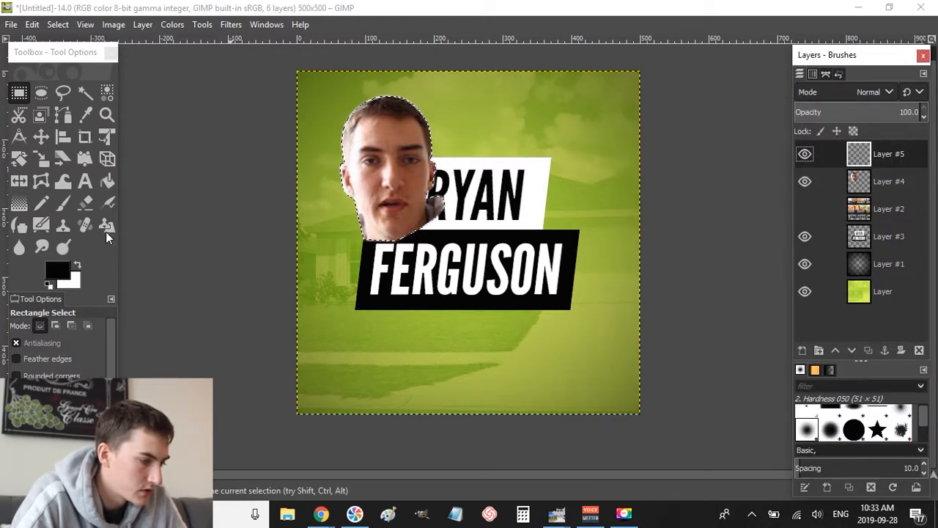
click(77, 264)
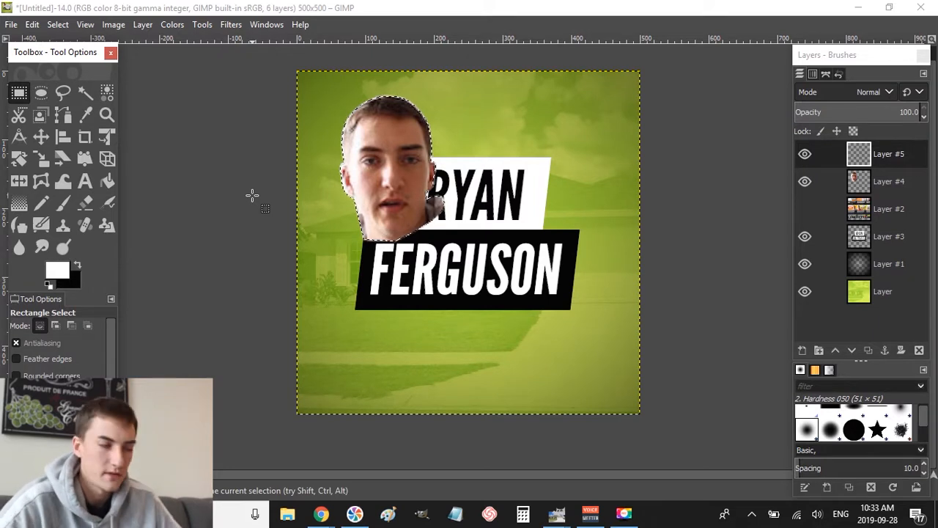
click(58, 24)
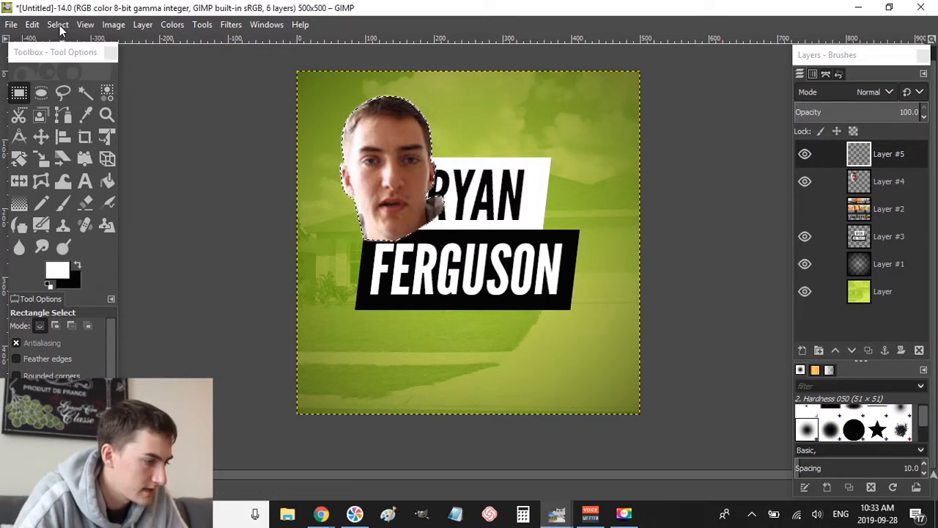
click(106, 212)
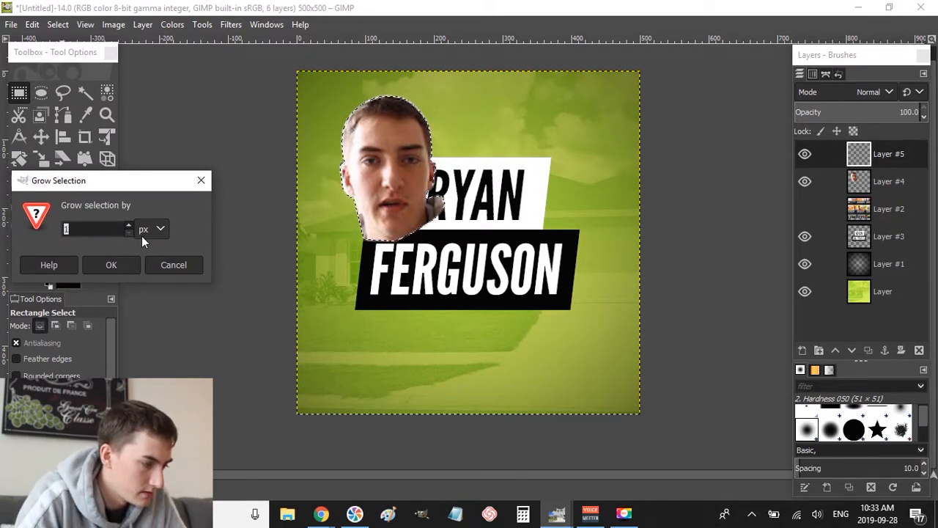
text(10)
key(Return)
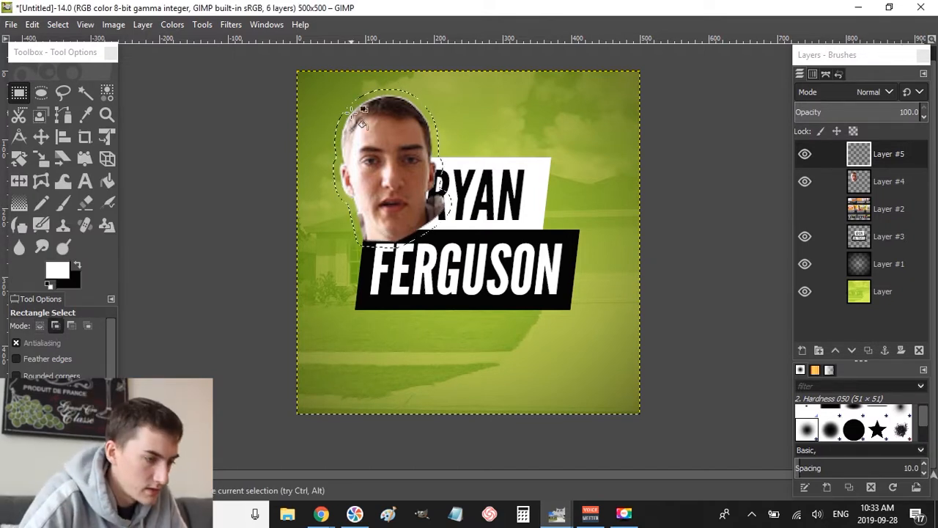
- Bucket-fill the grown outline with white, deselect, and lower the silhouette beneath the face layer
key(shift+b)
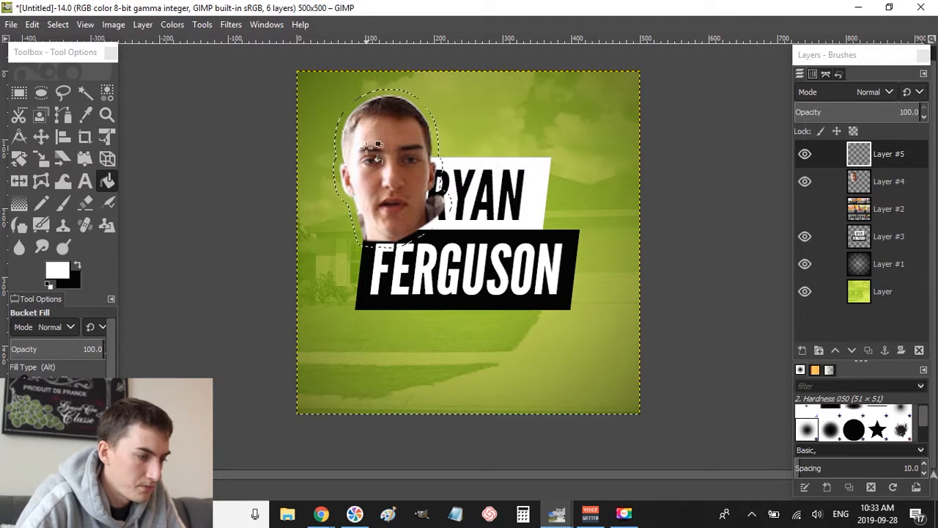
click(375, 155)
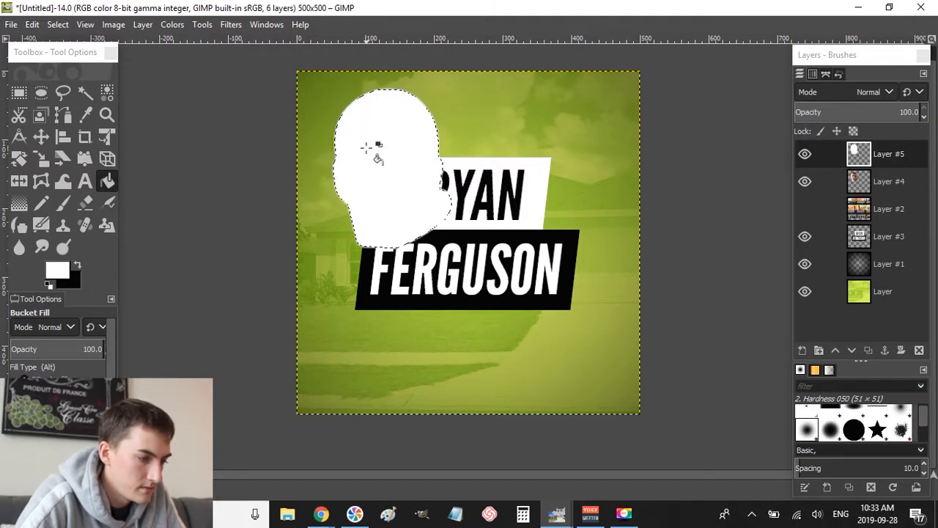
click(543, 169)
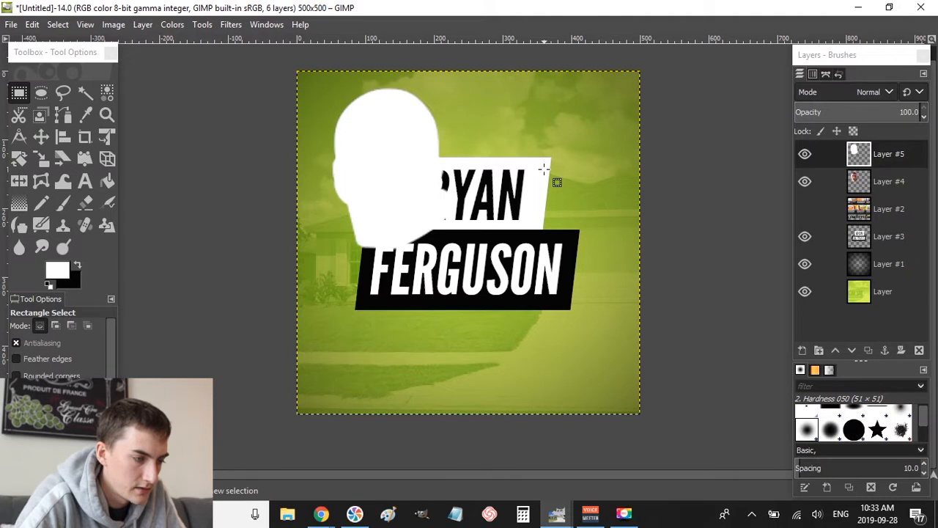
click(861, 161)
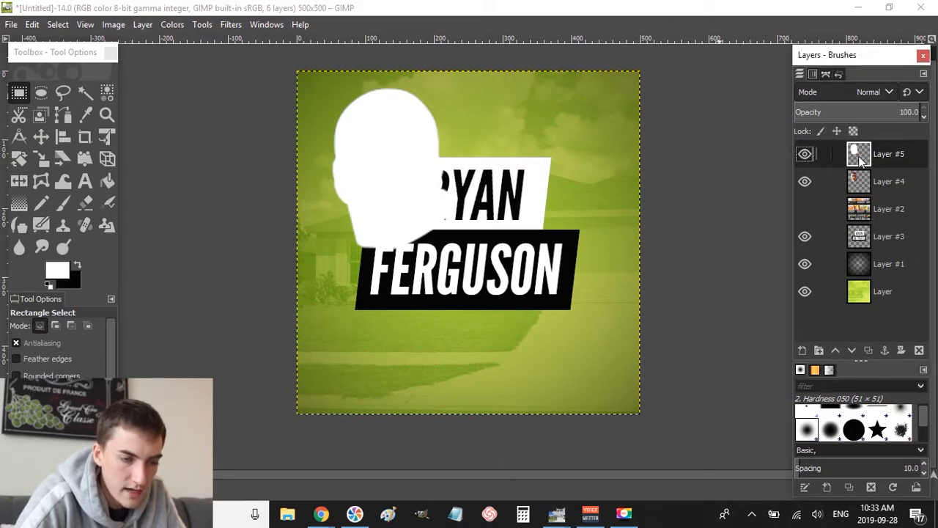
click(854, 351)
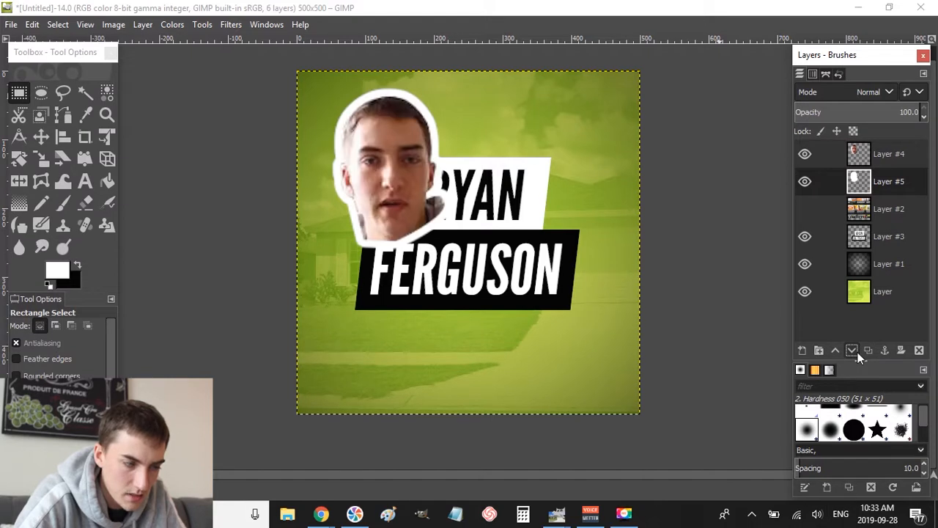
right_click(870, 148)
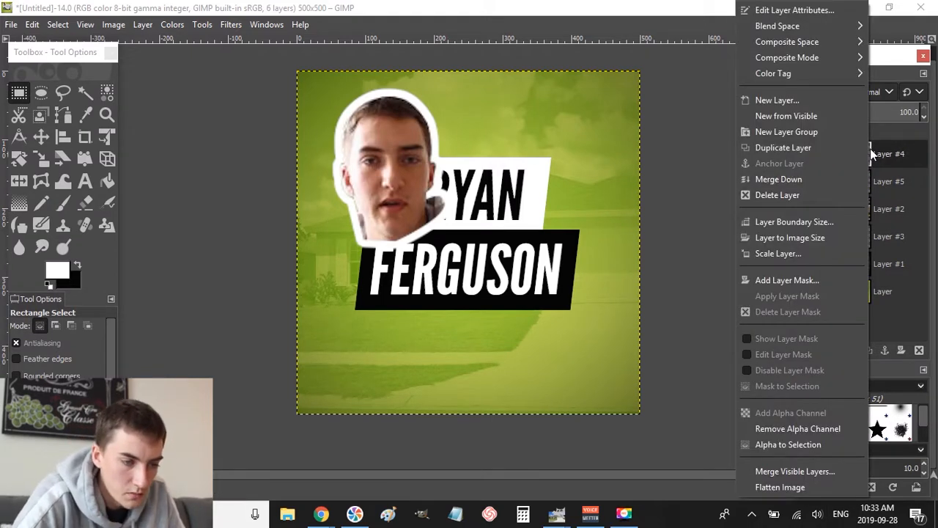
- Merge the face into its white outline and move the outlined head to the bottom-right corner
click(776, 180)
key(ctrl+v)
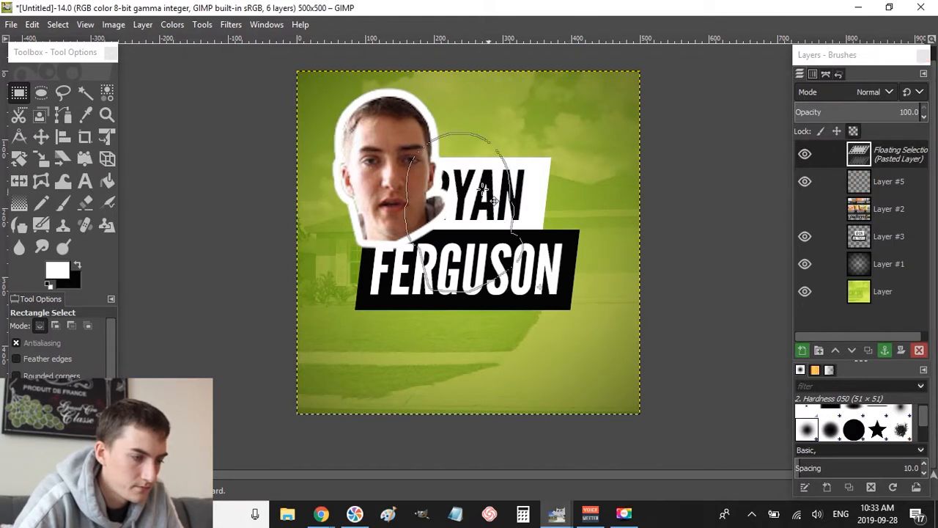
click(634, 249)
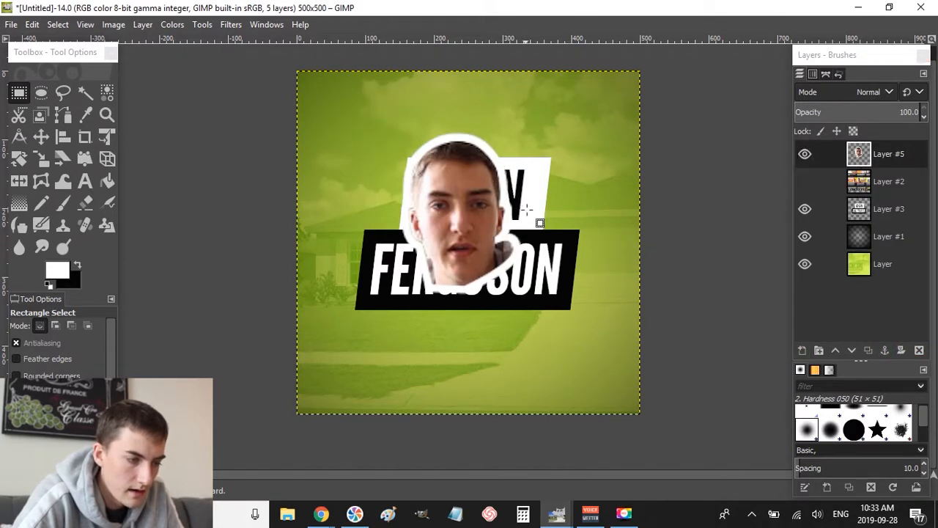
key(ctrl)
key(ctrl+v)
drag(476, 228, 607, 364)
click(687, 259)
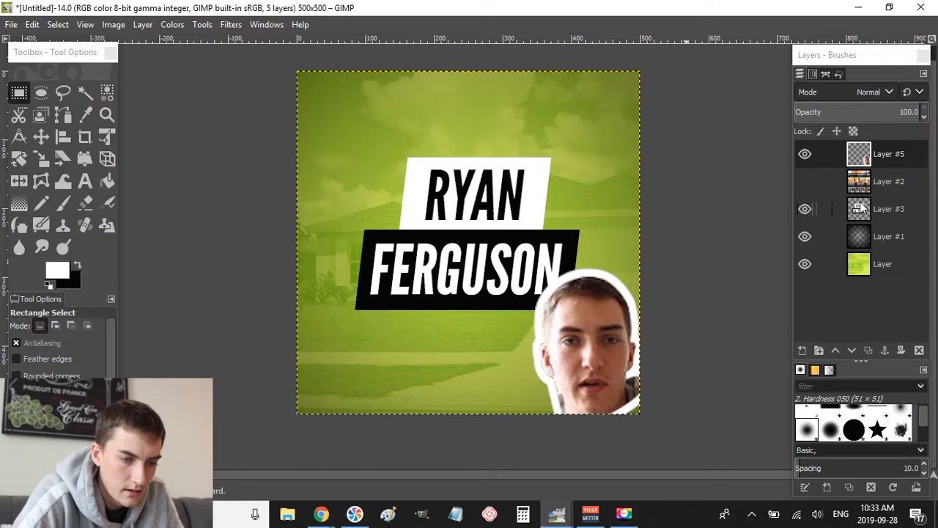
click(861, 209)
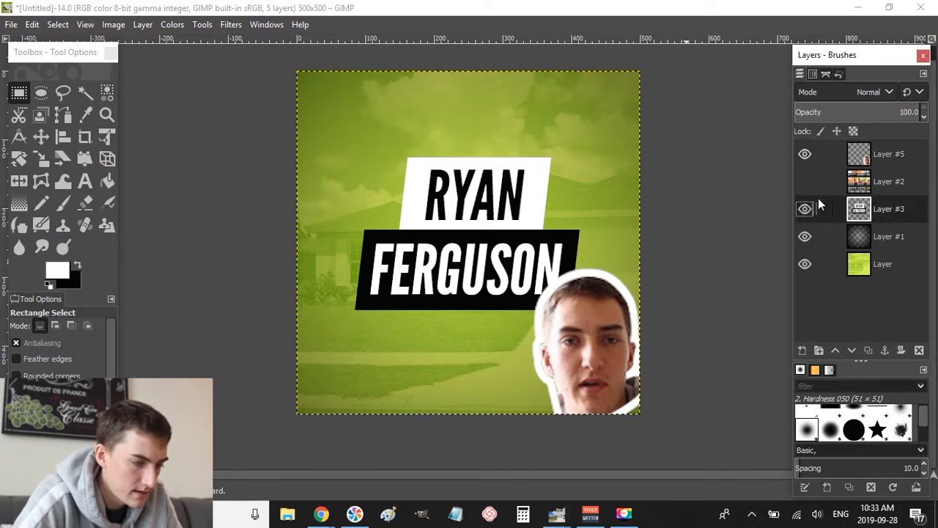
key(ctrl+v)
drag(484, 234, 458, 187)
click(647, 198)
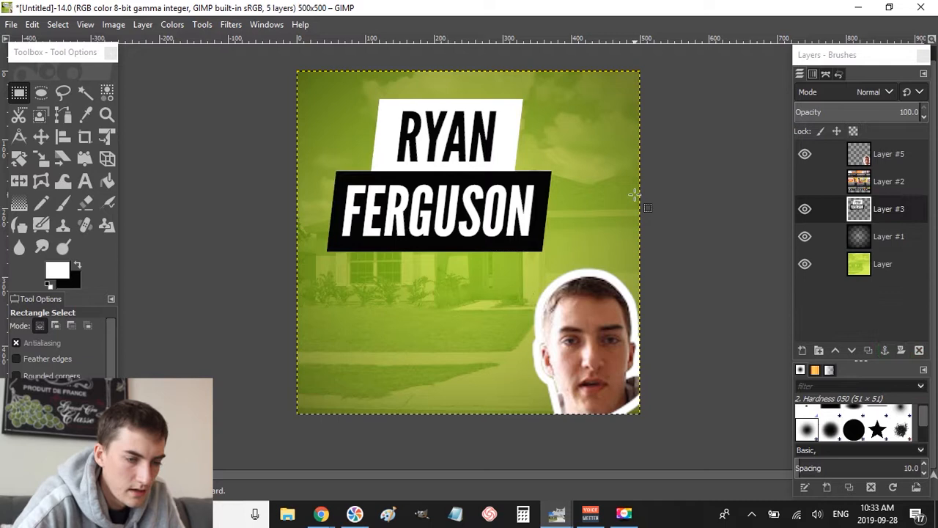
- Delete the screenshot layer, merge the head into the name boxes layer, and select its alpha
right_click(864, 184)
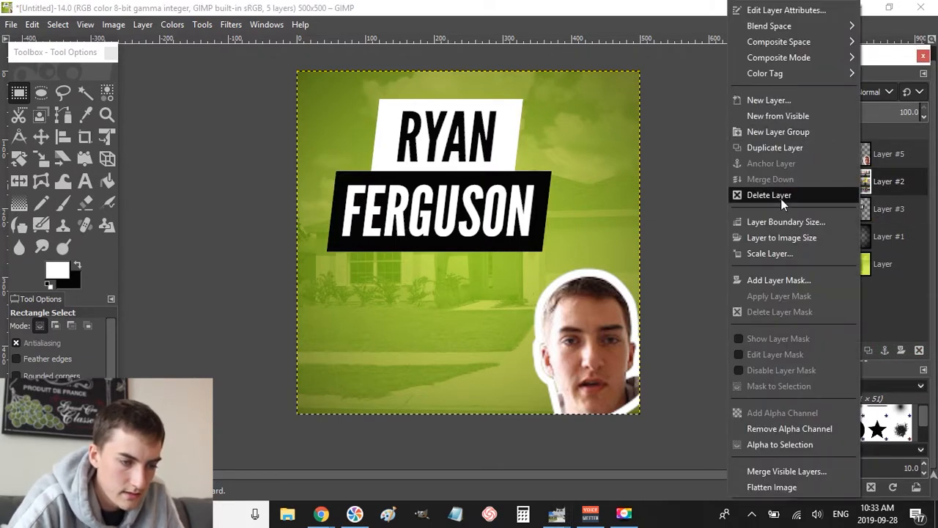
click(769, 195)
right_click(854, 164)
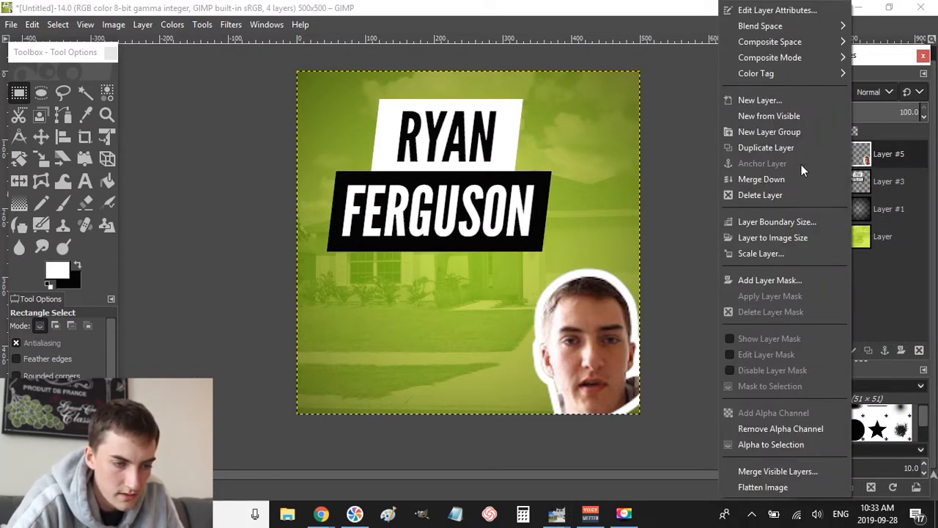
click(800, 179)
right_click(871, 151)
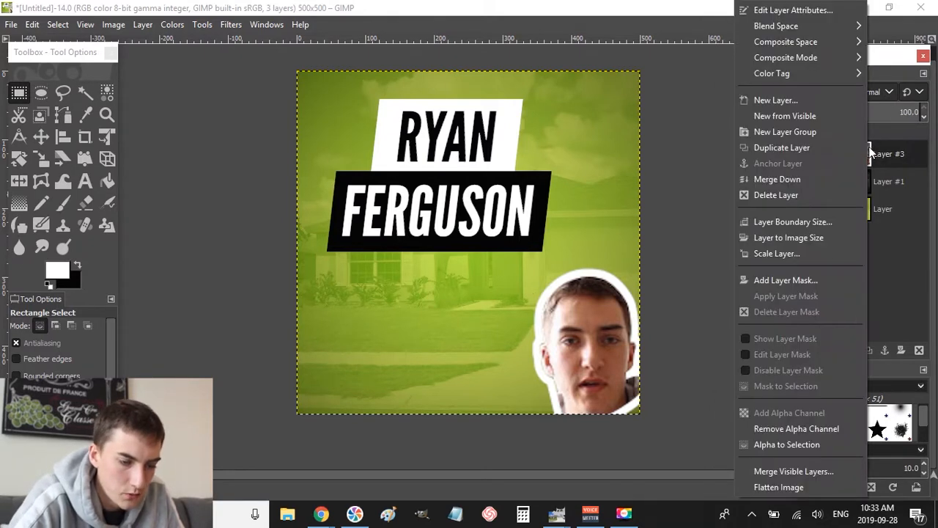
click(783, 444)
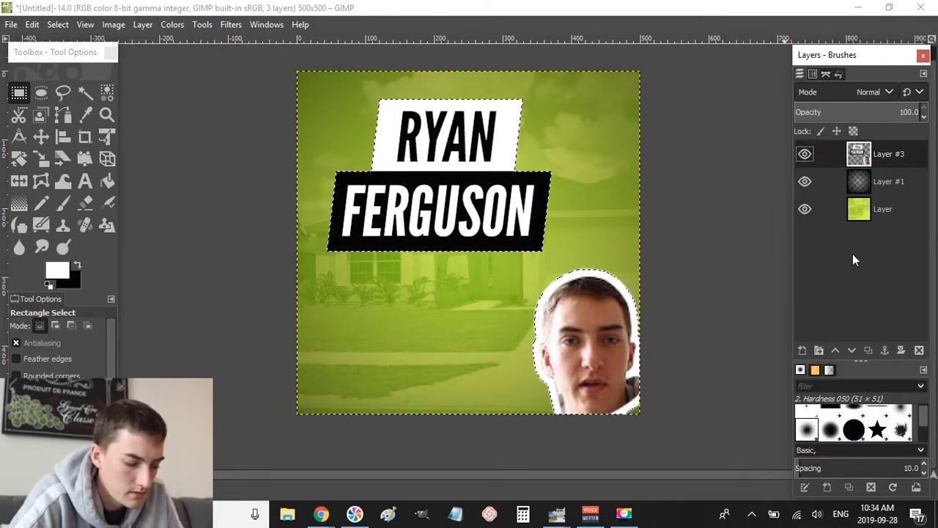
- On a new transparent layer, bucket-fill the selected name boxes and head with black, then deselect
key(shift+ctrl+n)
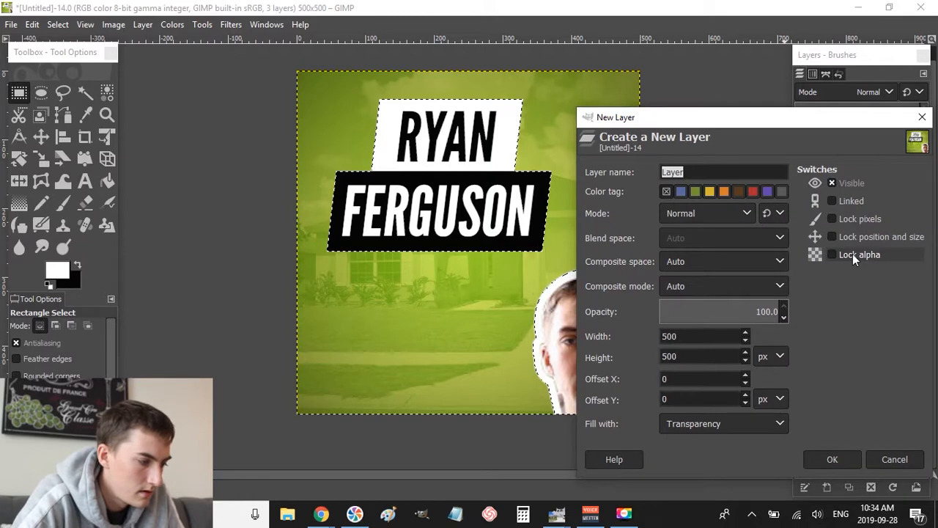
key(Return)
click(77, 266)
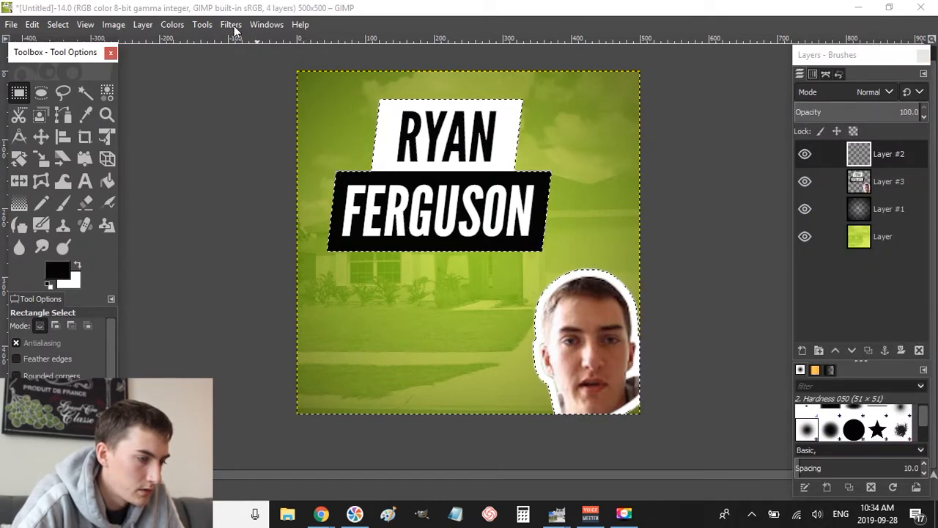
click(107, 182)
click(488, 203)
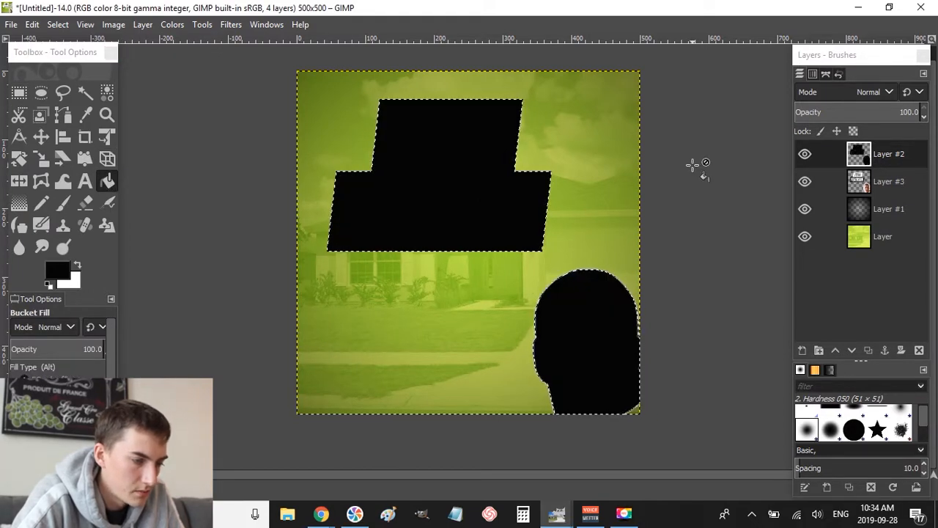
key(ctrl+shift+a)
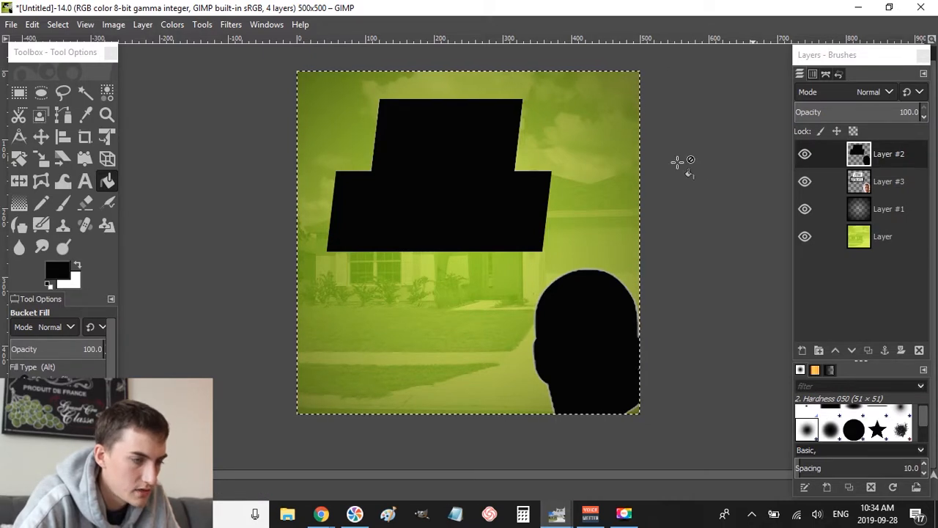
- Apply a Gaussian Blur of size 6.50 to the black silhouette layer
click(231, 24)
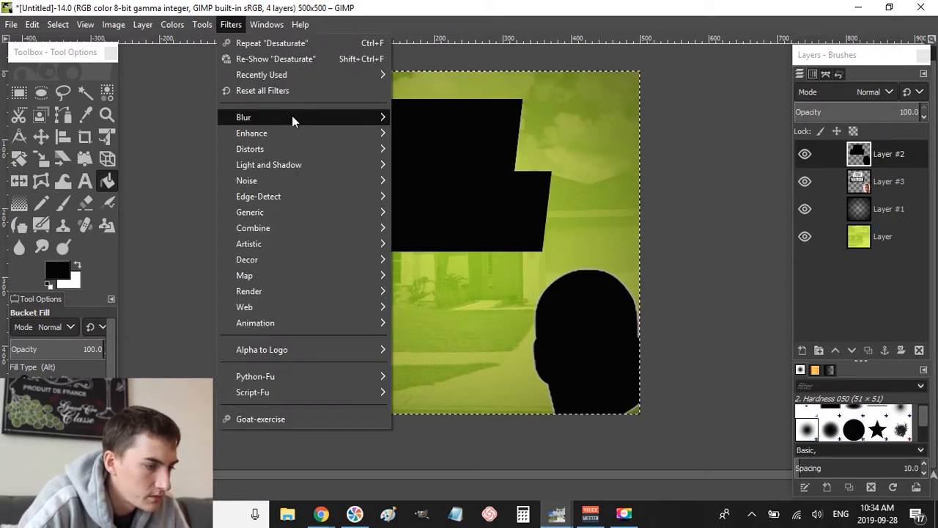
mouse_move(292, 117)
click(440, 117)
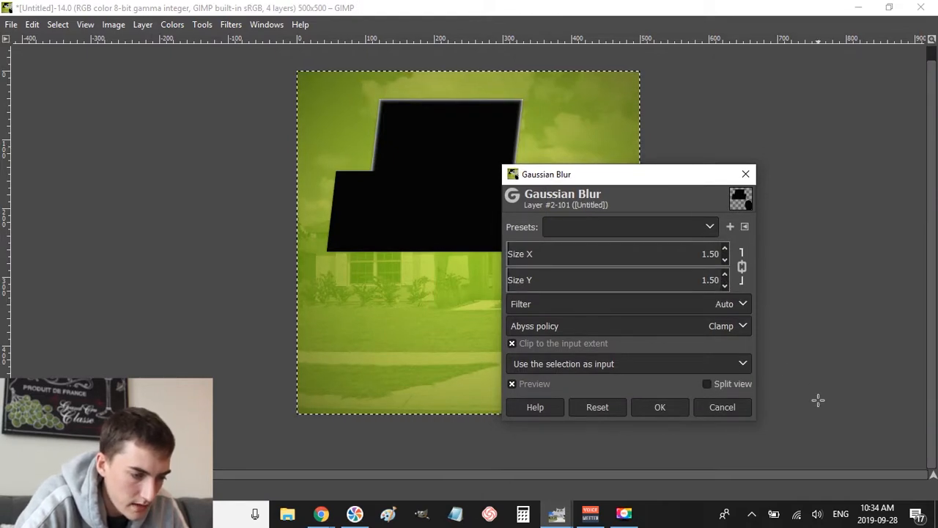
click(725, 250)
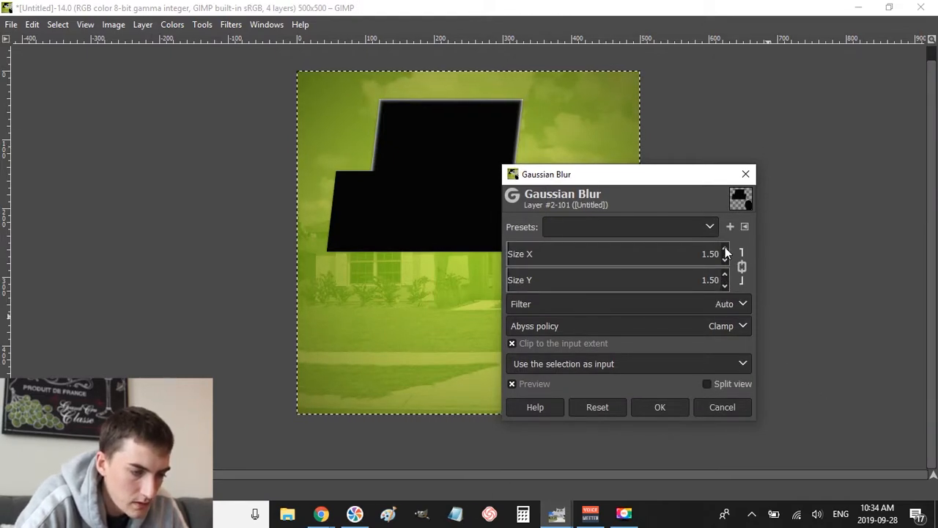
click(725, 250)
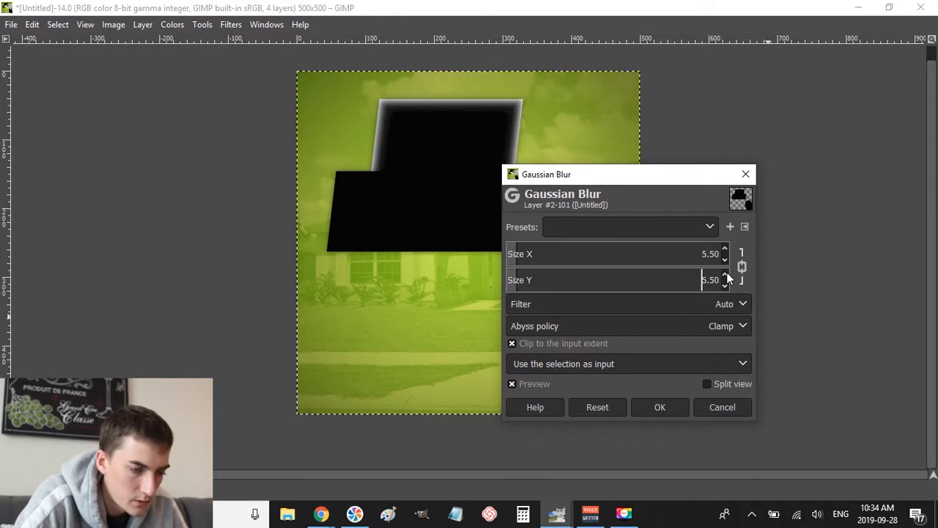
click(725, 252)
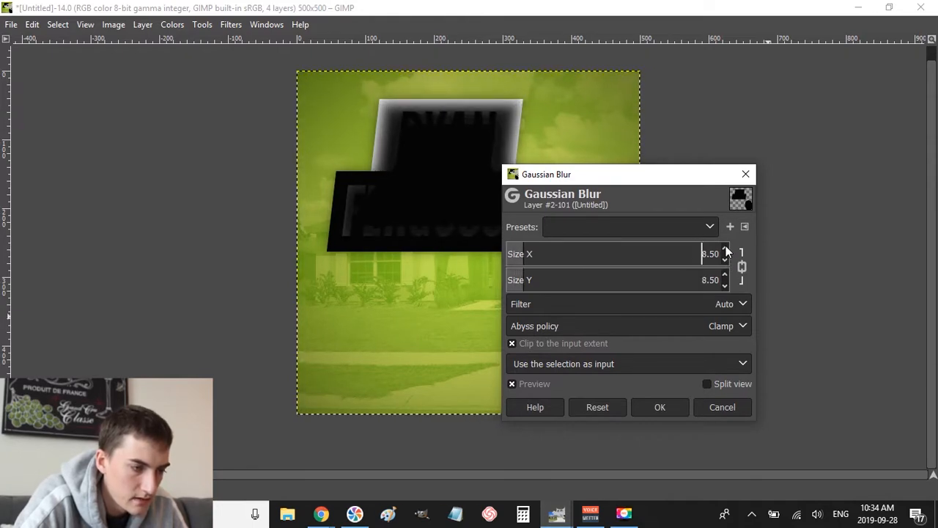
click(725, 260)
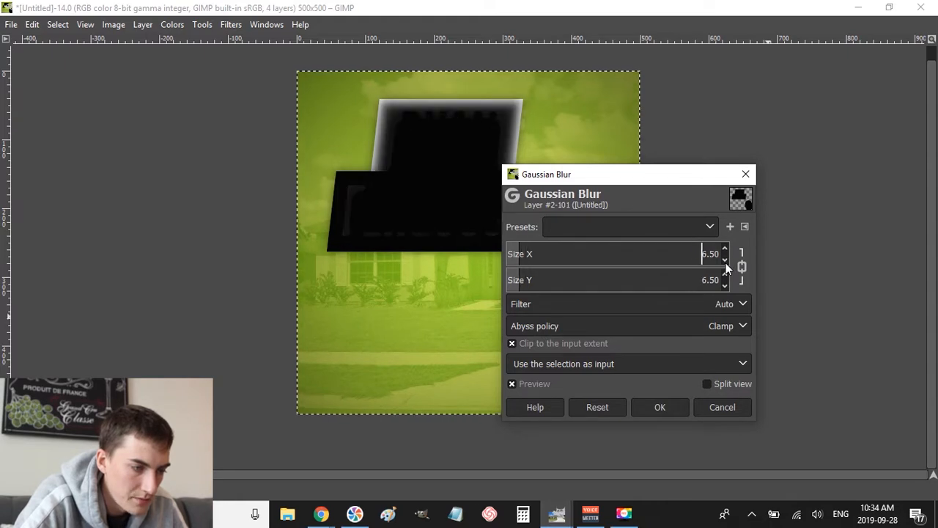
click(660, 408)
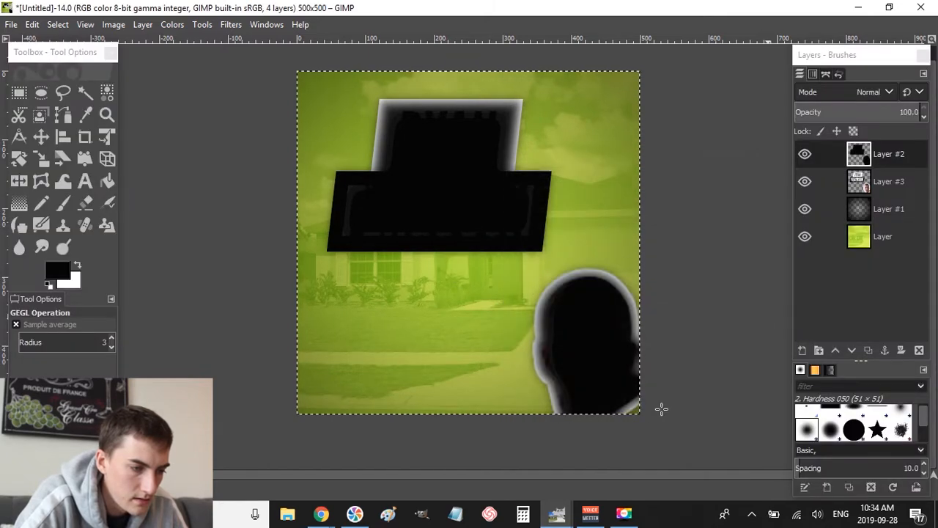
- Lower the blurred shadow layer beneath the name boxes and head layer and make it visible
click(871, 162)
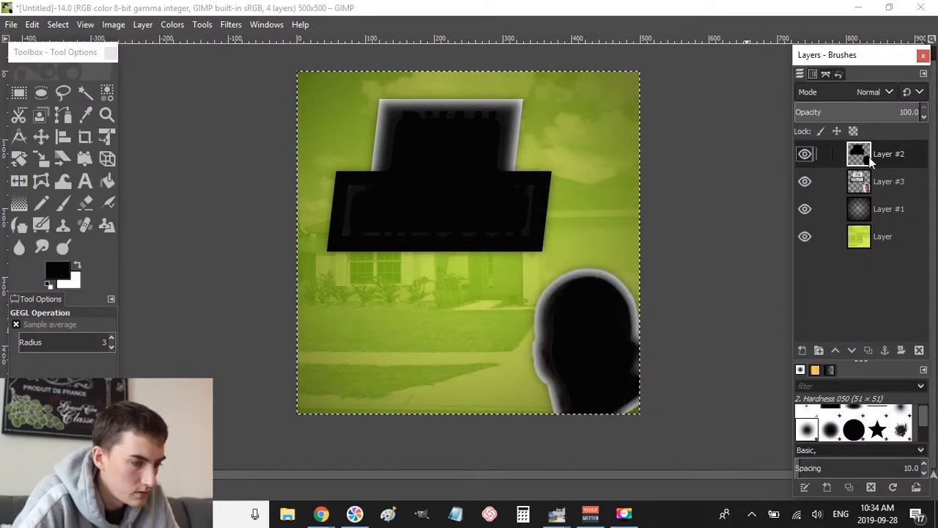
click(851, 350)
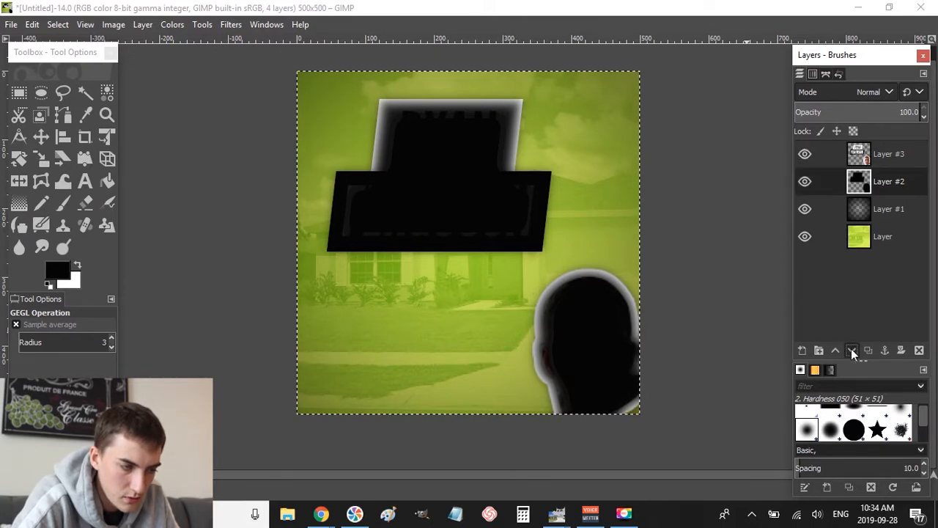
click(806, 182)
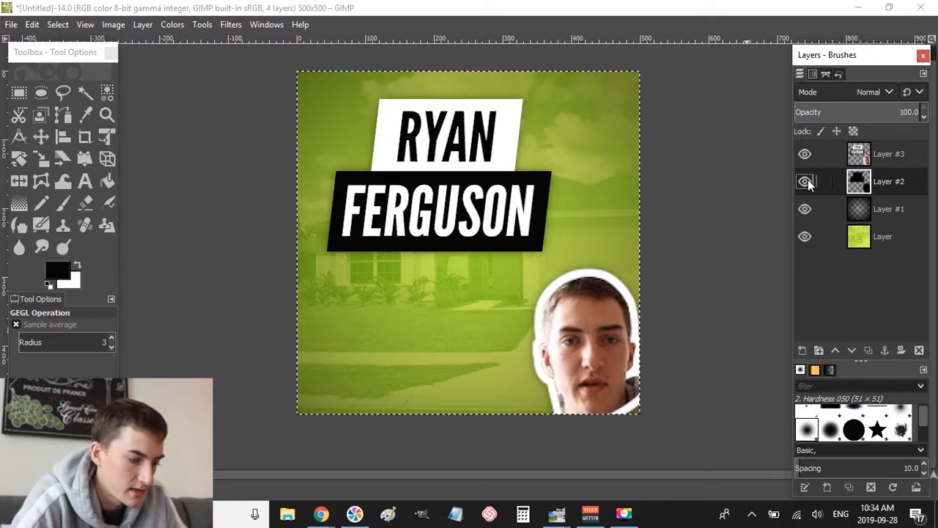
key(alt+Tab)
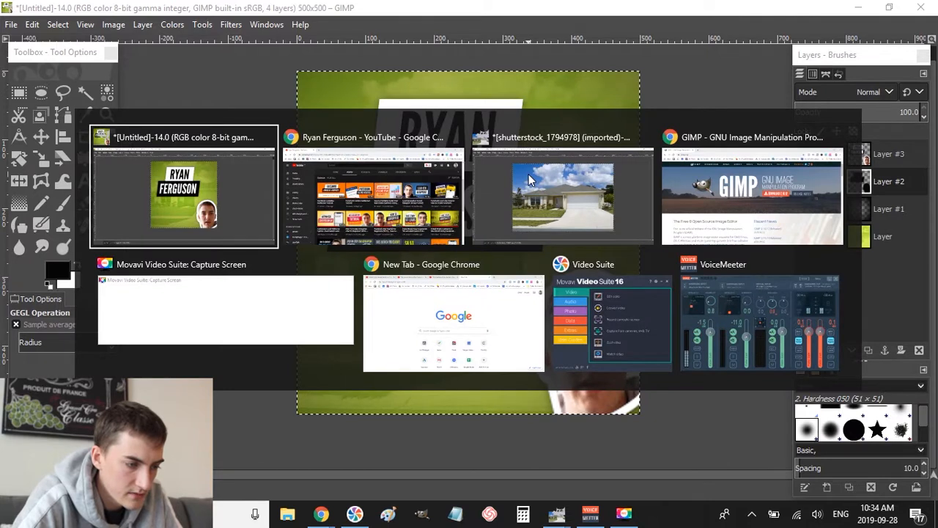
click(338, 210)
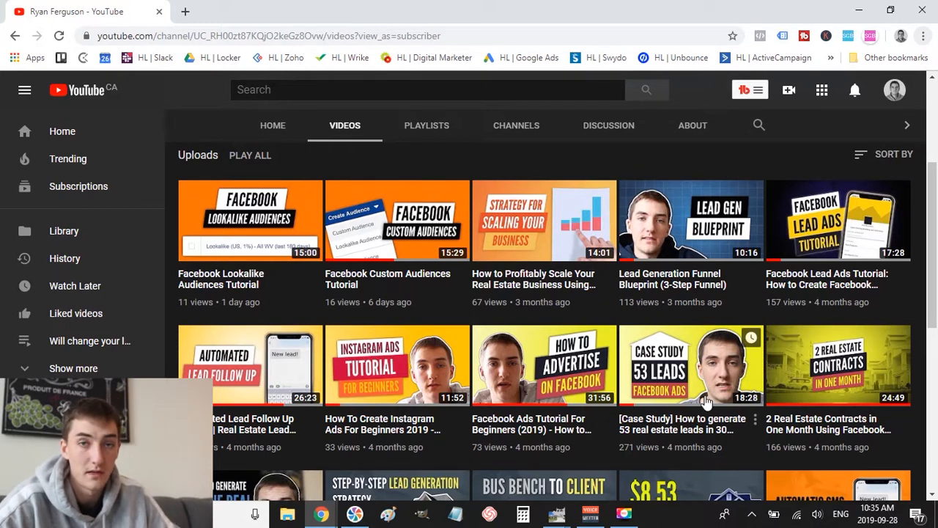
key(alt+Tab)
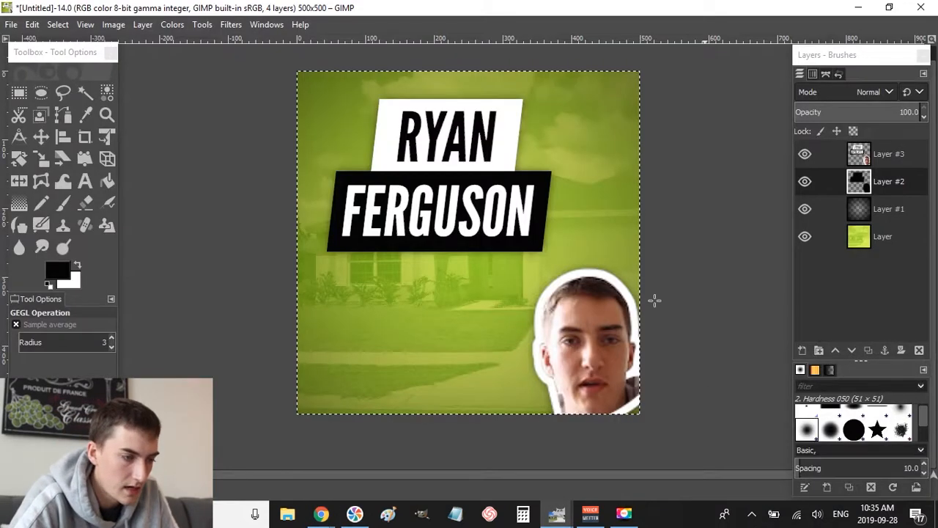